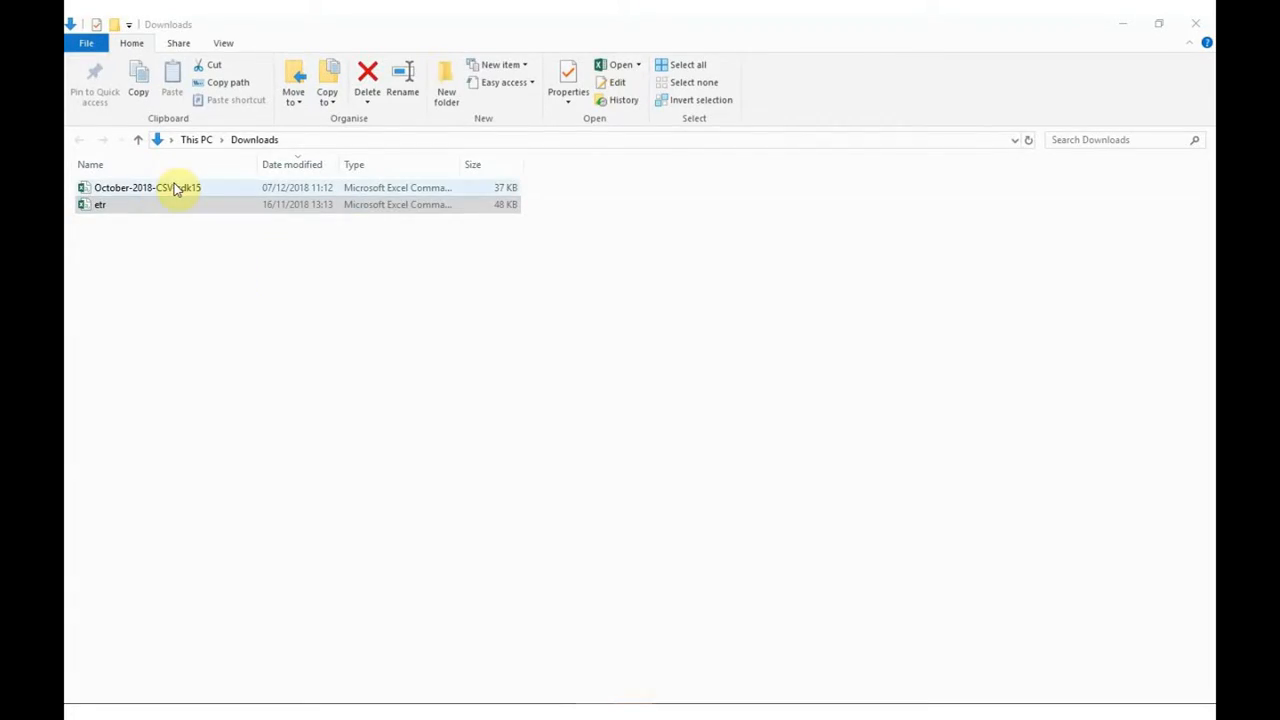
Open October-2018-CSV-sdk15 in Excel and review its organisation code, parent organisation, organisation name and Type 1 attendance columns
{"action": "double_click", "coordinate": [174, 193]}
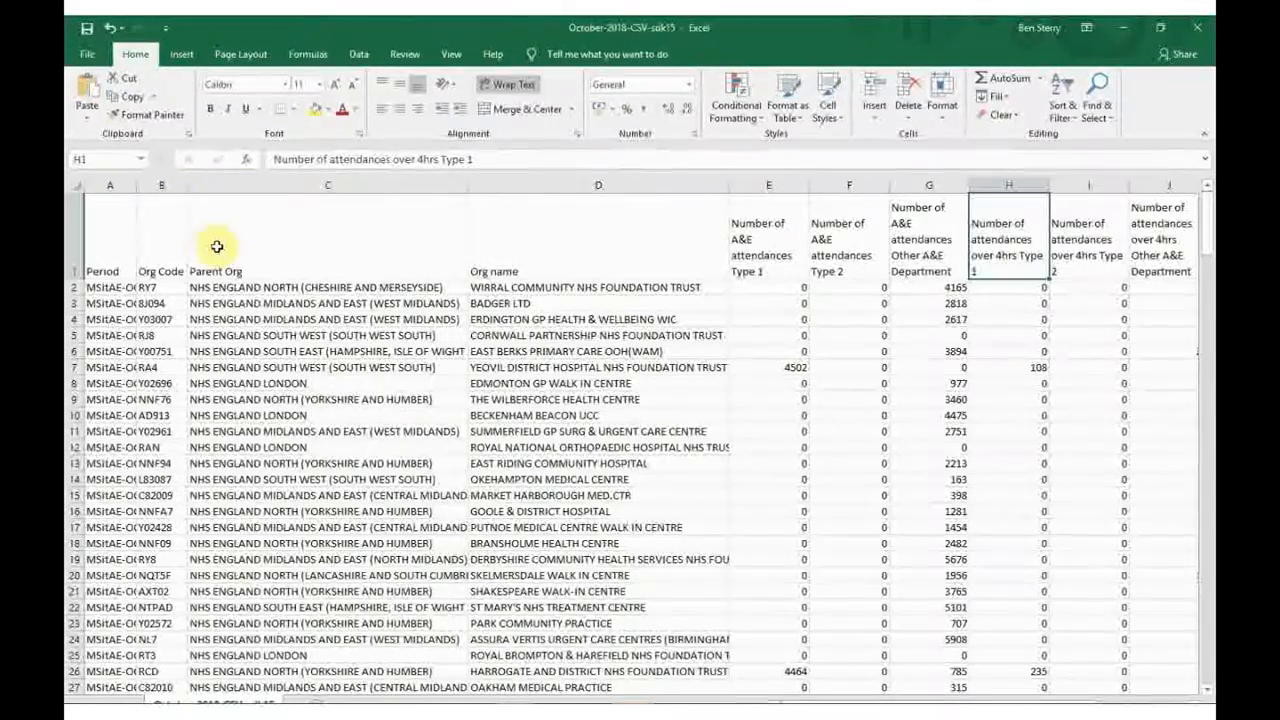
{"action": "left_click", "coordinate": [162, 187]}
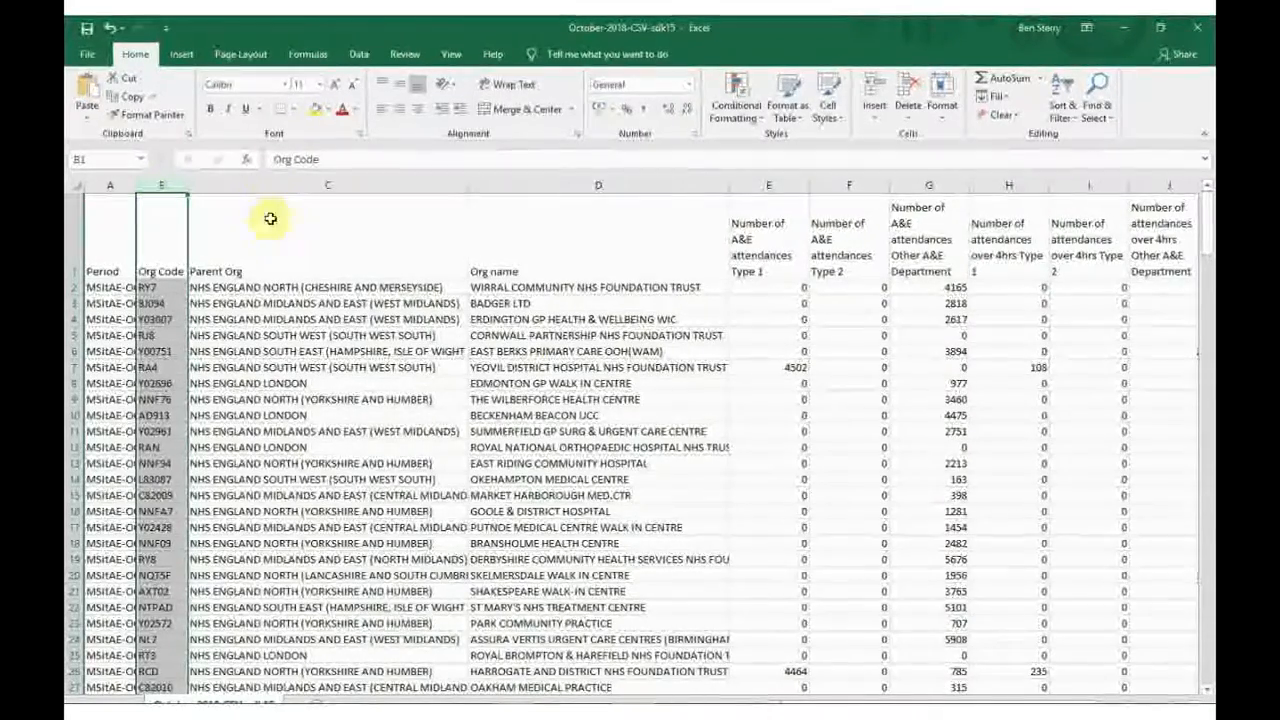
{"action": "left_click", "coordinate": [300, 206]}
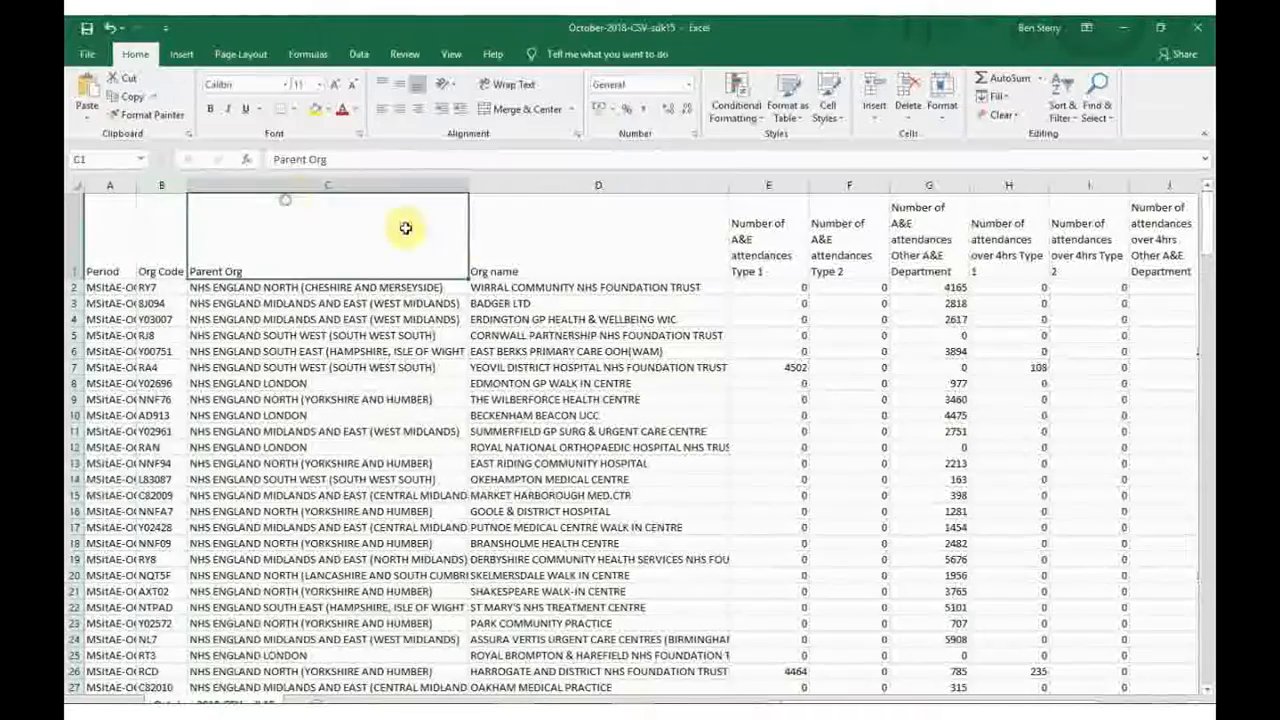
{"action": "left_click", "coordinate": [560, 240]}
{"action": "left_click", "coordinate": [738, 270]}
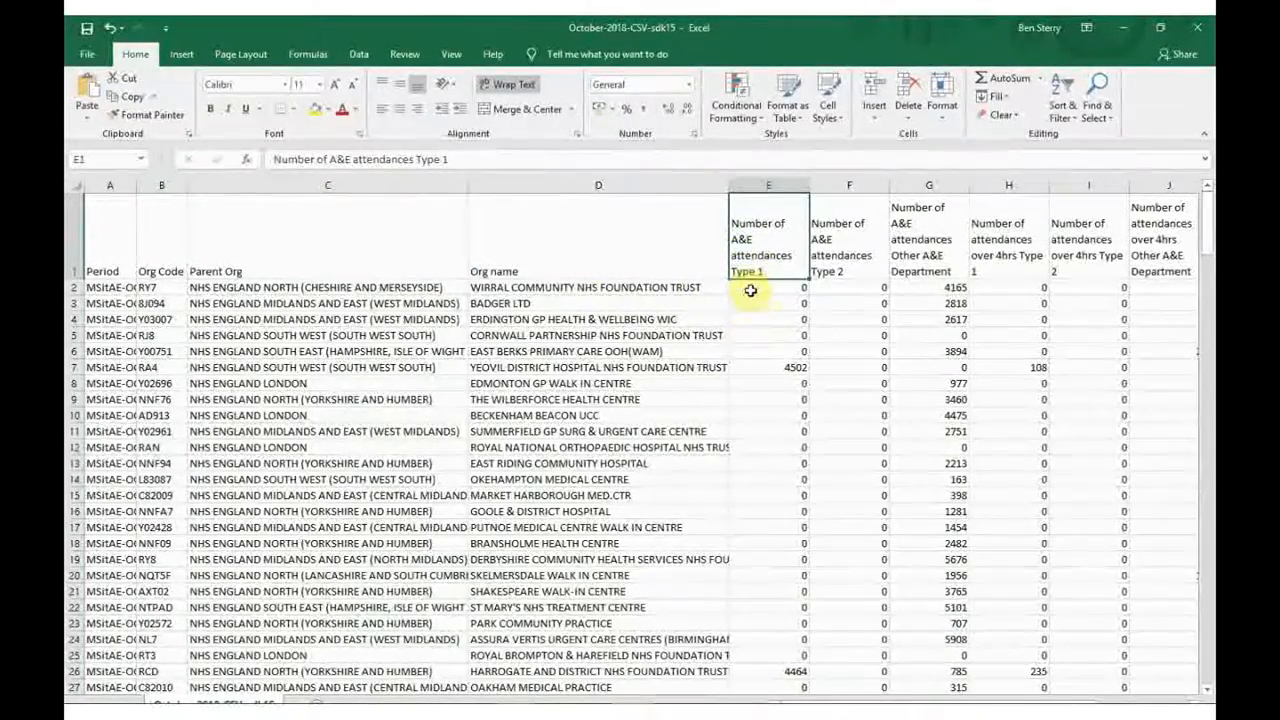
{"action": "left_click", "coordinate": [1000, 257]}
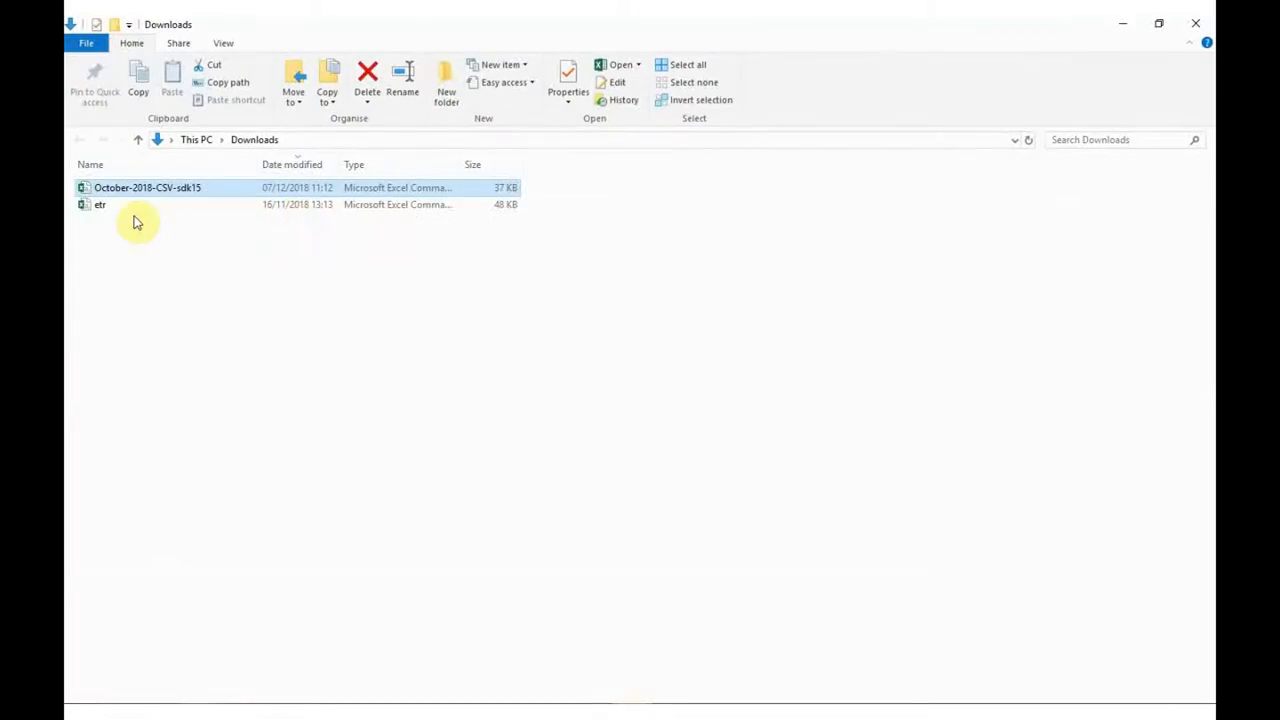
Open the etr file from Downloads in Excel and examine its organisation code and postcode columns
{"action": "double_click", "coordinate": [130, 209]}
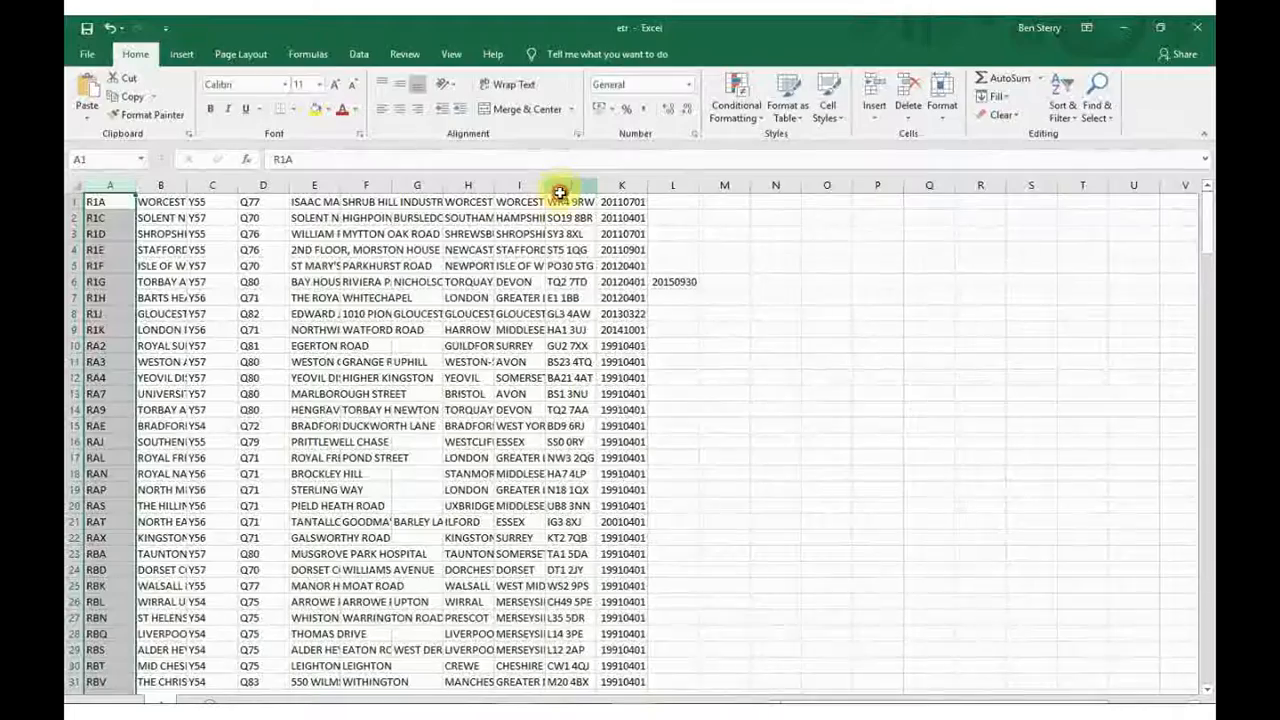
{"action": "left_click", "coordinate": [560, 186]}
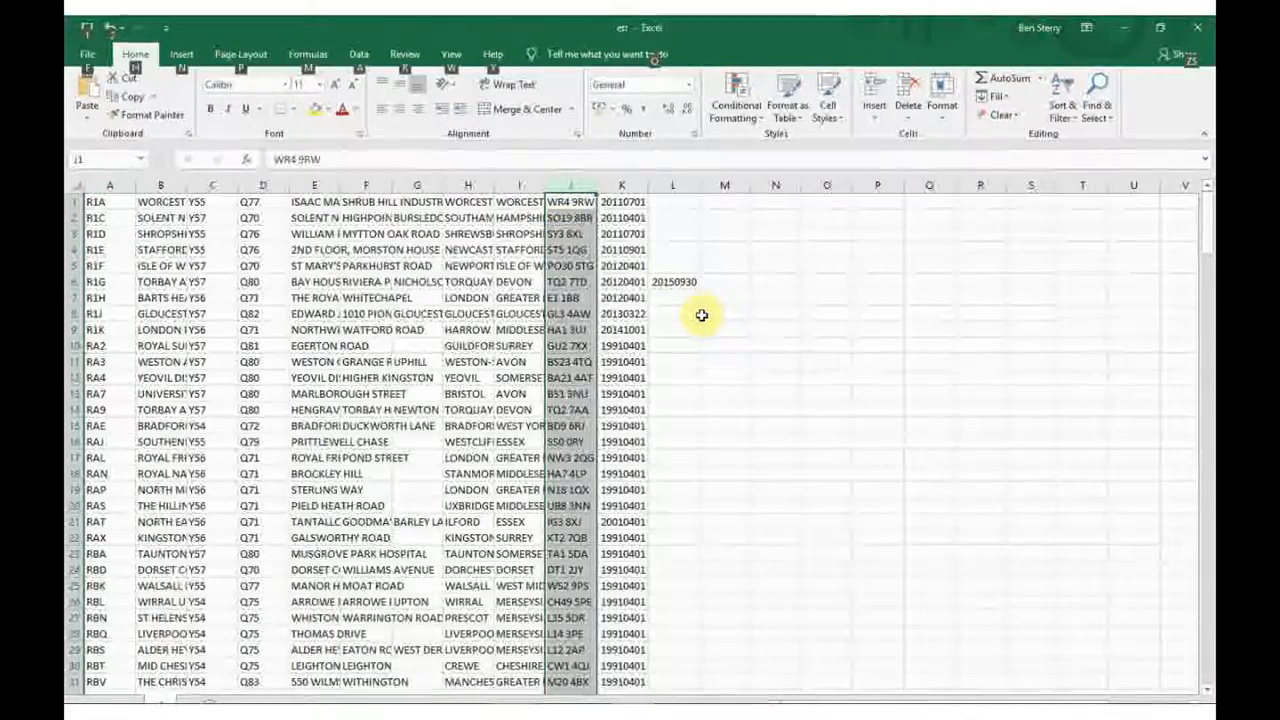
{"action": "key", "text": "alt+F11"}
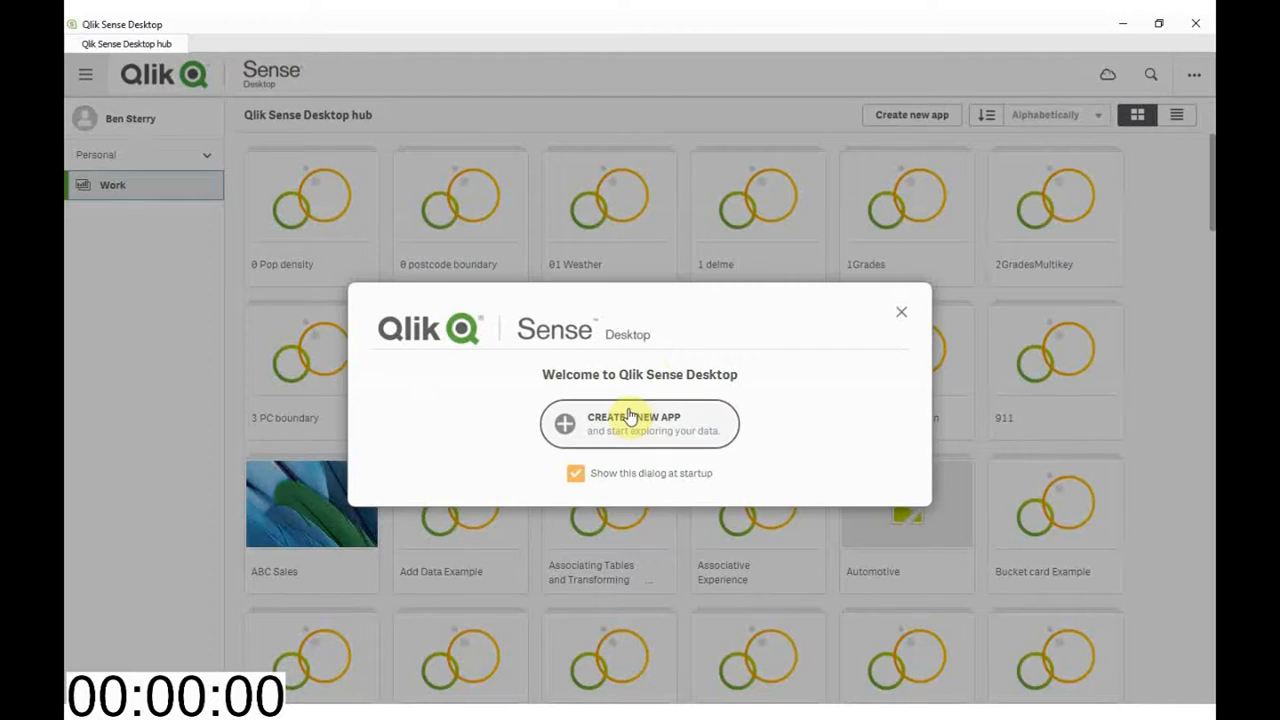
Switch to Qlik Sense Desktop and create and open a new app named Postcode Lottery
{"action": "left_click", "coordinate": [630, 416]}
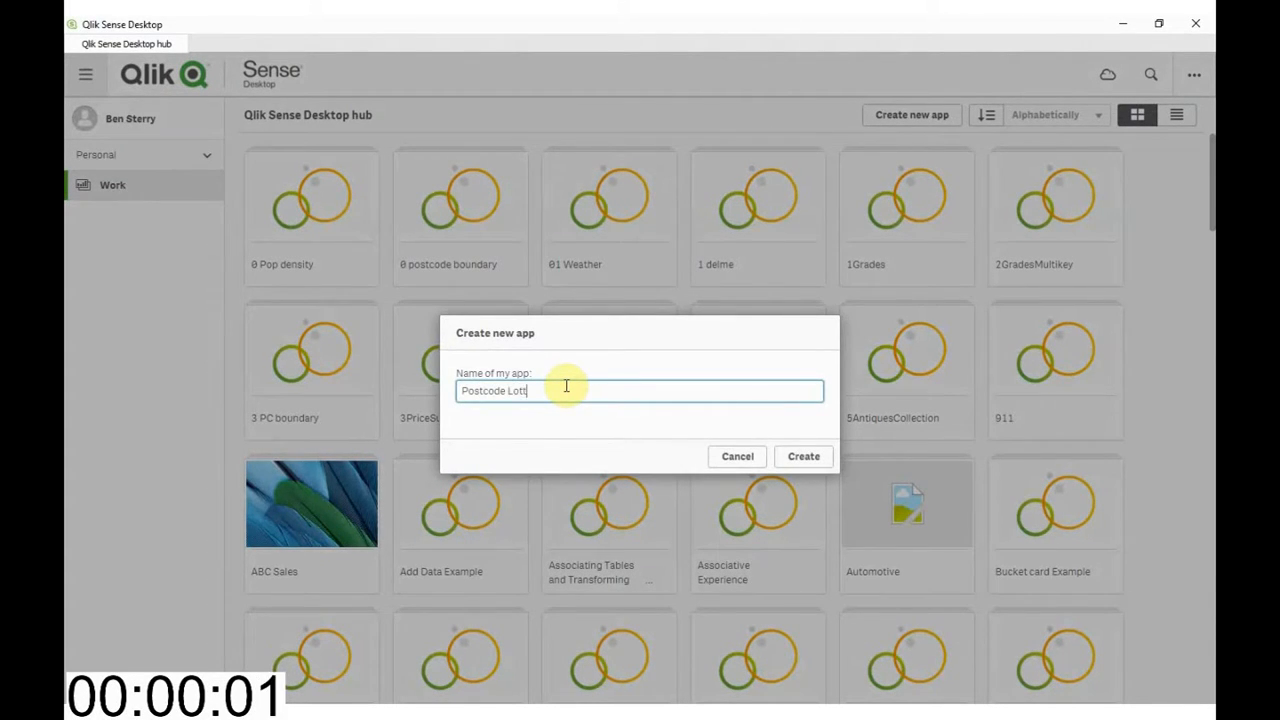
{"action": "left_click", "coordinate": [790, 456]}
{"action": "left_click", "coordinate": [820, 458]}
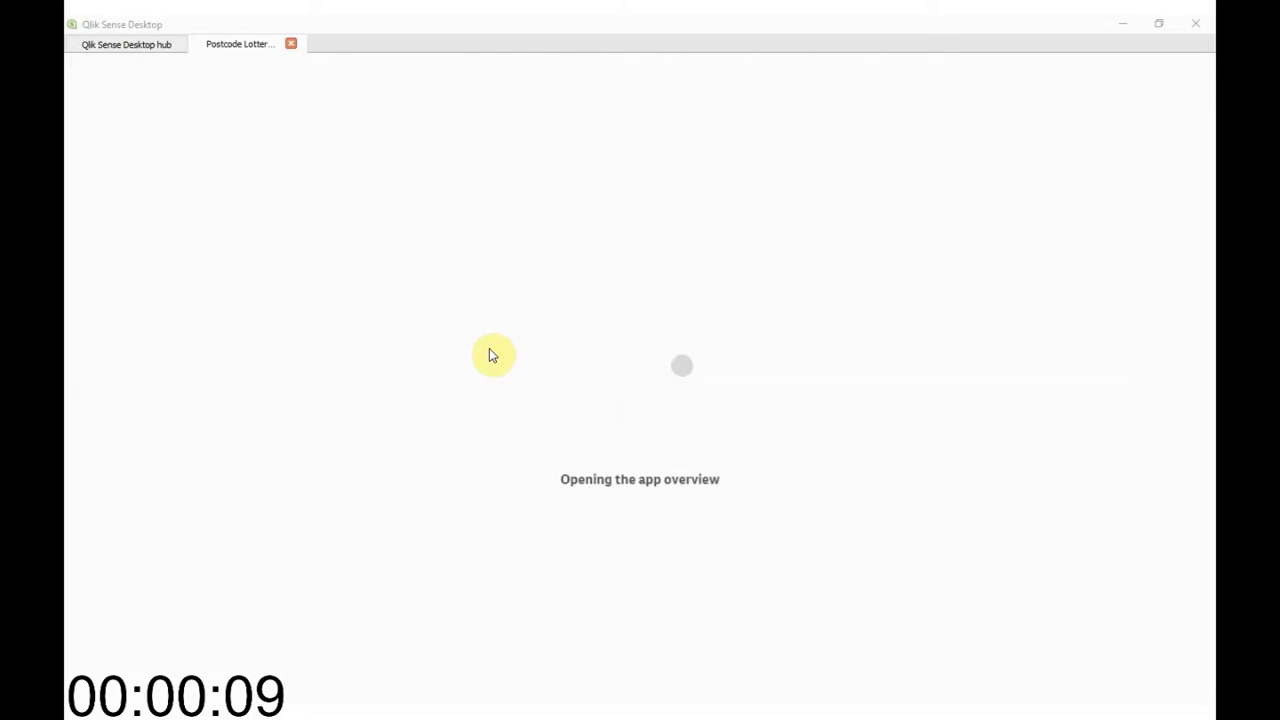
Bring October-2018-CSV-sdk15 from the Downloads folder into the app's data import and use embedded field names
{"action": "key", "text": "alt+Tab"}
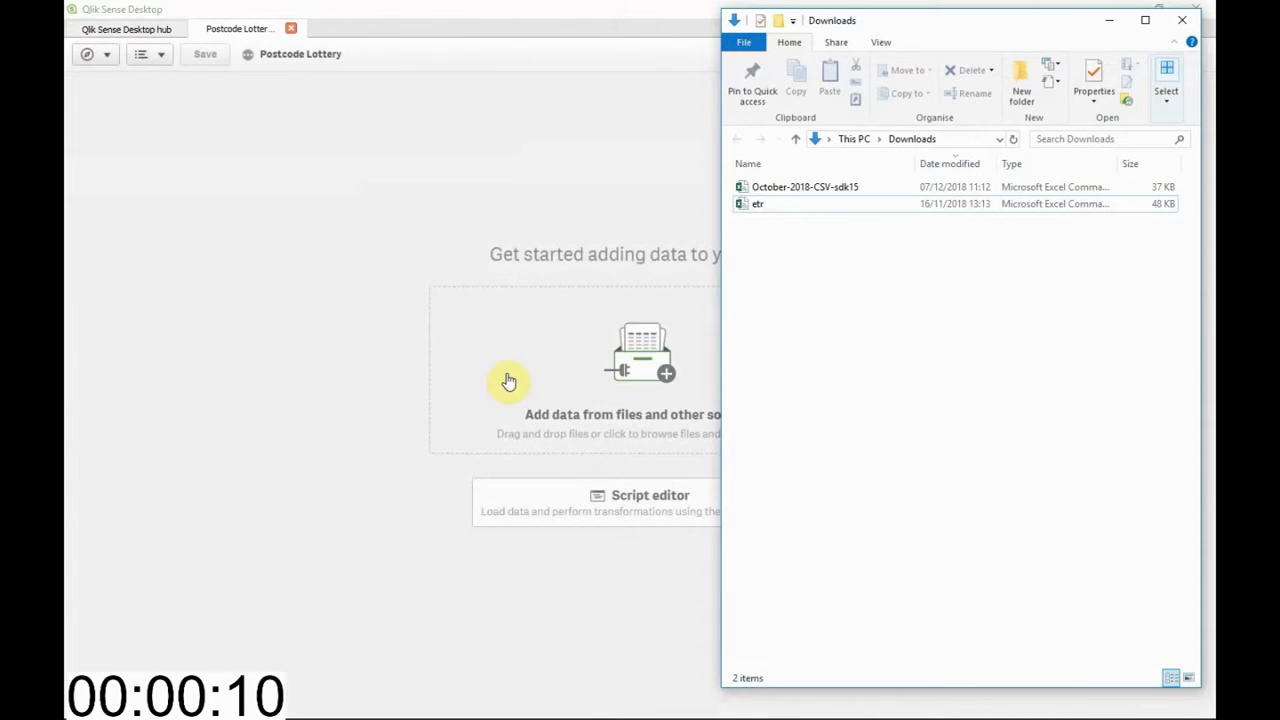
{"action": "left_click", "coordinate": [771, 190]}
{"action": "left_click_drag", "start_coordinate": [771, 190], "coordinate": [566, 229]}
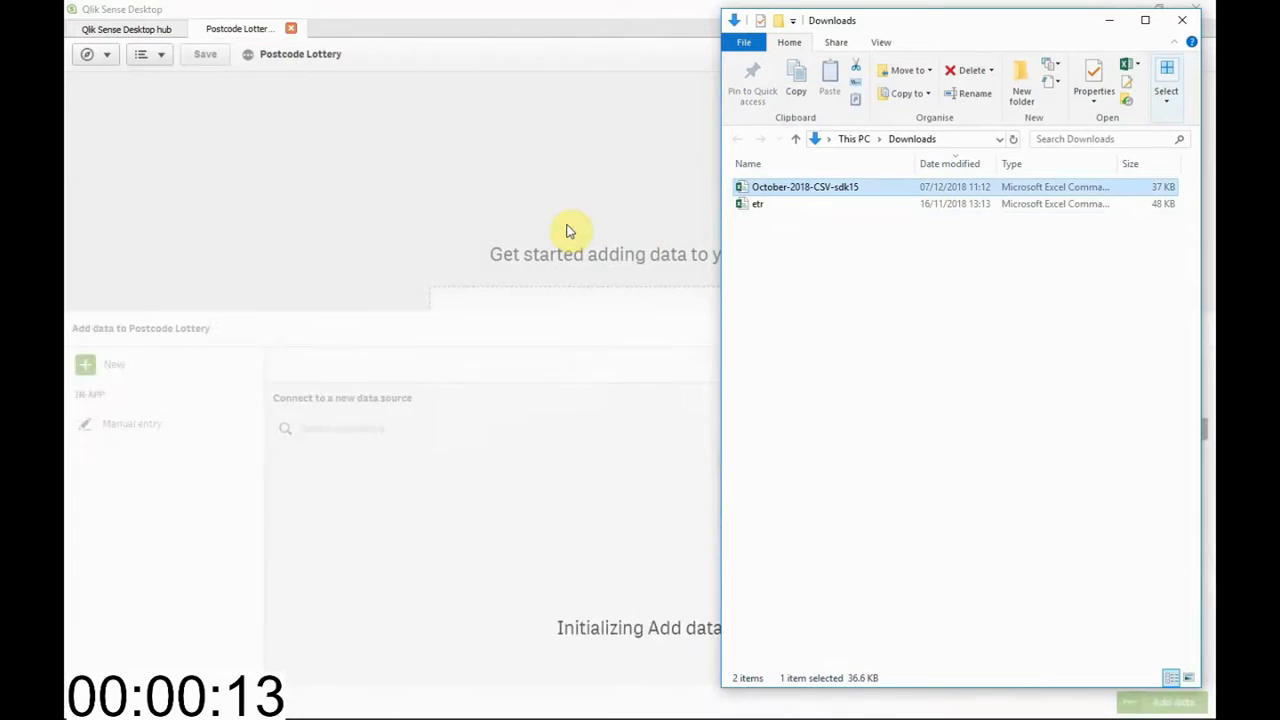
{"action": "left_click", "coordinate": [461, 15]}
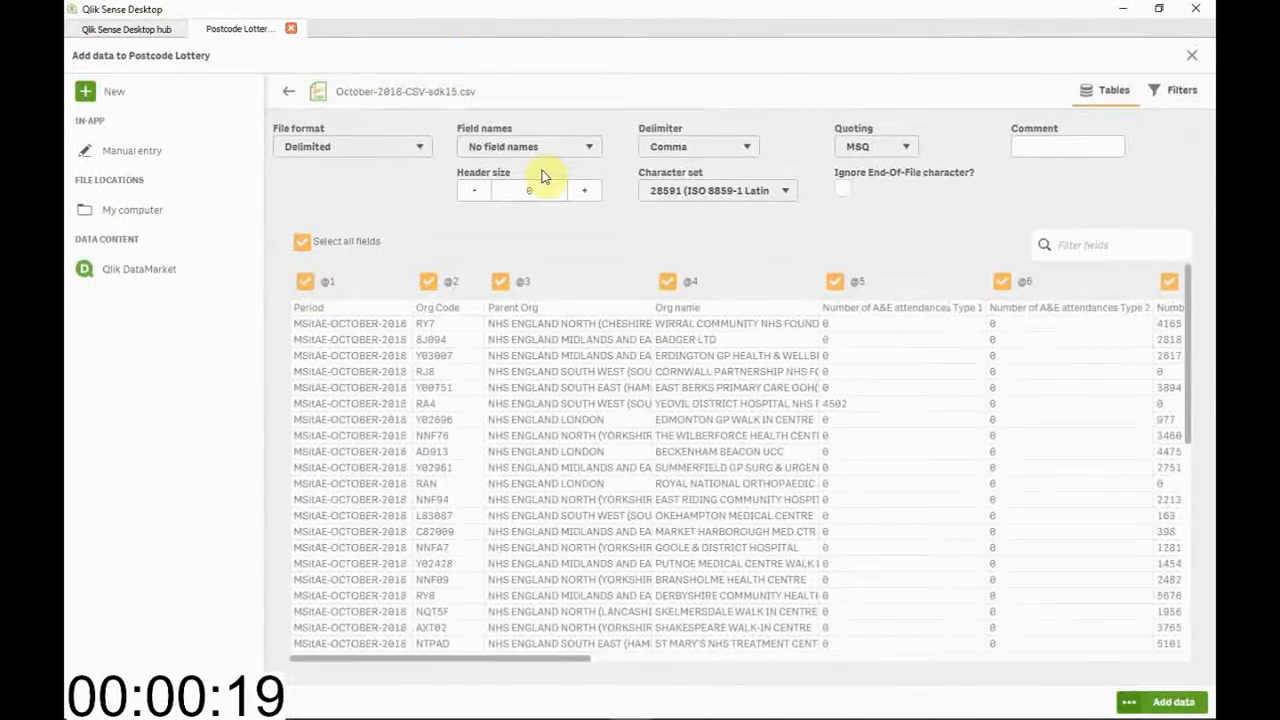
{"action": "left_click", "coordinate": [546, 148]}
{"action": "left_click", "coordinate": [530, 165]}
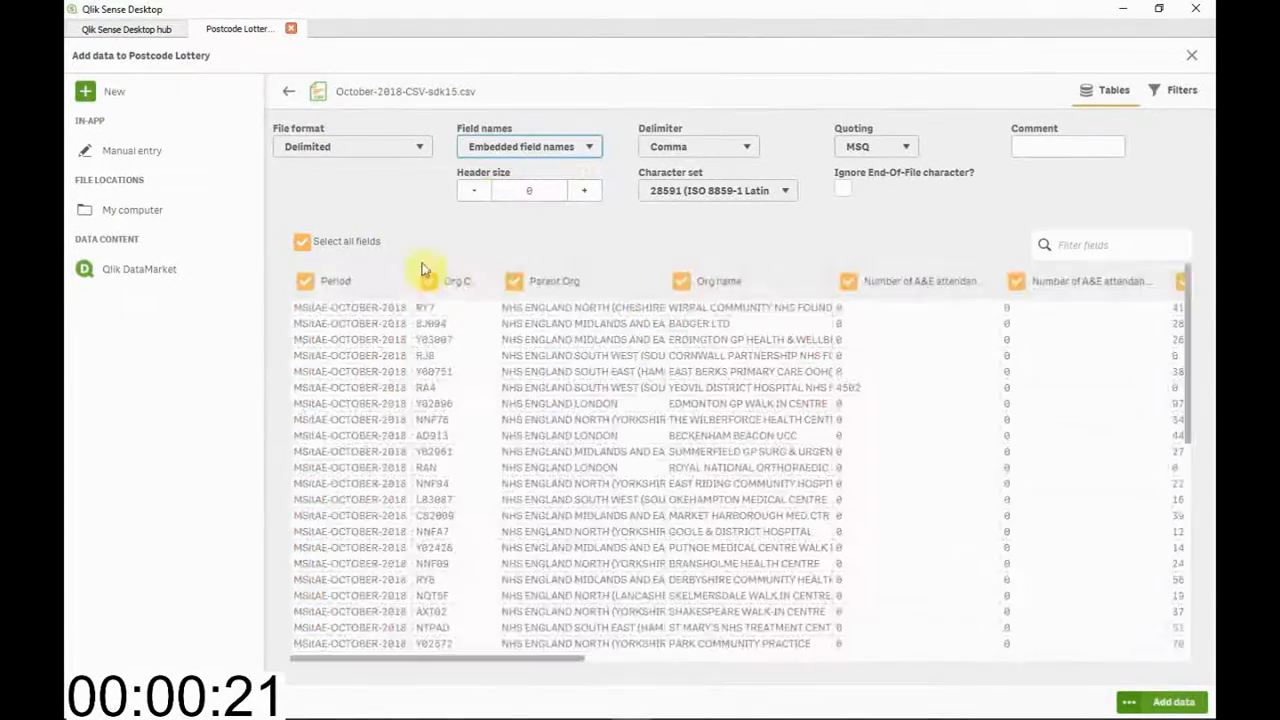
Include only Org Code, Parent Org, Org name, Number of A&E attendances Type 1 and Number of attendances over 4hrs Type 1
{"action": "left_click", "coordinate": [317, 245]}
{"action": "left_click", "coordinate": [428, 282]}
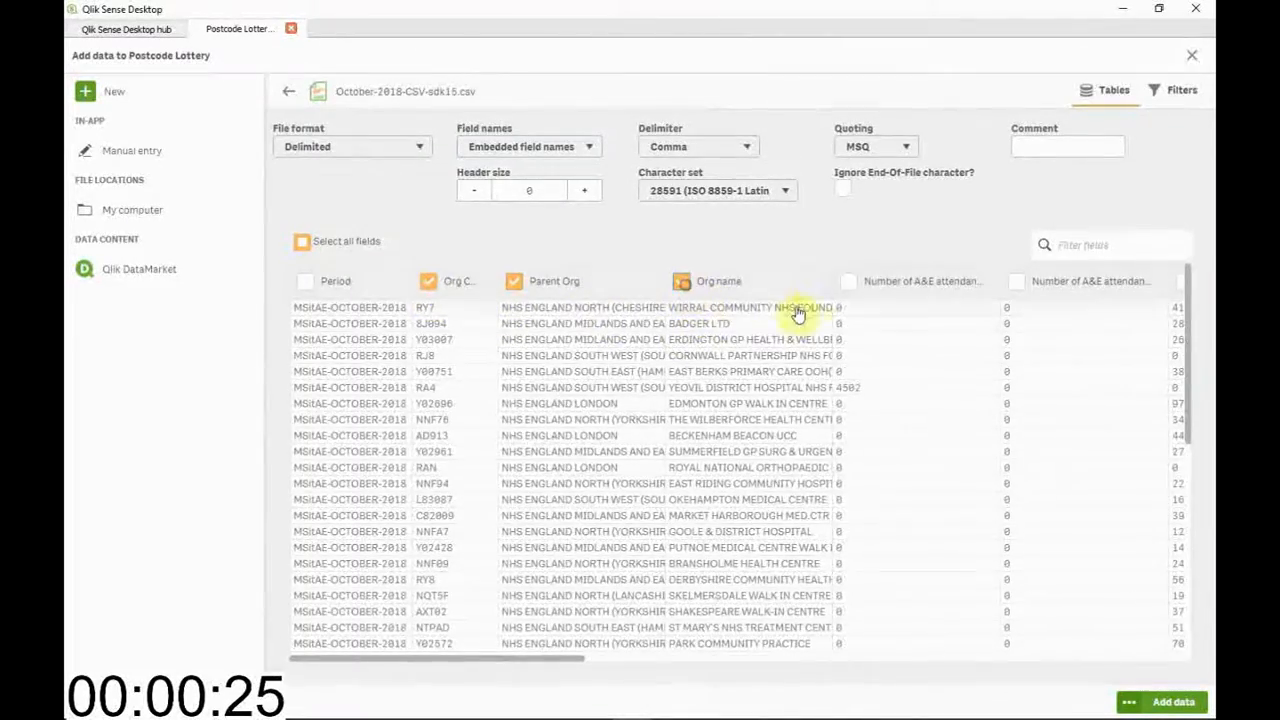
{"action": "left_click", "coordinate": [848, 282]}
{"action": "left_click_drag", "start_coordinate": [577, 667], "coordinate": [695, 677]}
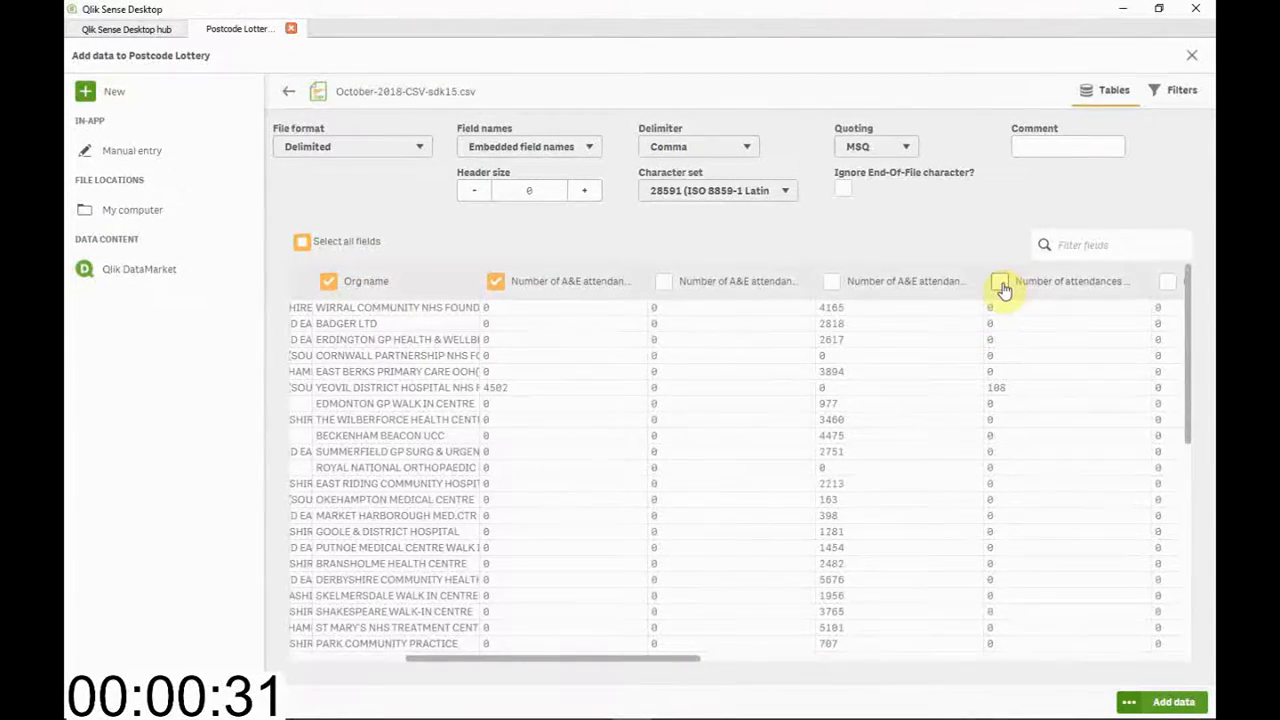
{"action": "left_click", "coordinate": [1001, 286]}
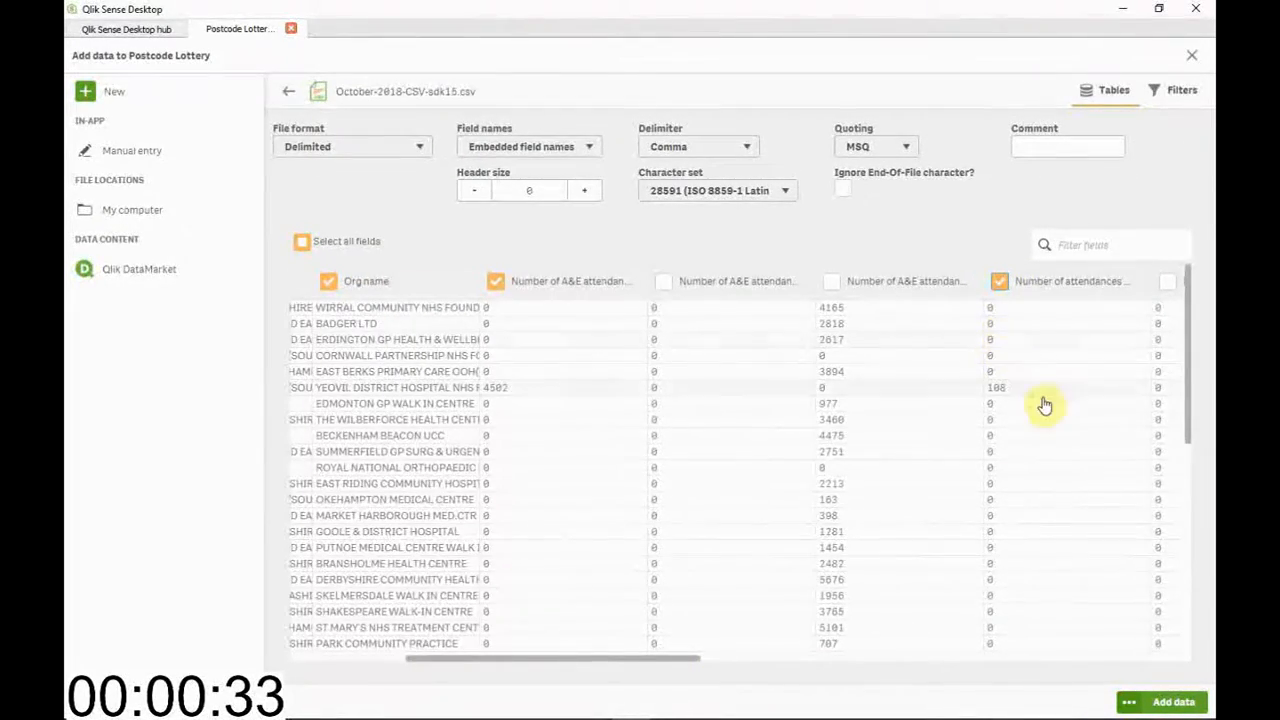
Filter the table to Number of A&E attendances Type 1 greater than 0 and load the data into the app
{"action": "left_click", "coordinate": [1172, 95]}
{"action": "left_click", "coordinate": [430, 168]}
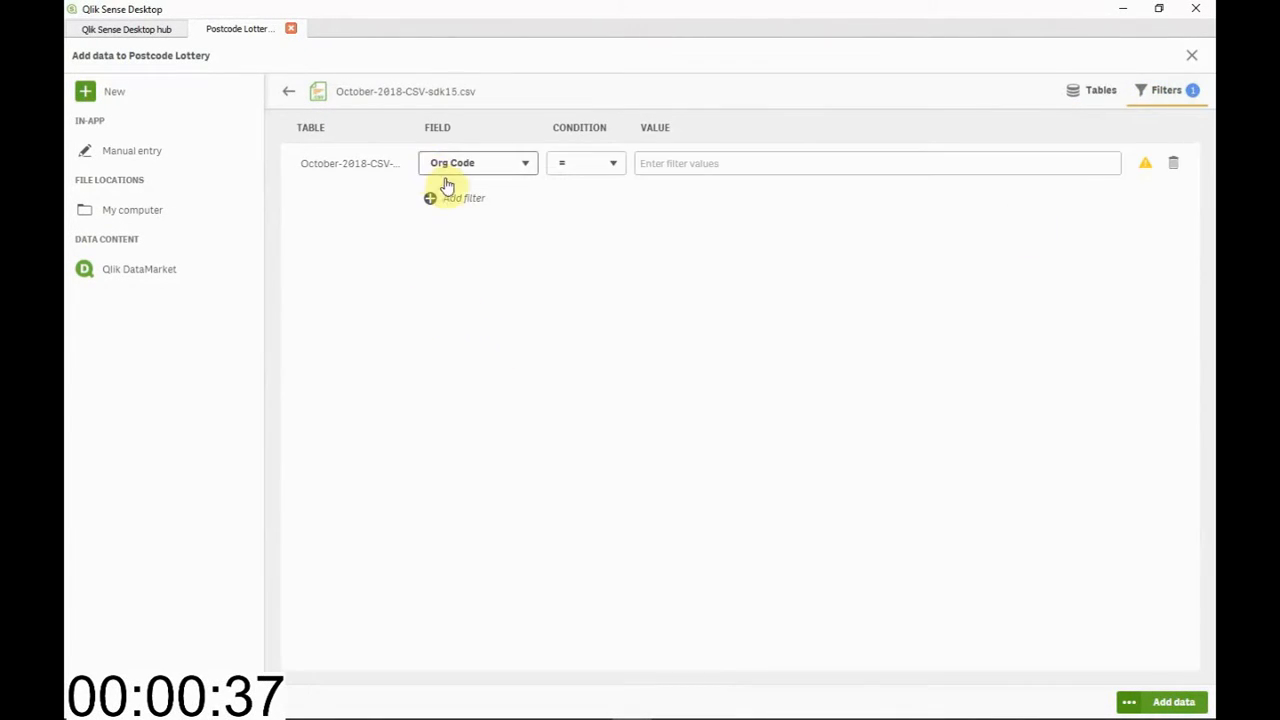
{"action": "left_click", "coordinate": [462, 170]}
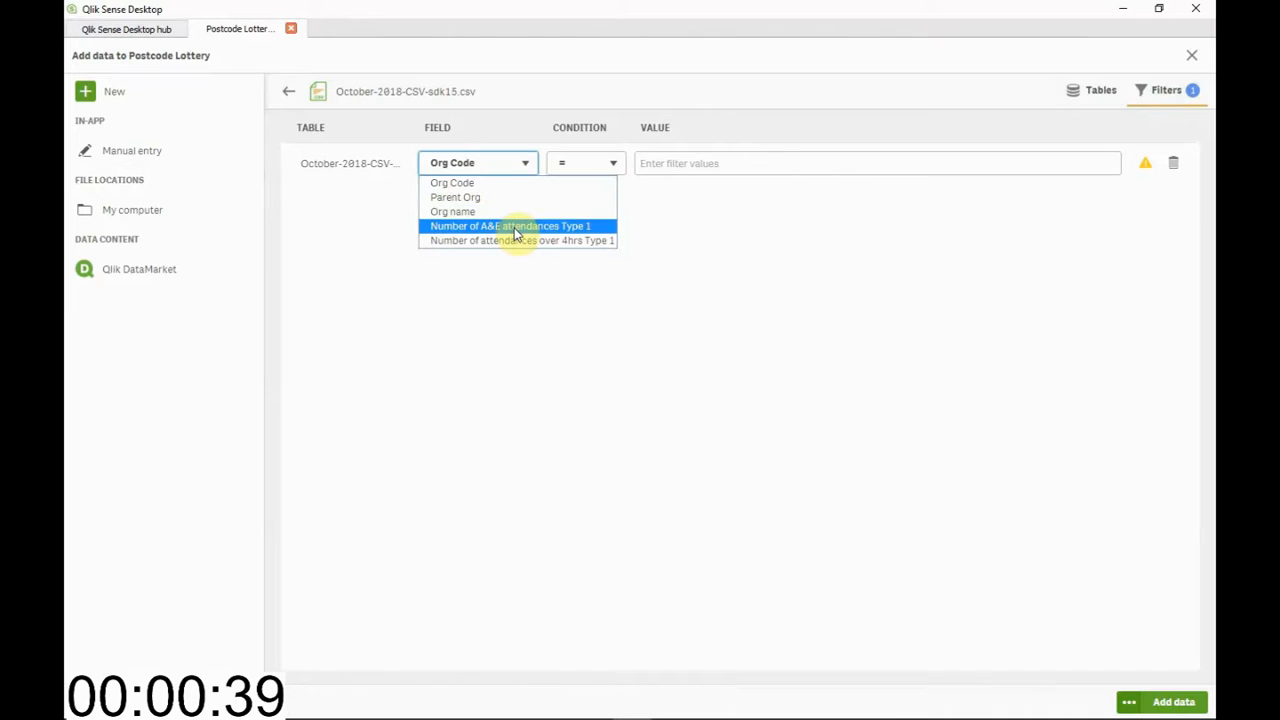
{"action": "left_click", "coordinate": [517, 232]}
{"action": "left_click", "coordinate": [565, 166]}
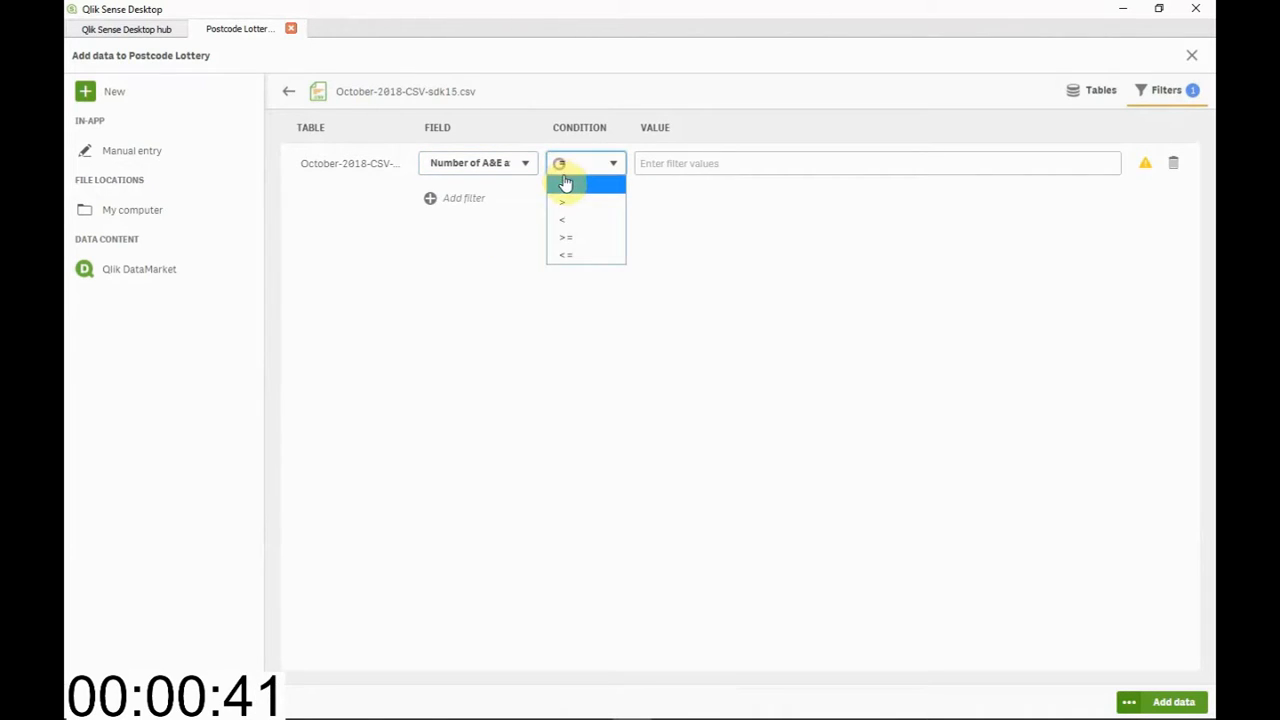
{"action": "left_click", "coordinate": [574, 201]}
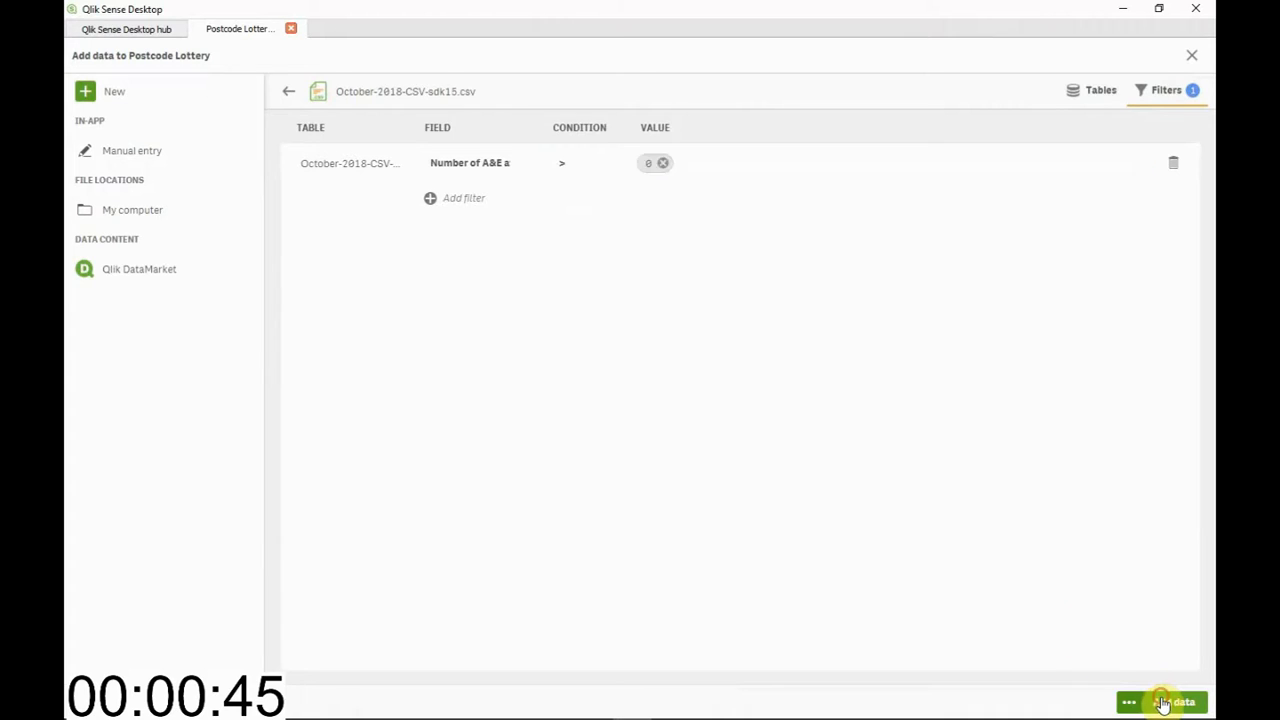
{"action": "left_click", "coordinate": [1162, 703]}
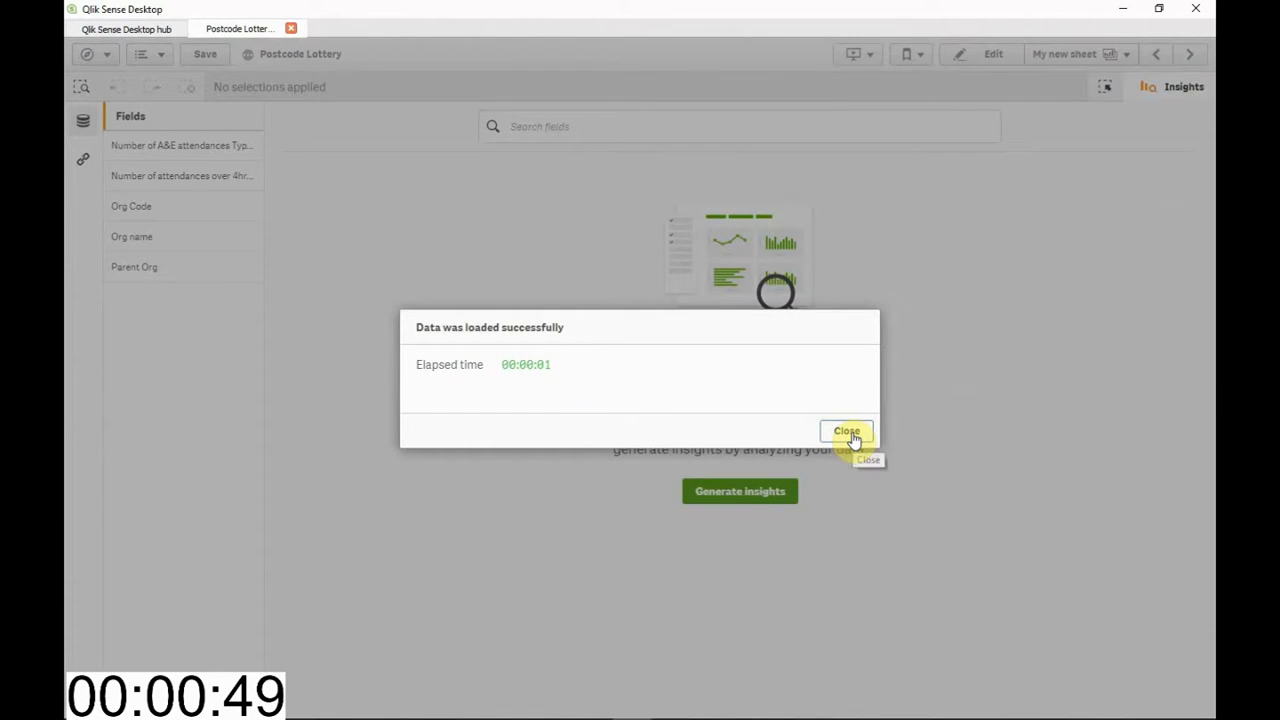
{"action": "left_click", "coordinate": [847, 432]}
Bring the etr file from the Downloads folder into the app's data import
{"action": "key", "text": "alt+Tab"}
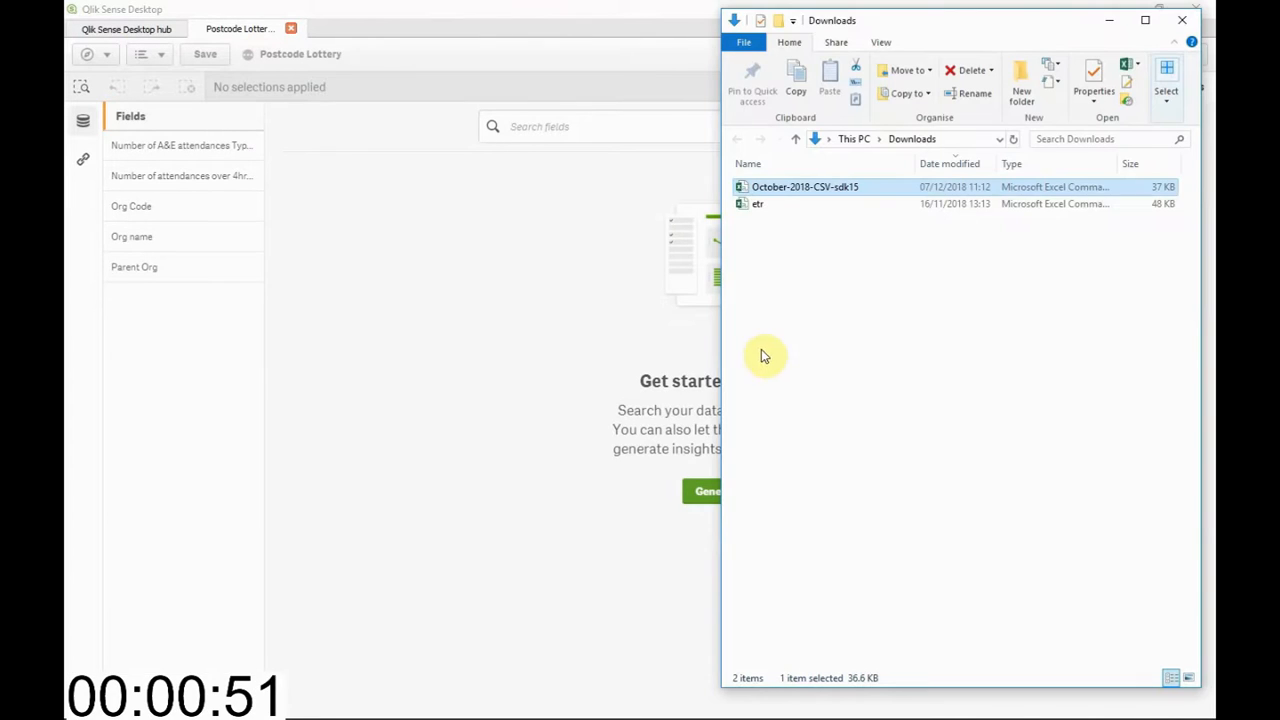
{"action": "left_click_drag", "start_coordinate": [752, 210], "coordinate": [537, 237]}
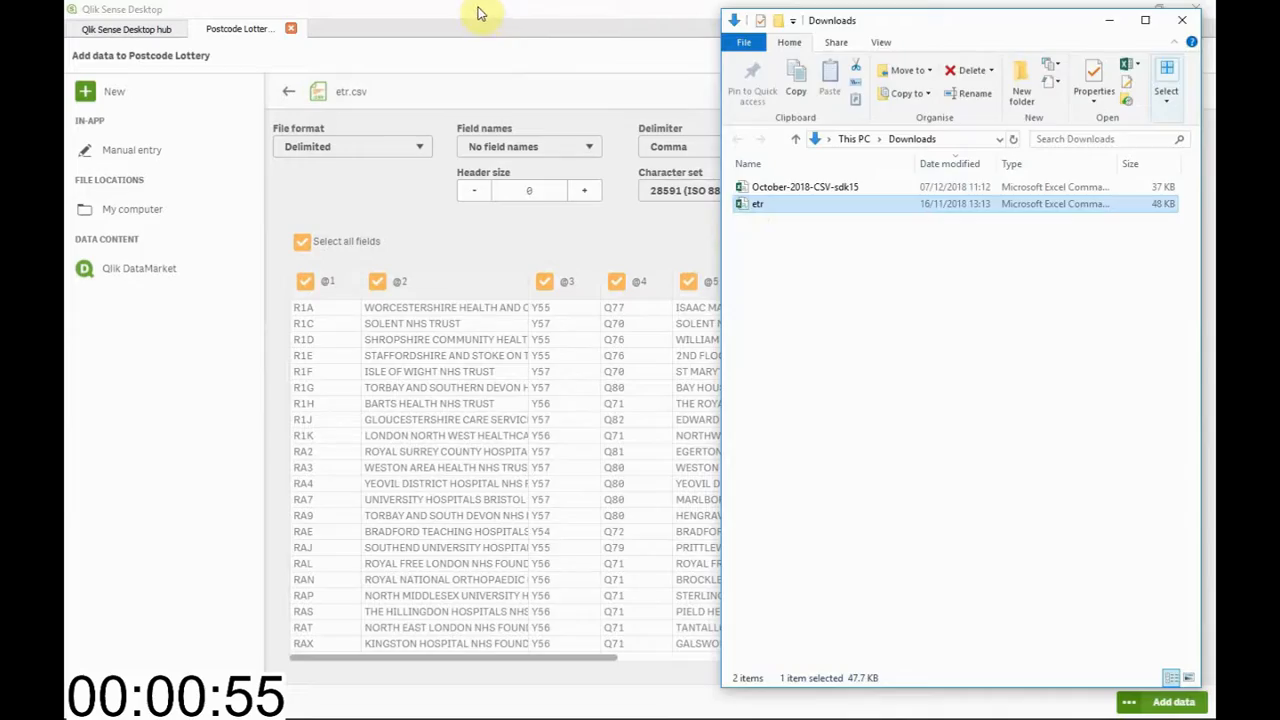
{"action": "left_click", "coordinate": [477, 14]}
{"action": "left_click", "coordinate": [301, 243]}
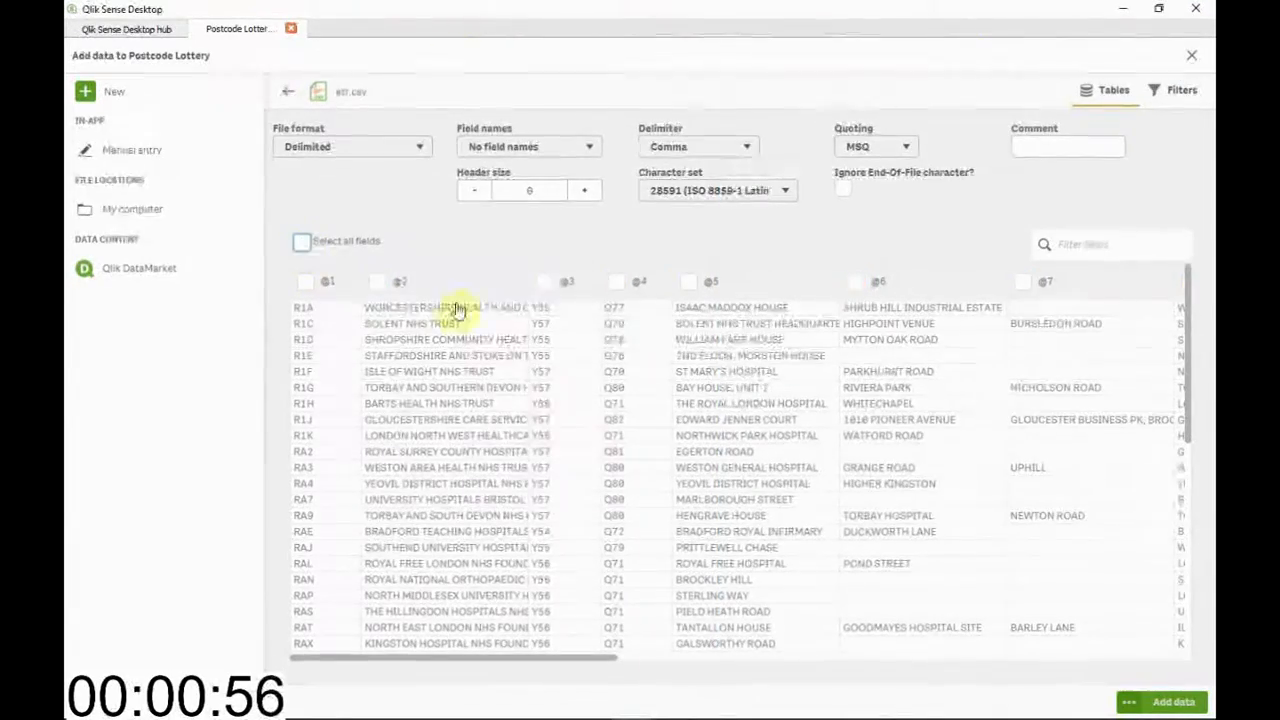
{"action": "left_click", "coordinate": [318, 285]}
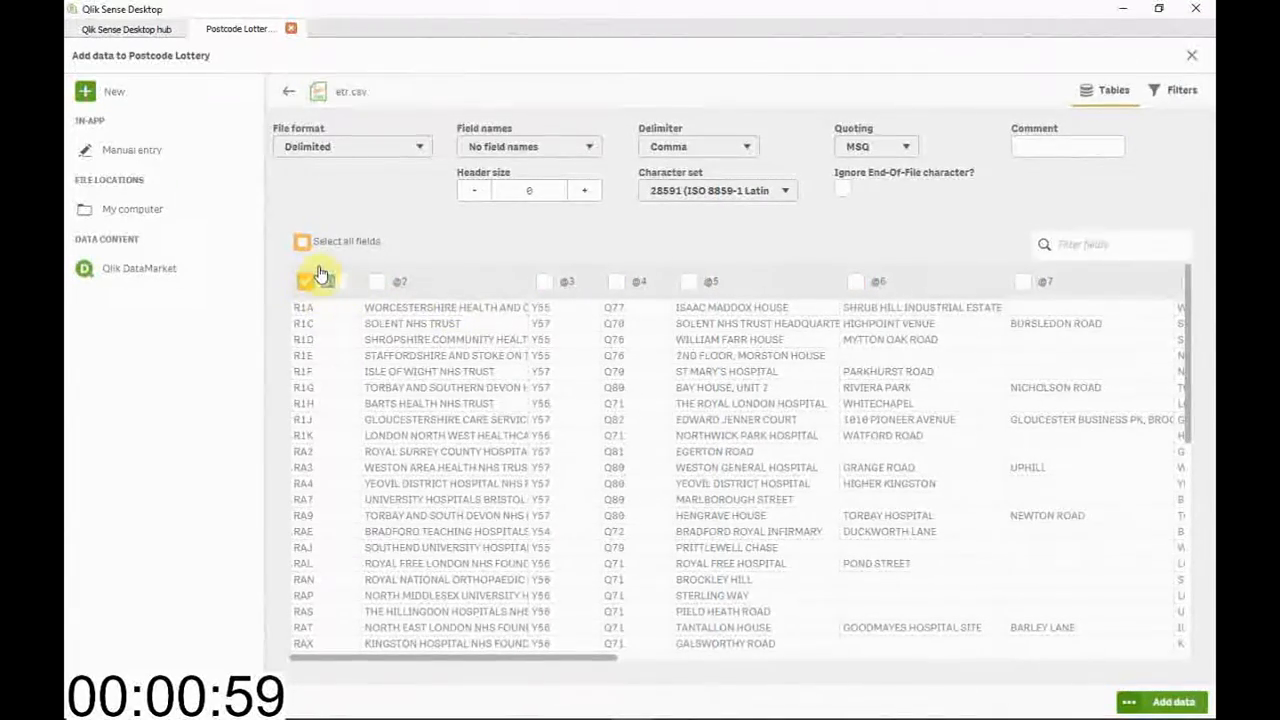
{"action": "type", "text": "Code"}
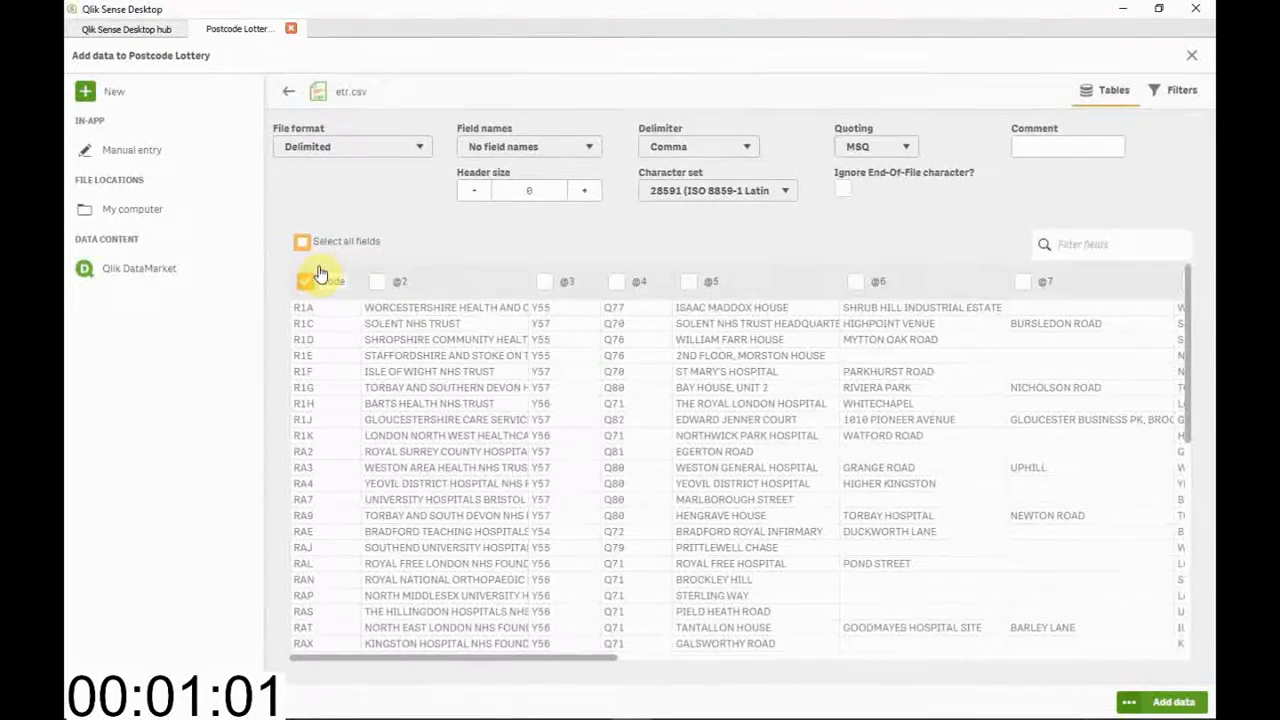
{"action": "key", "text": "Return"}
{"action": "left_click", "coordinate": [665, 658]}
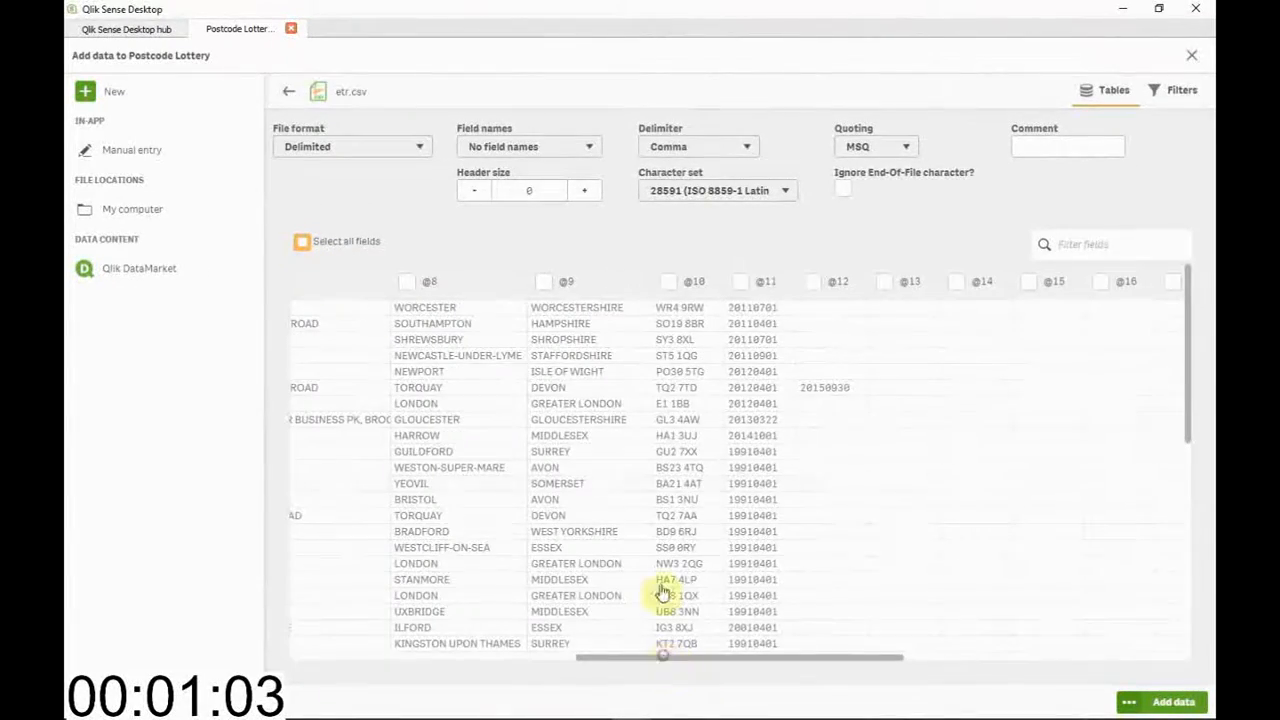
{"action": "left_click", "coordinate": [684, 282]}
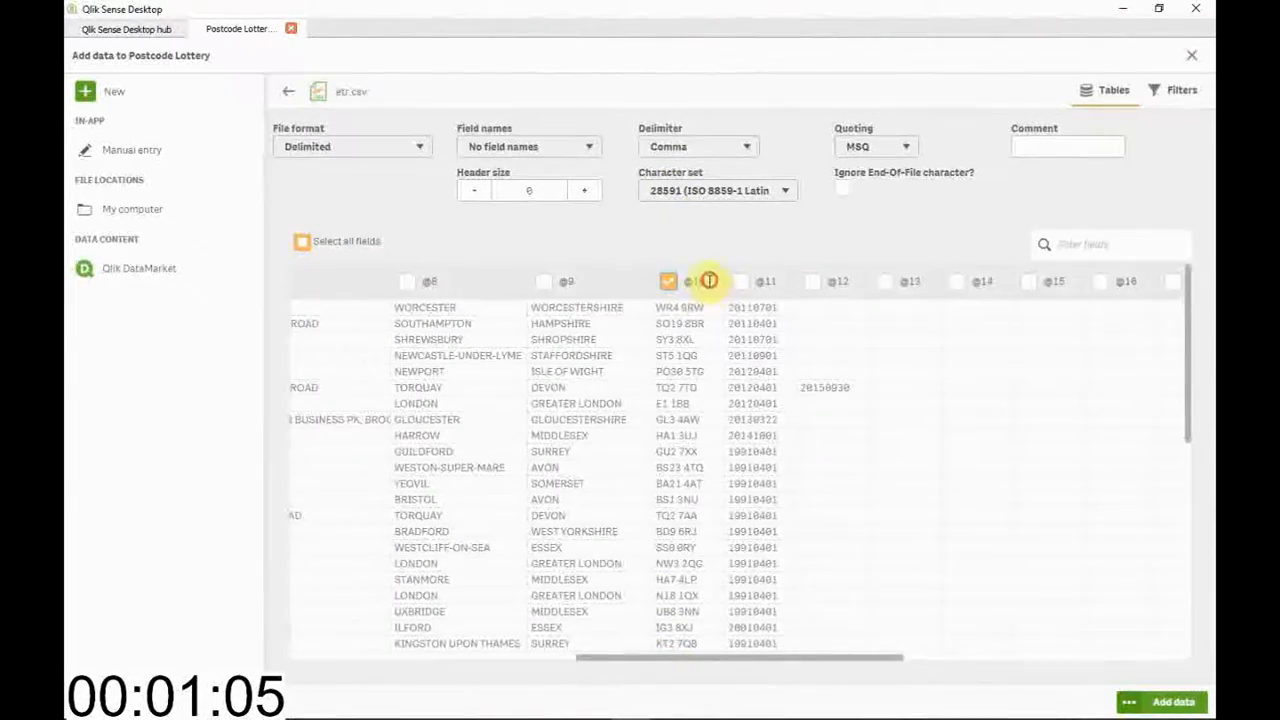
{"action": "type", "text": "Pos"}
{"action": "type", "text": "tcode"}
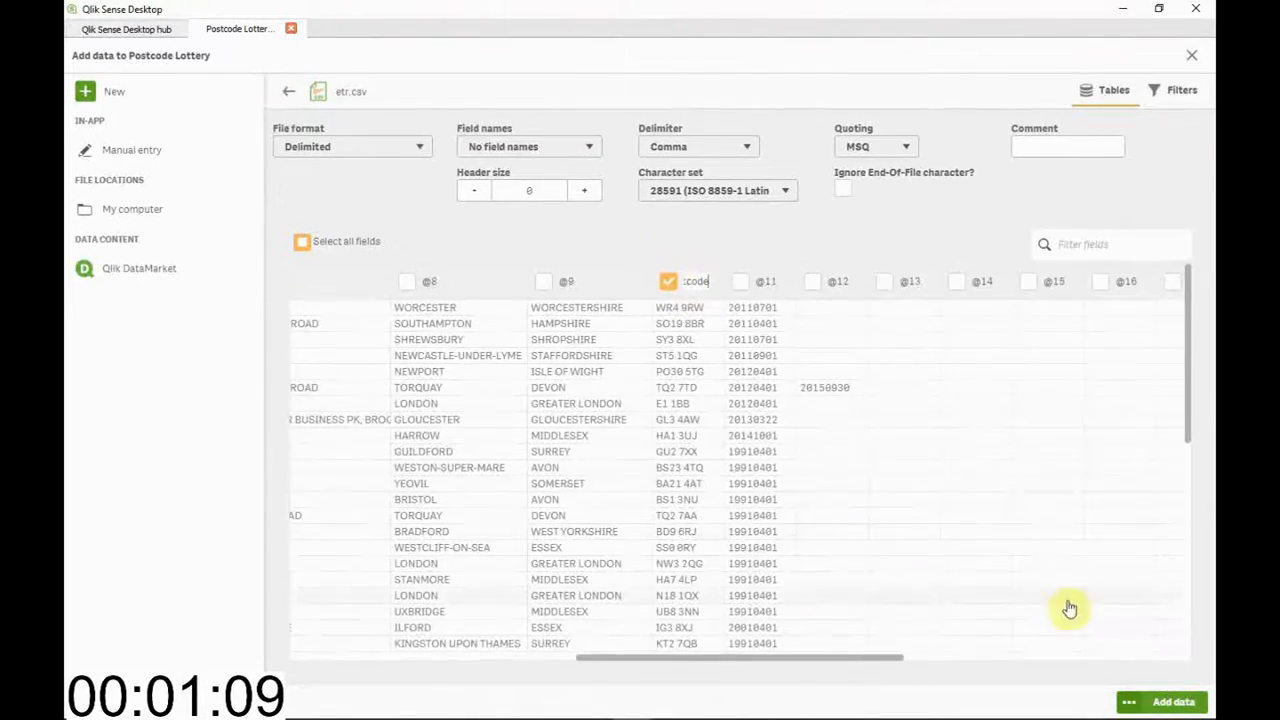
Add the etr table to the app and associate it with the October-2018-CSV-sdk15 table on Code and Org Code
{"action": "left_click", "coordinate": [1175, 703]}
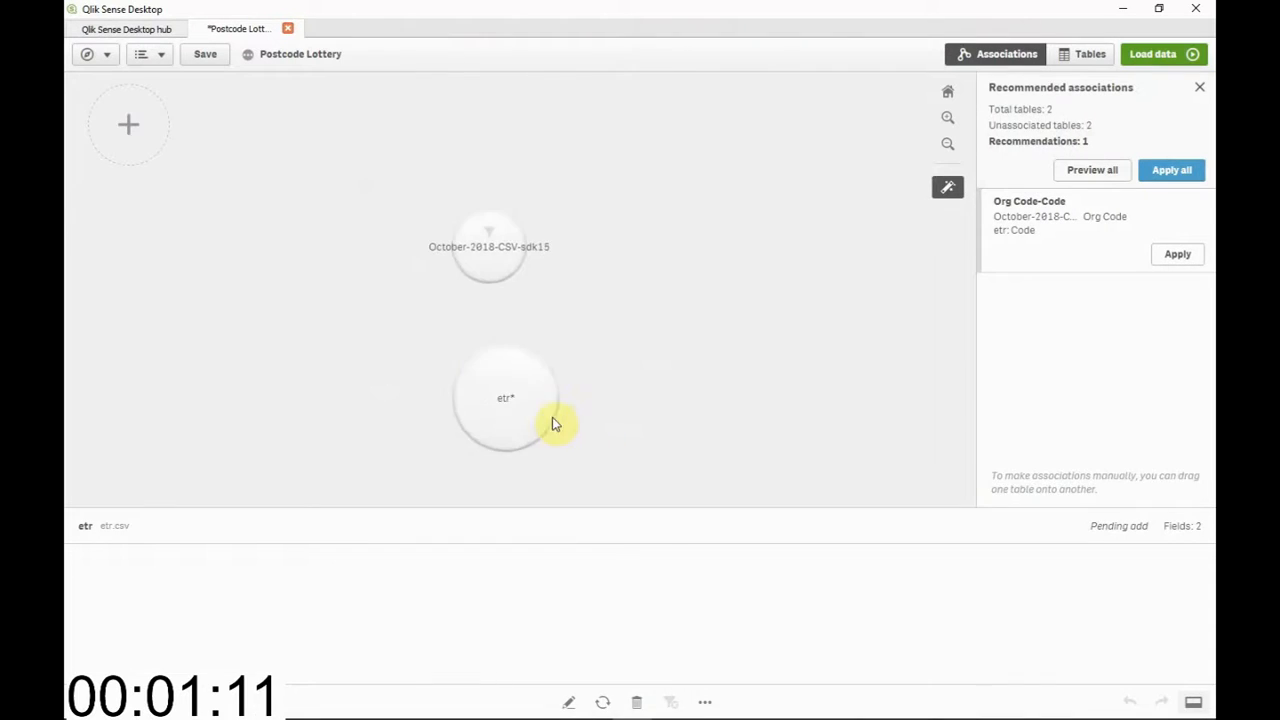
{"action": "left_click_drag", "start_coordinate": [498, 176], "coordinate": [510, 319]}
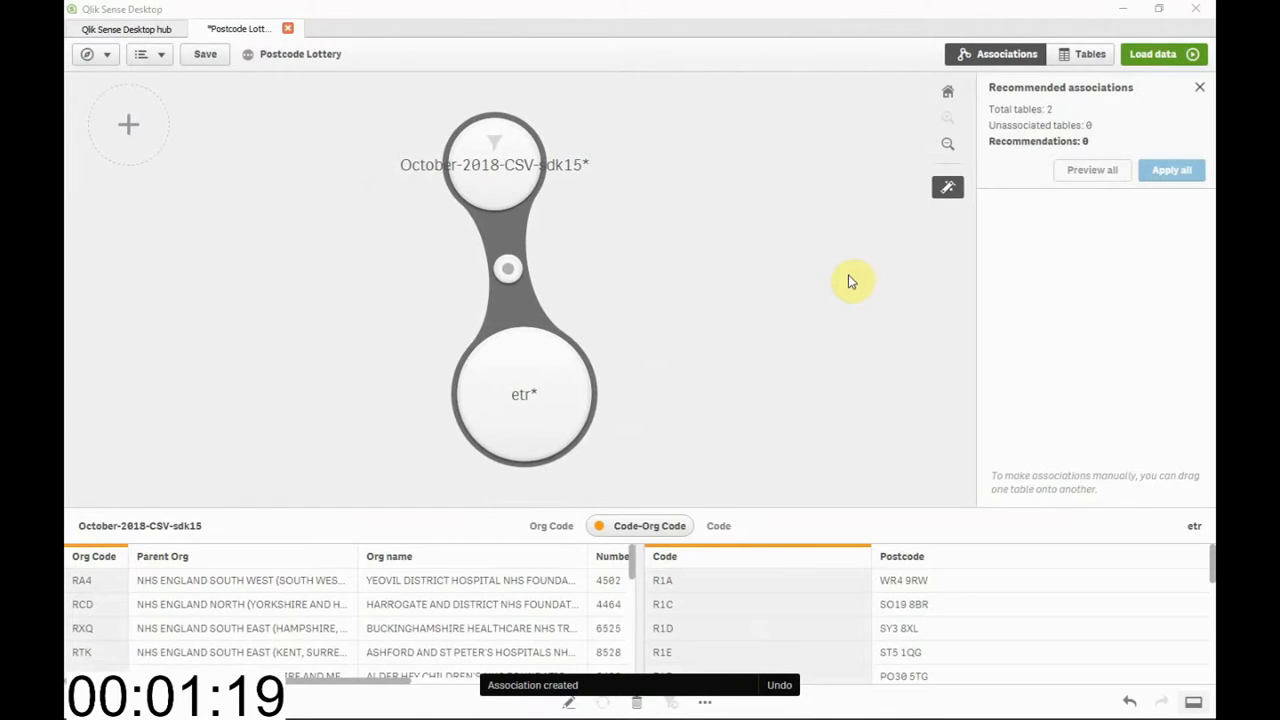
Add the postcode-boundaries.kml file from the Mapping Data folder to the app with all its fields
{"action": "key", "text": "alt+Tab"}
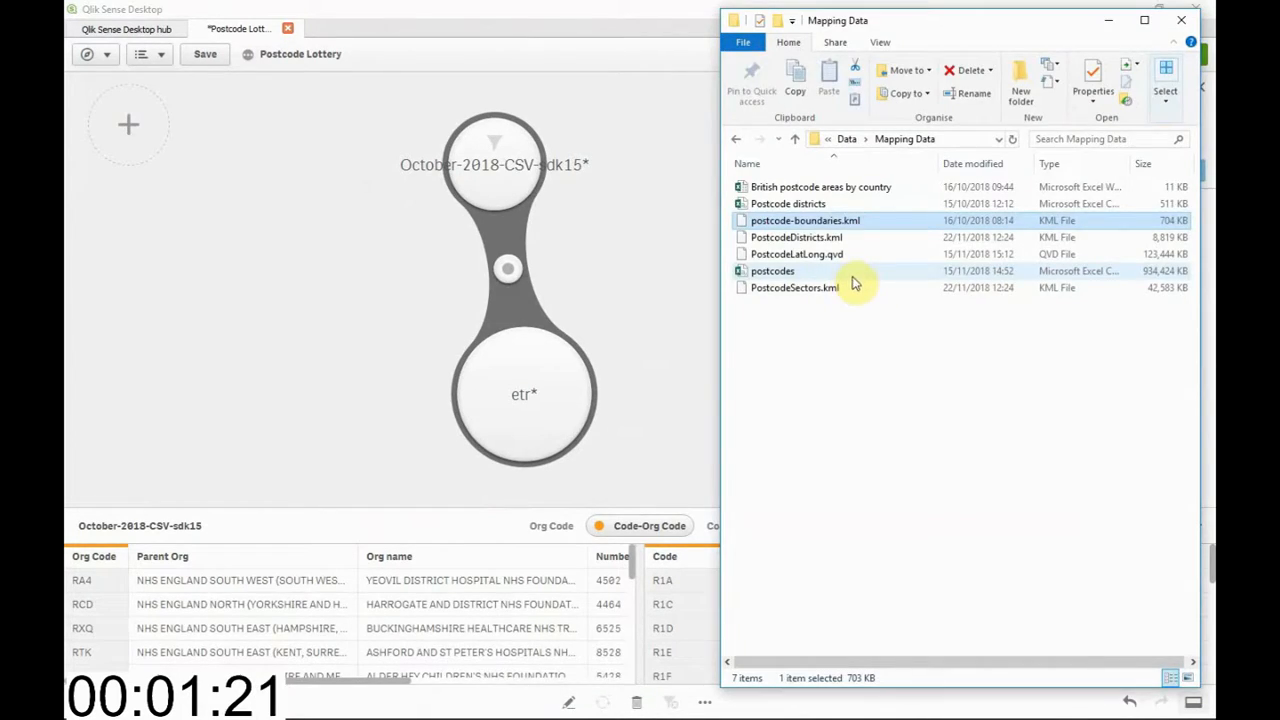
{"action": "left_click_drag", "start_coordinate": [830, 228], "coordinate": [349, 273]}
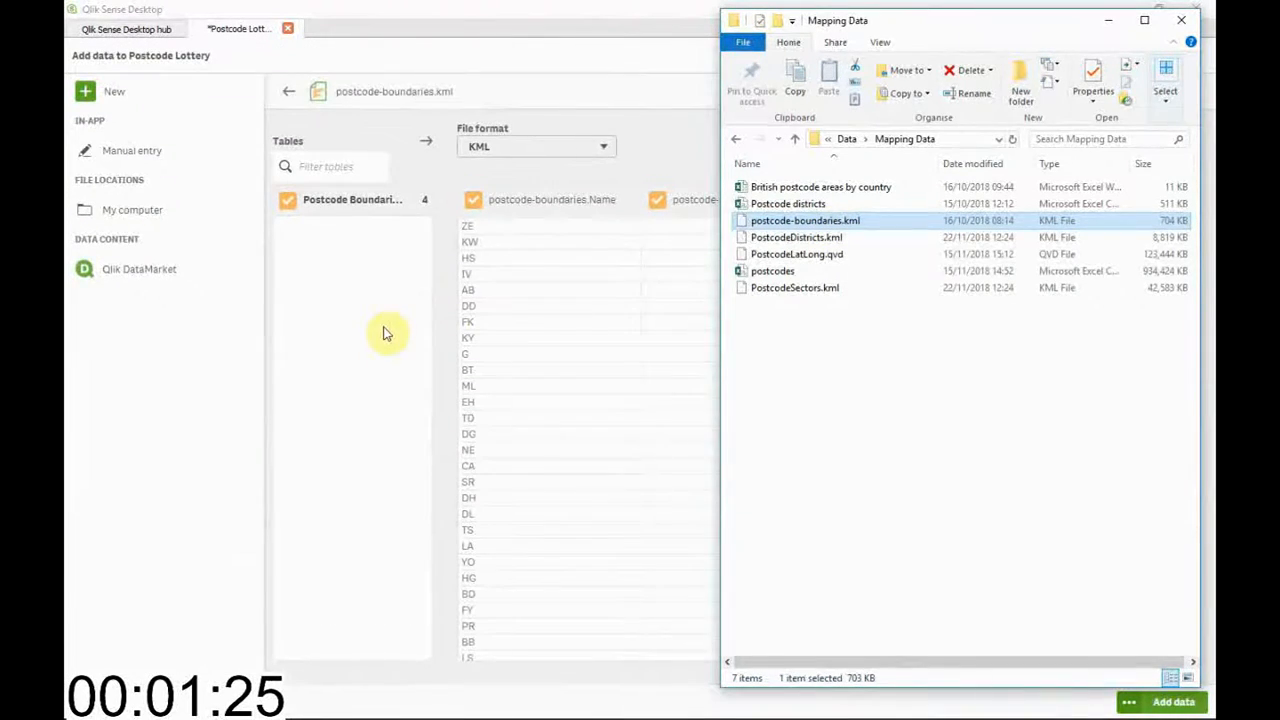
{"action": "left_click", "coordinate": [549, 8]}
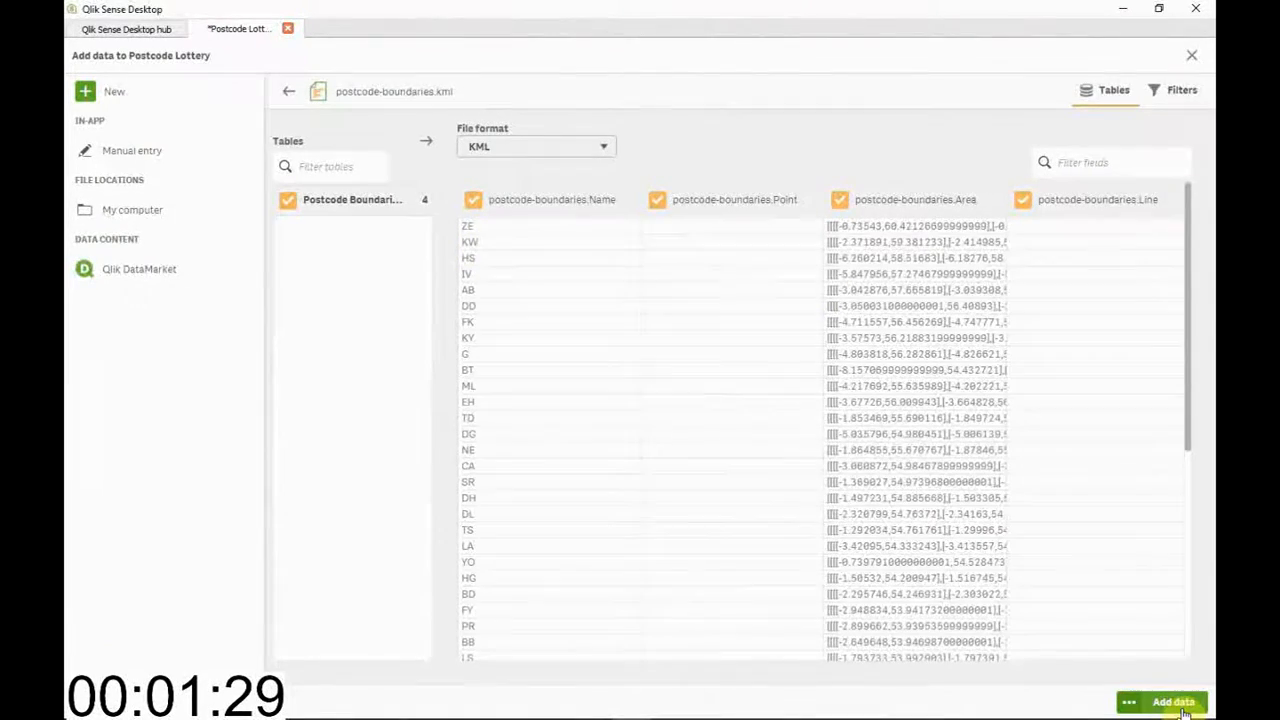
{"action": "left_click", "coordinate": [1178, 703]}
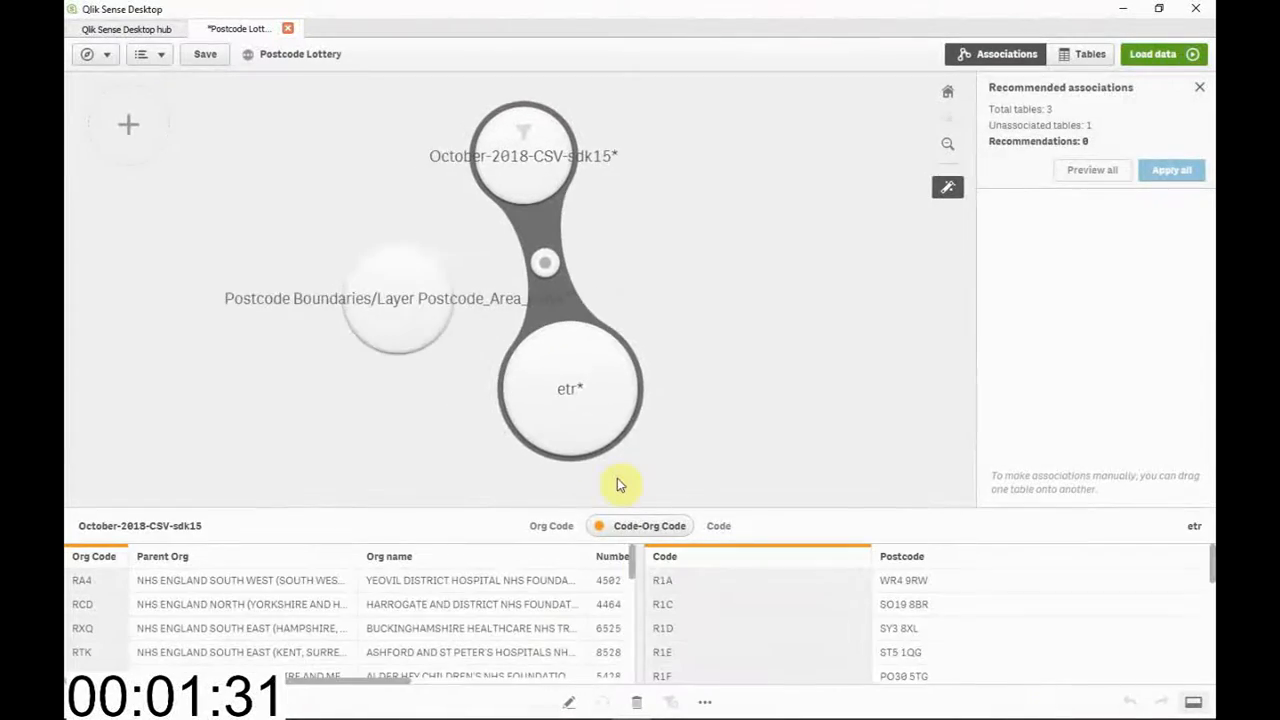
Split the etr table's Postcode field at this instance of the space and create the new fields
{"action": "left_click", "coordinate": [417, 323]}
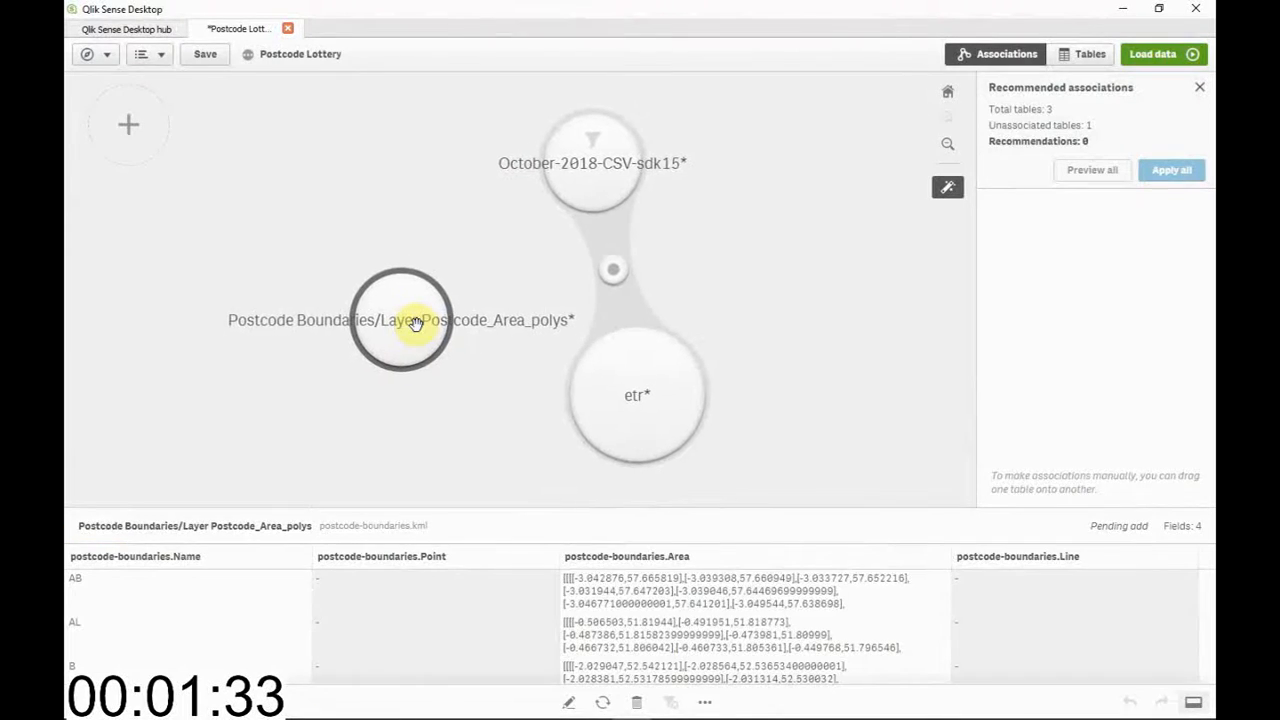
{"action": "left_click", "coordinate": [626, 430]}
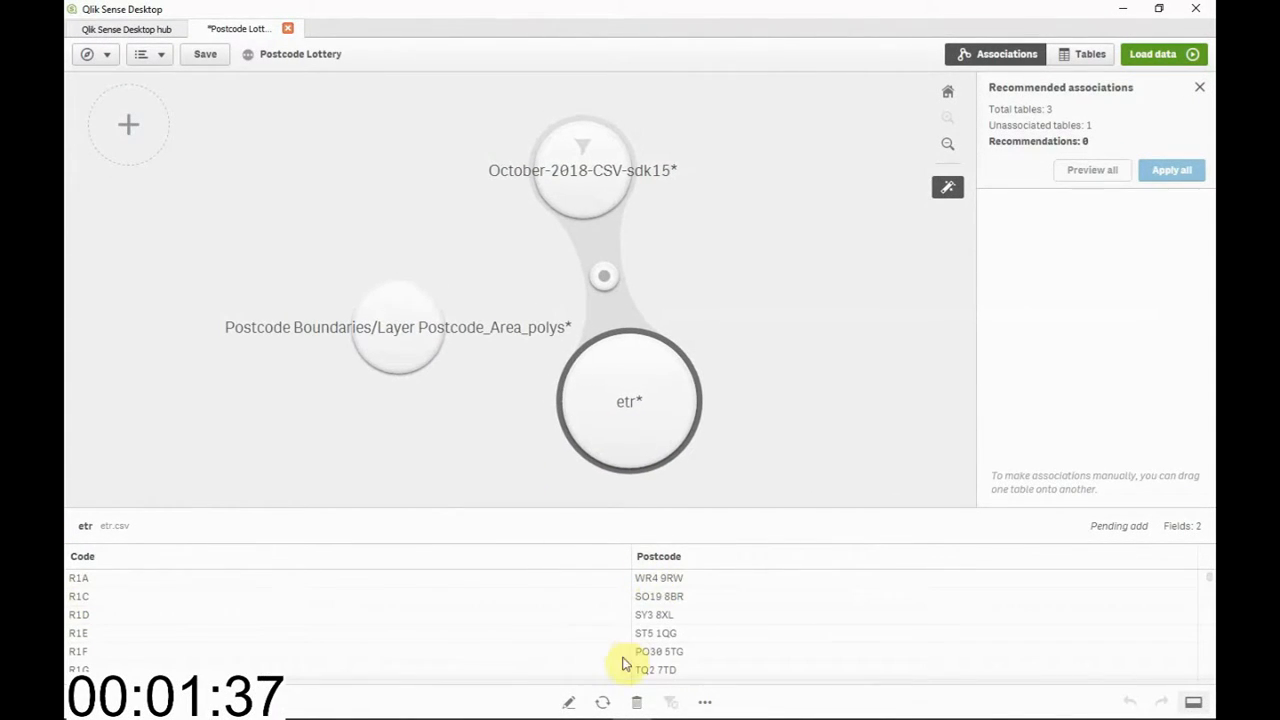
{"action": "left_click", "coordinate": [567, 703]}
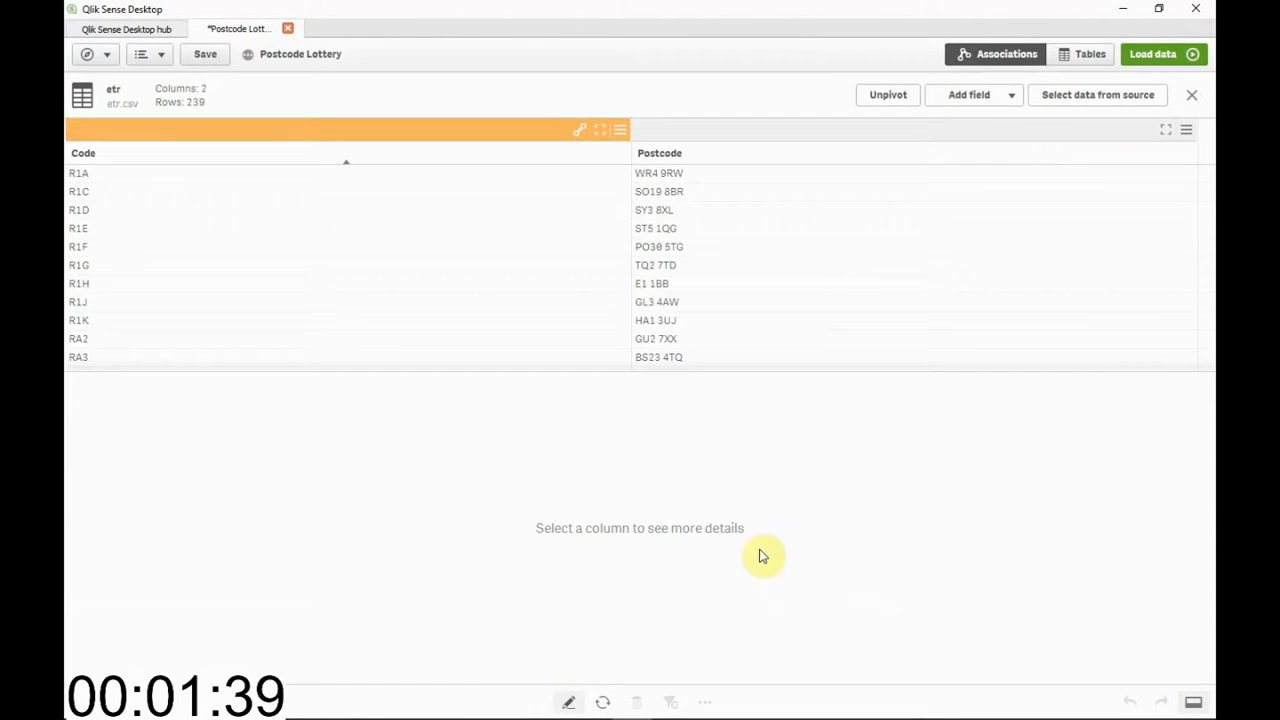
{"action": "left_click", "coordinate": [689, 133]}
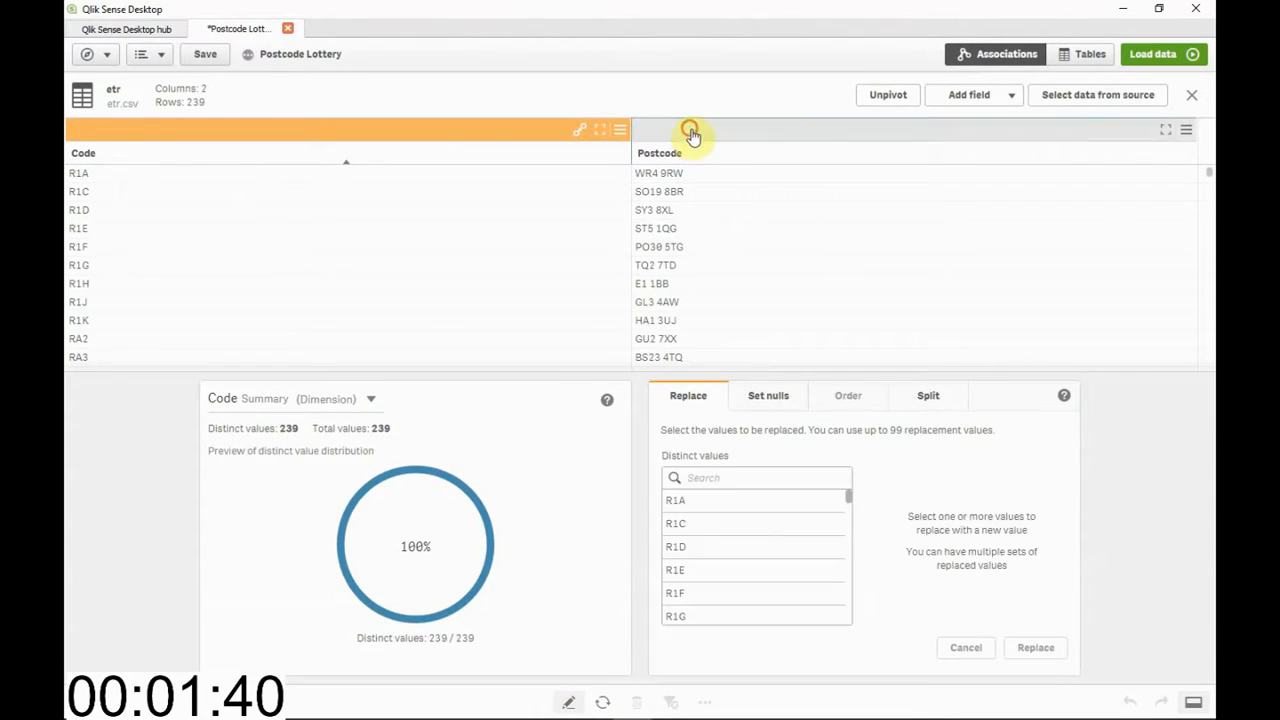
{"action": "left_click", "coordinate": [929, 398]}
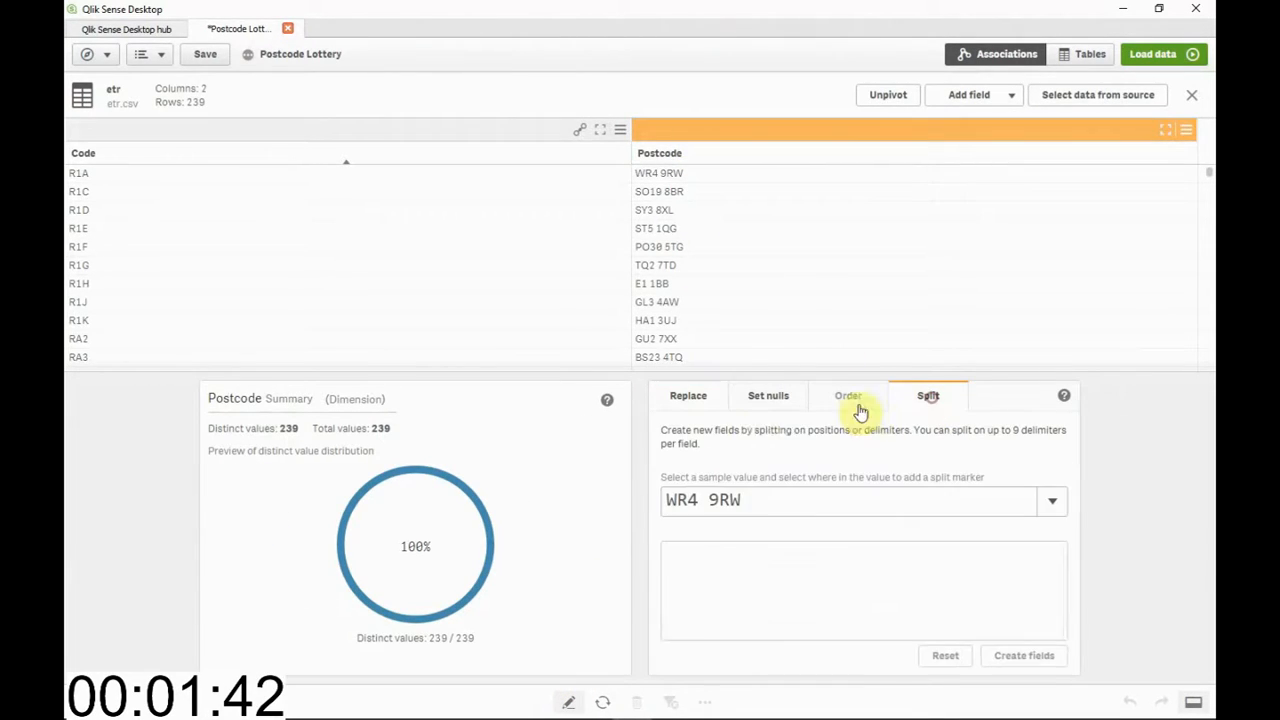
{"action": "left_click", "coordinate": [698, 503]}
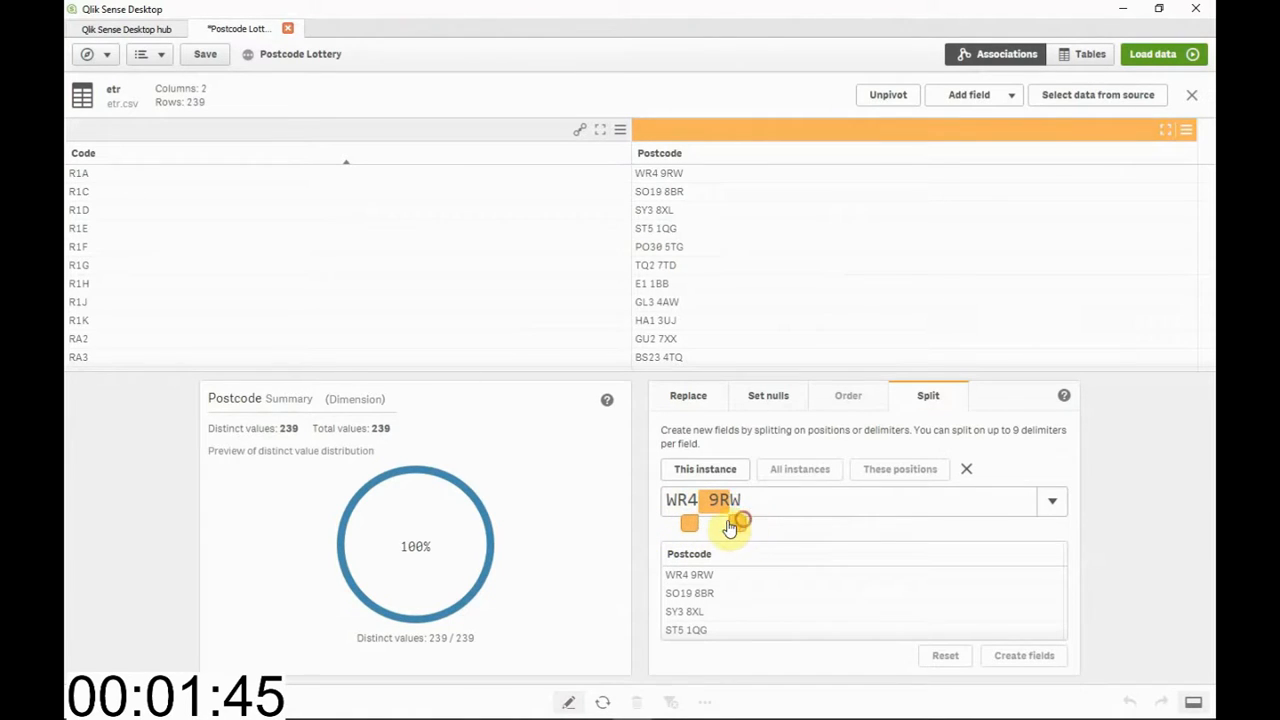
{"action": "left_click", "coordinate": [720, 470]}
{"action": "left_click", "coordinate": [1006, 664]}
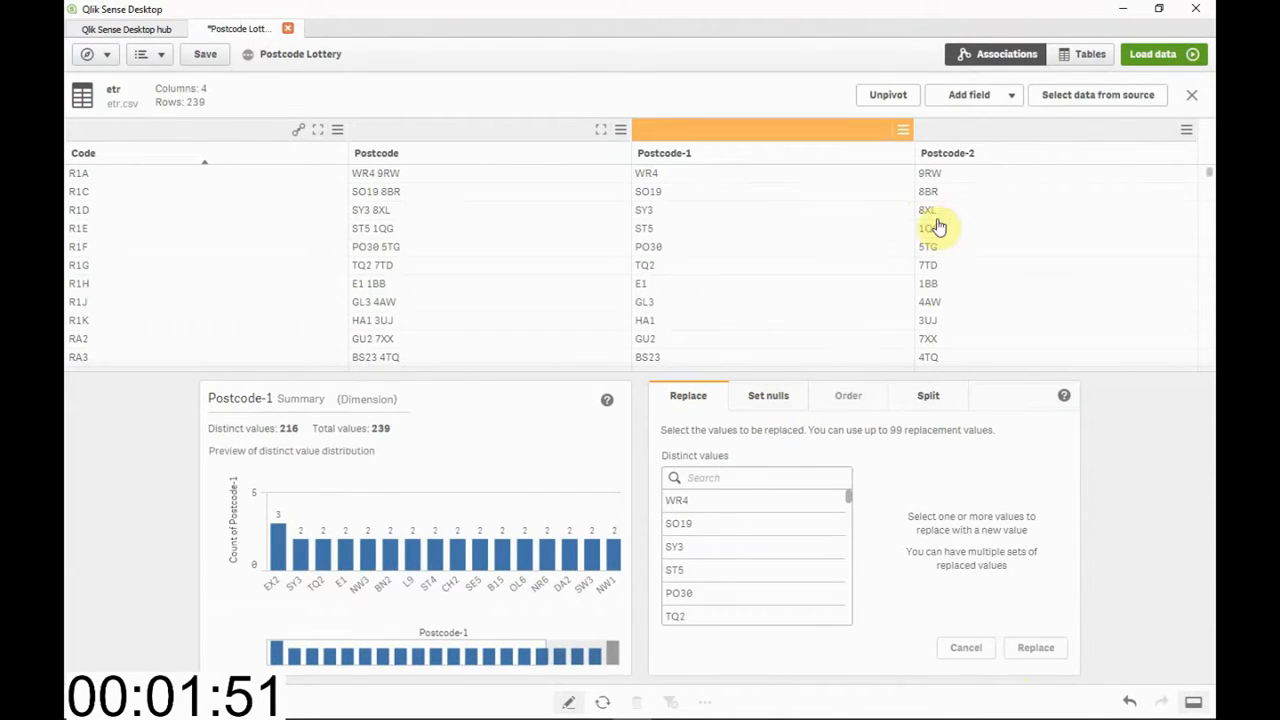
{"action": "left_click", "coordinate": [932, 95]}
{"action": "left_click", "coordinate": [935, 129]}
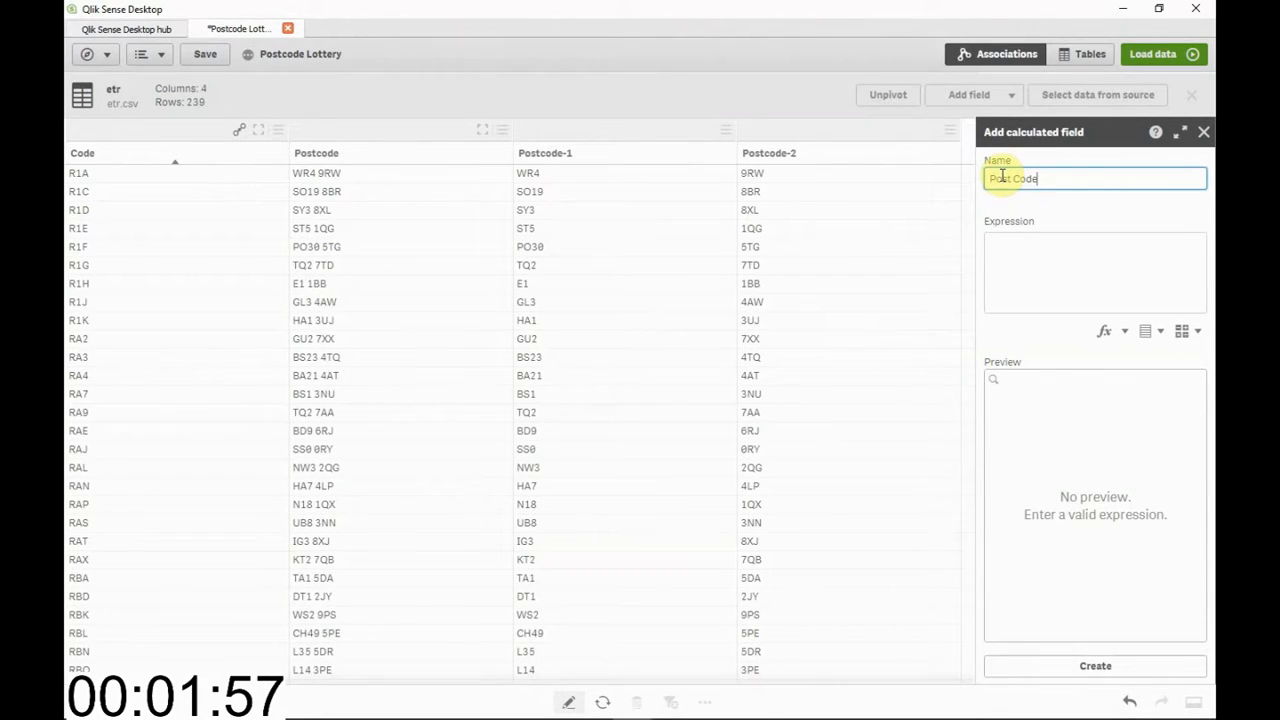
{"action": "type", "text": "Post Code Area"}
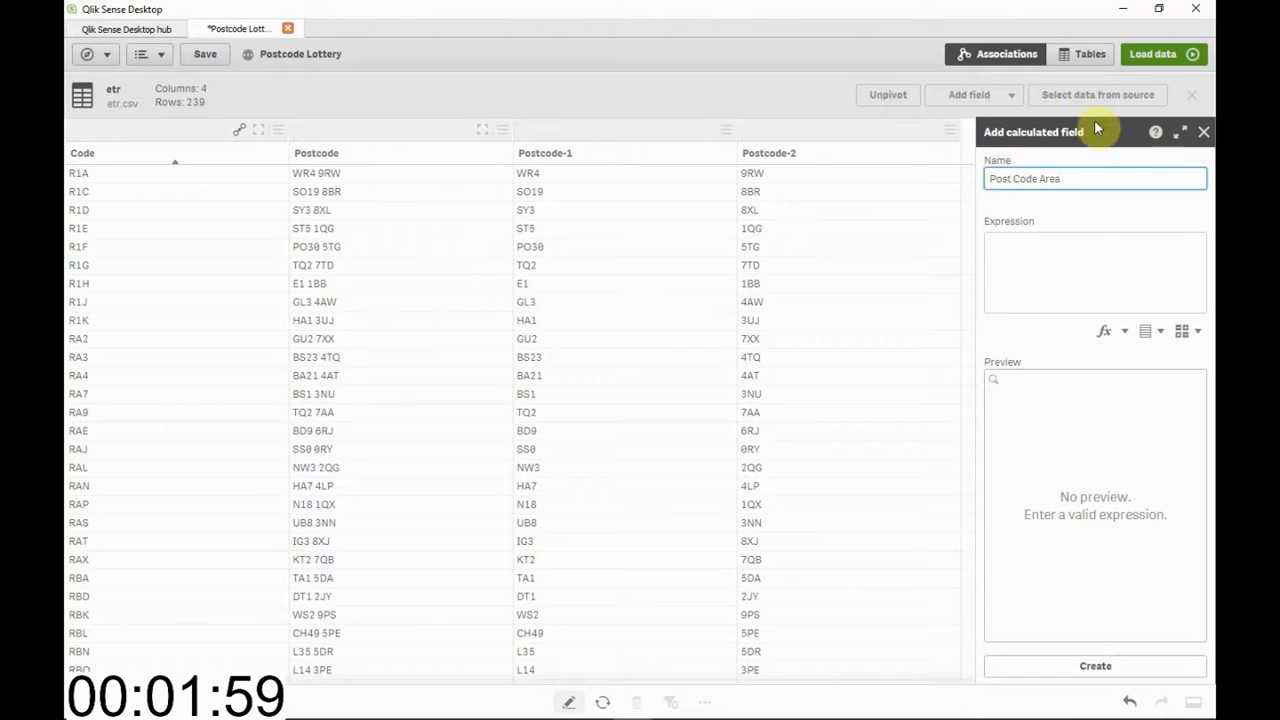
{"action": "left_click", "coordinate": [1072, 248]}
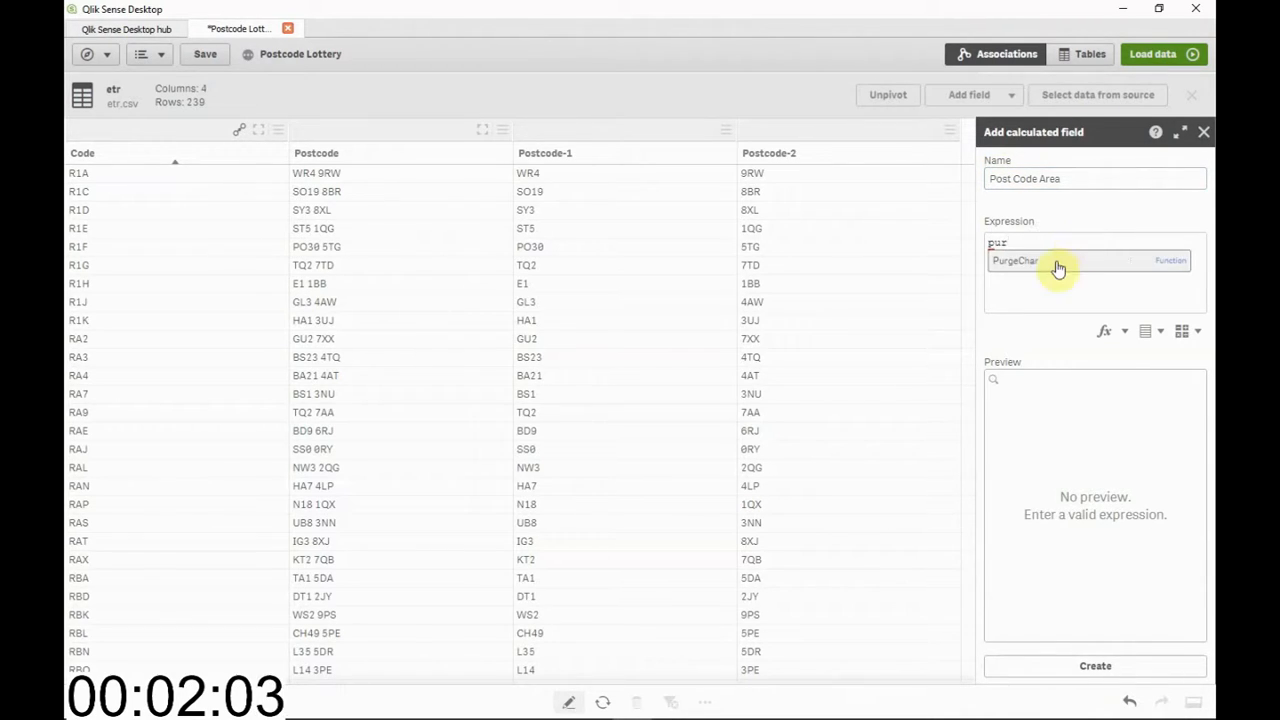
{"action": "left_click", "coordinate": [1059, 268]}
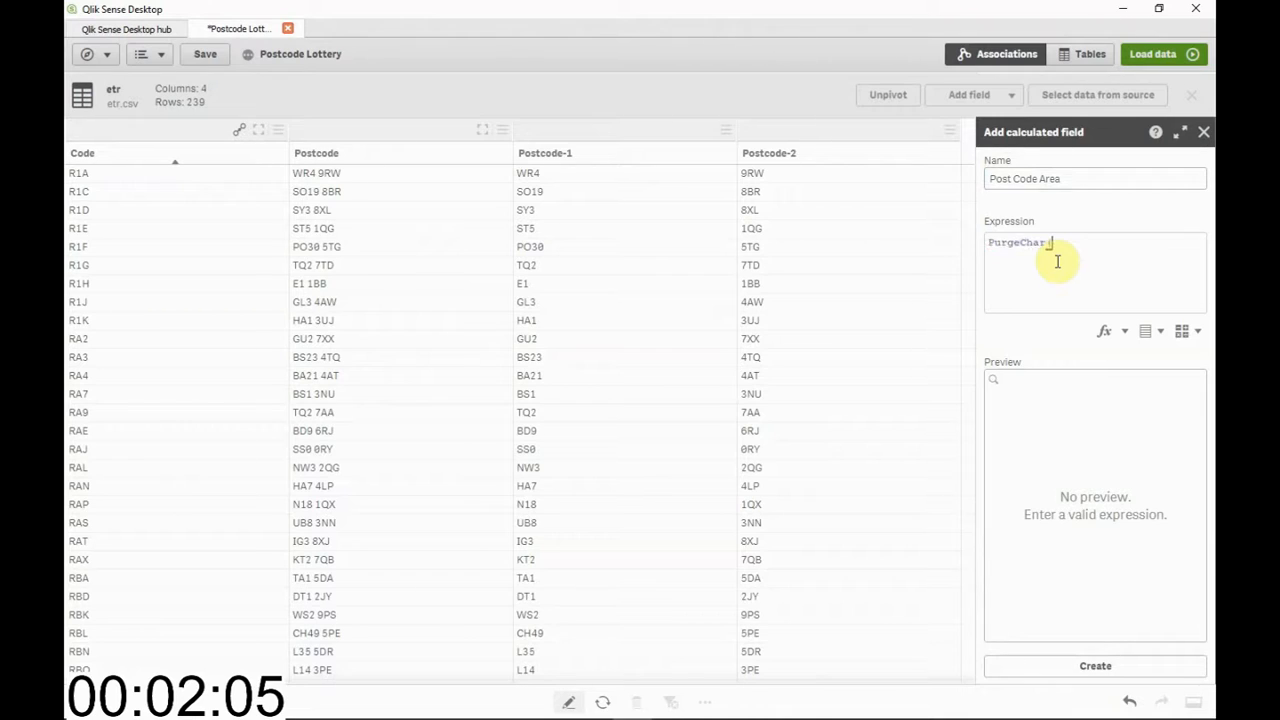
{"action": "type", "text": "(["}
{"action": "type", "text": "P"}
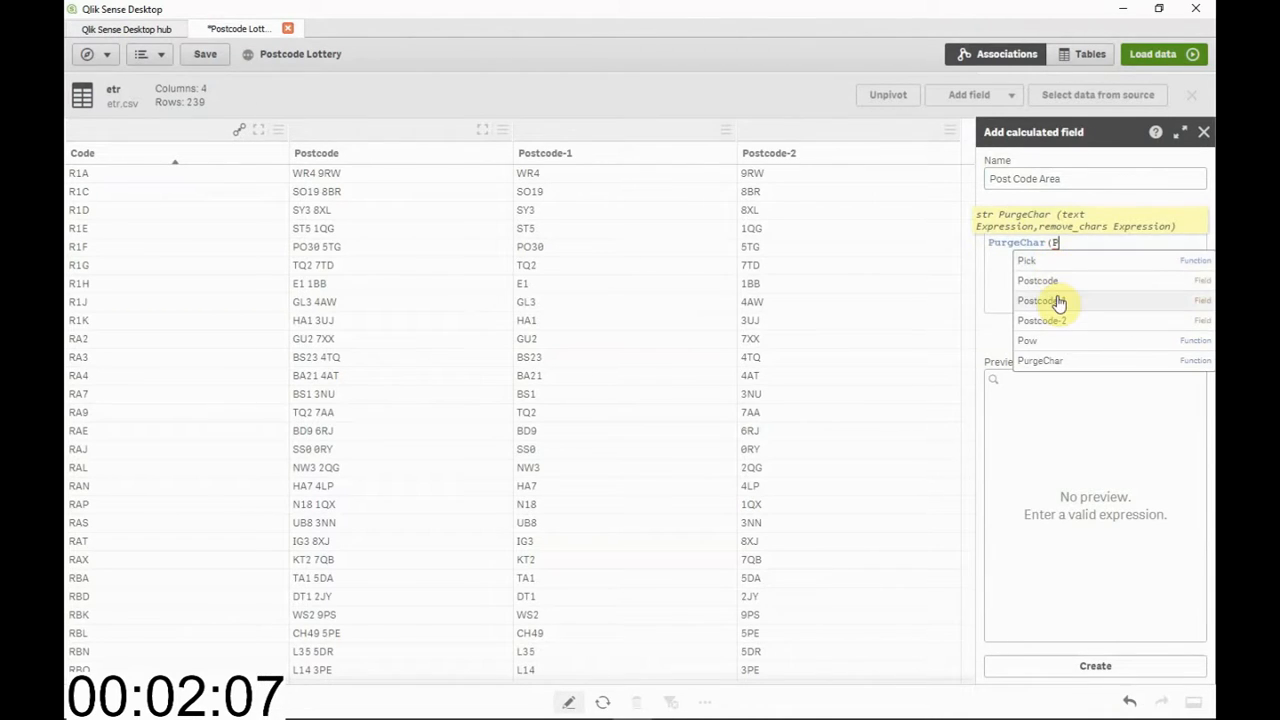
{"action": "left_click", "coordinate": [1057, 296]}
{"action": "type", "text": ",1"}
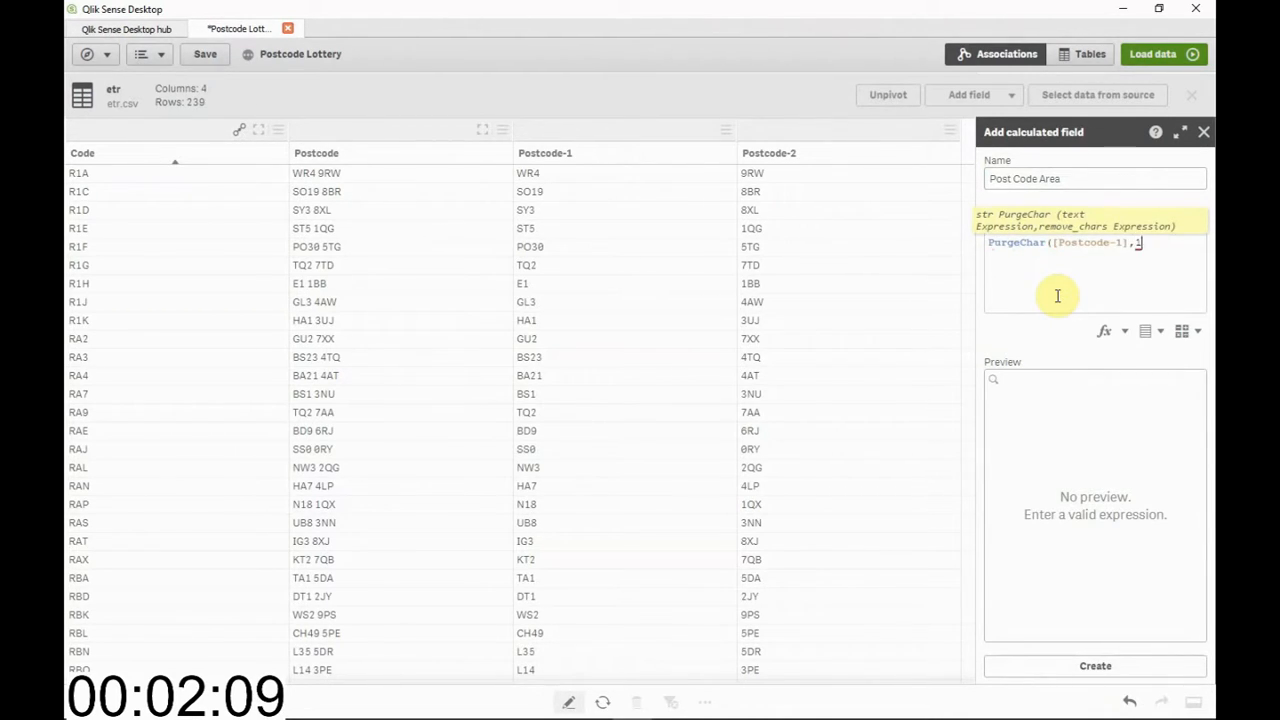
{"action": "type", "text": "234567890"}
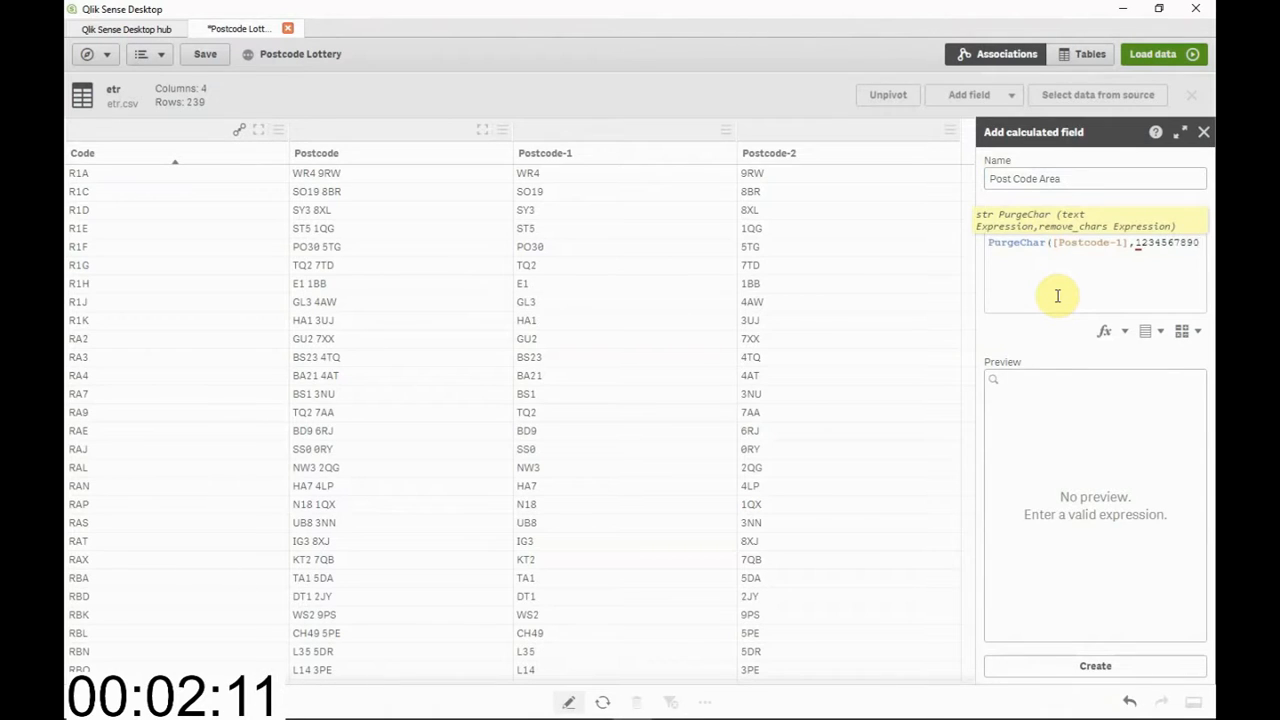
{"action": "type", "text": ")"}
{"action": "left_click", "coordinate": [1055, 662]}
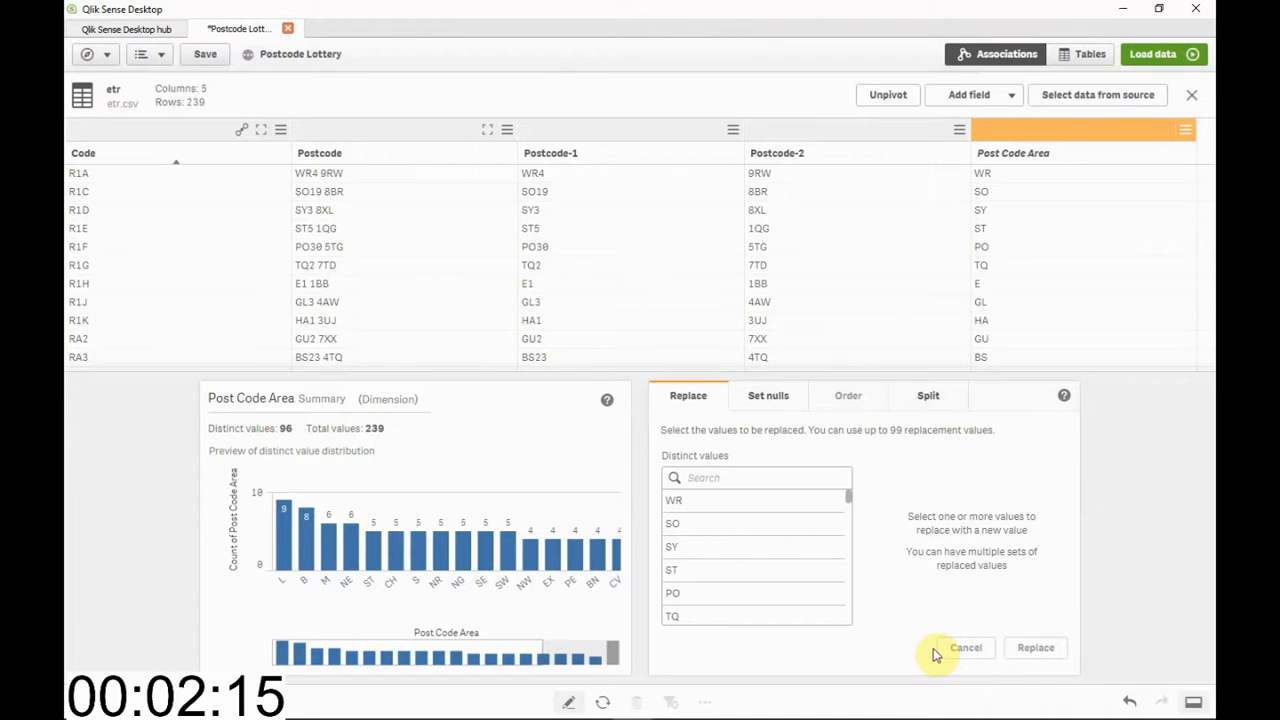
{"action": "left_click", "coordinate": [1188, 100]}
Associate the Postcode Boundaries table with etr on postcode-boundaries.Name and Post Code Area, and load the data
{"action": "left_click_drag", "start_coordinate": [394, 322], "coordinate": [637, 386]}
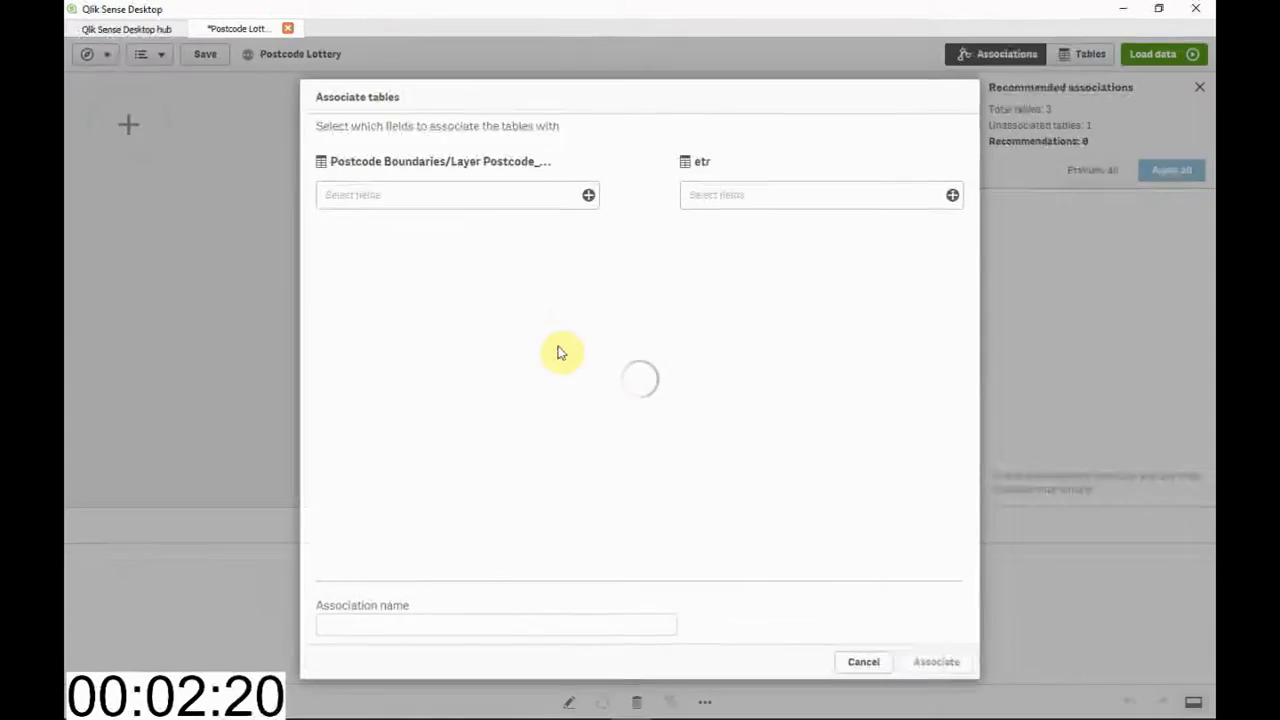
{"action": "left_click", "coordinate": [487, 193]}
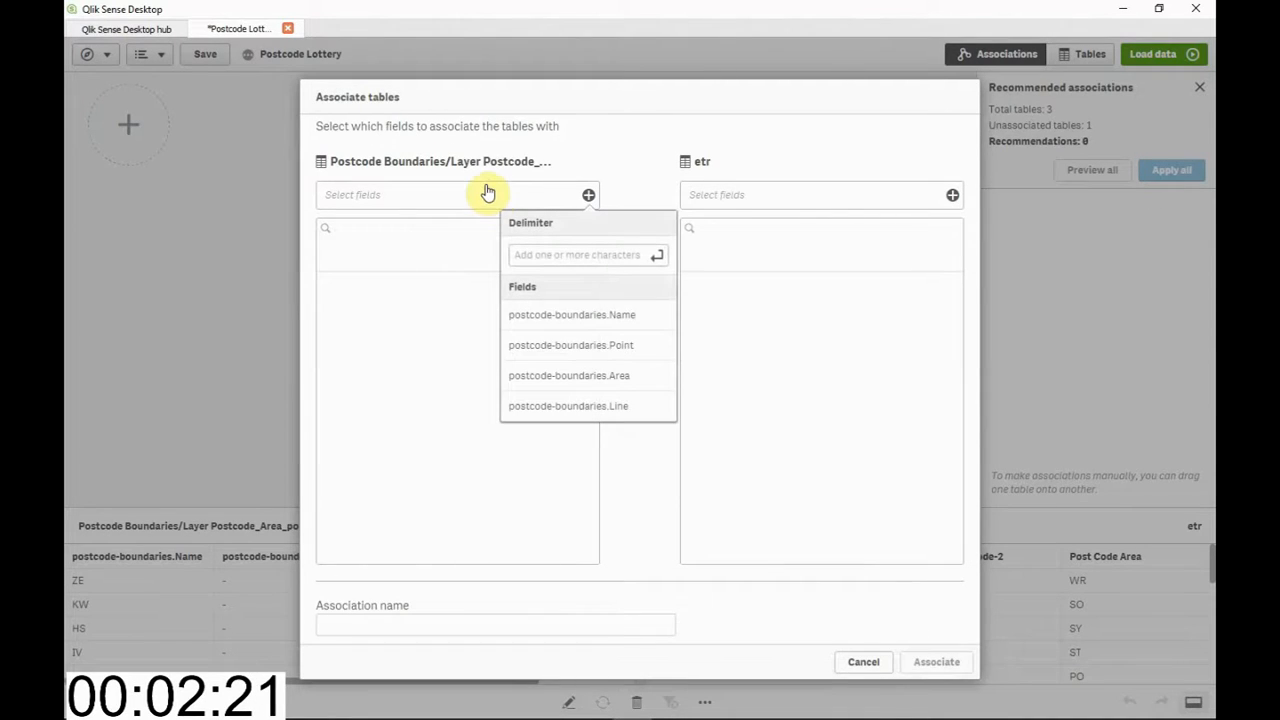
{"action": "left_click", "coordinate": [548, 316]}
{"action": "left_click", "coordinate": [737, 201]}
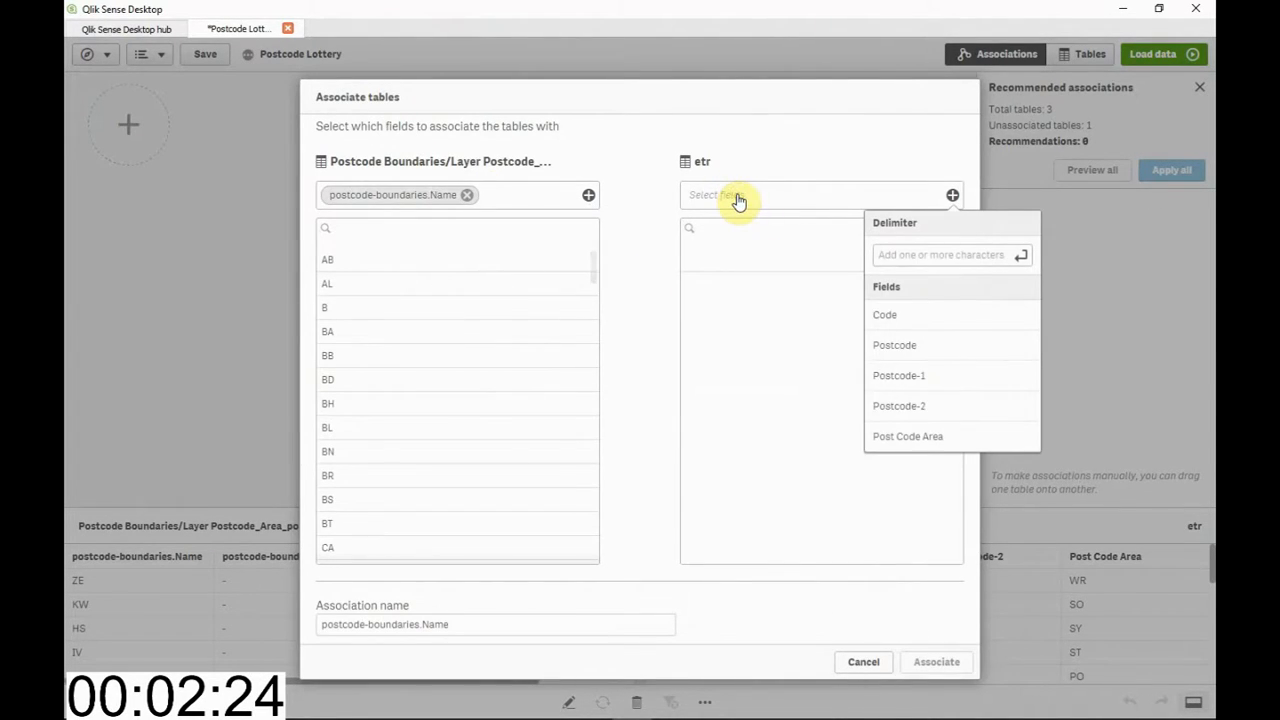
{"action": "left_click", "coordinate": [910, 441]}
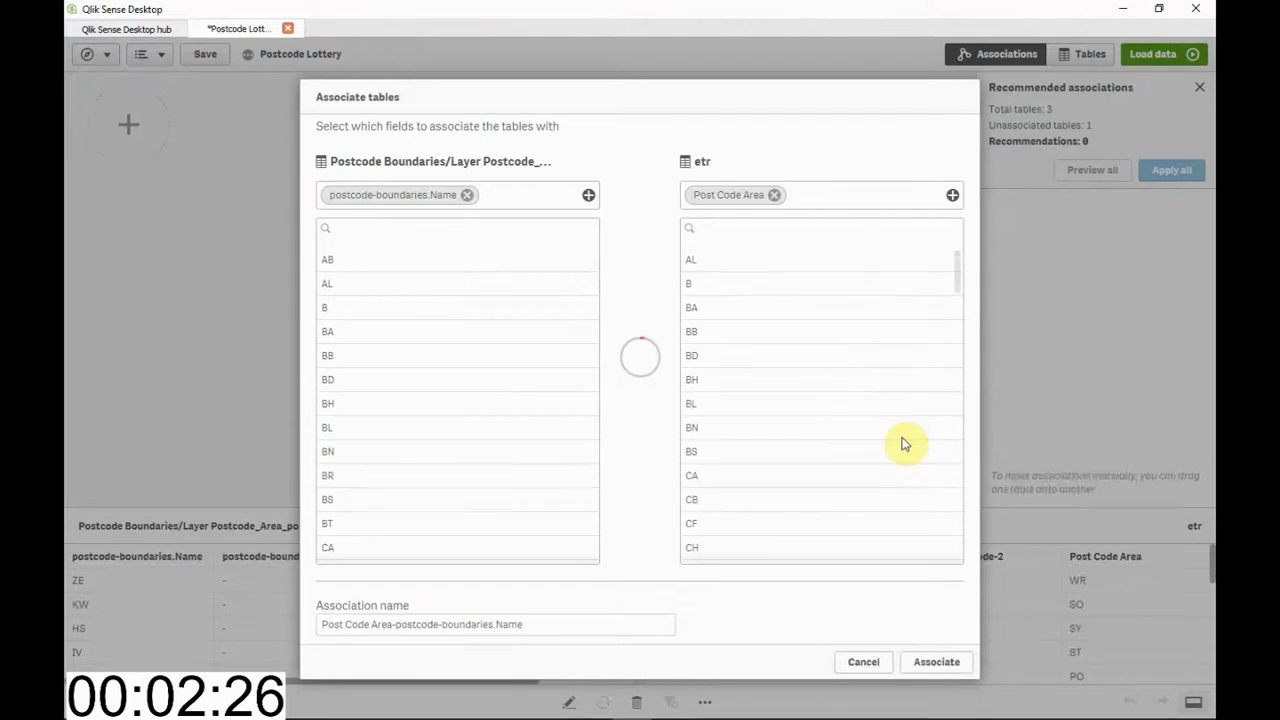
{"action": "left_click", "coordinate": [916, 663]}
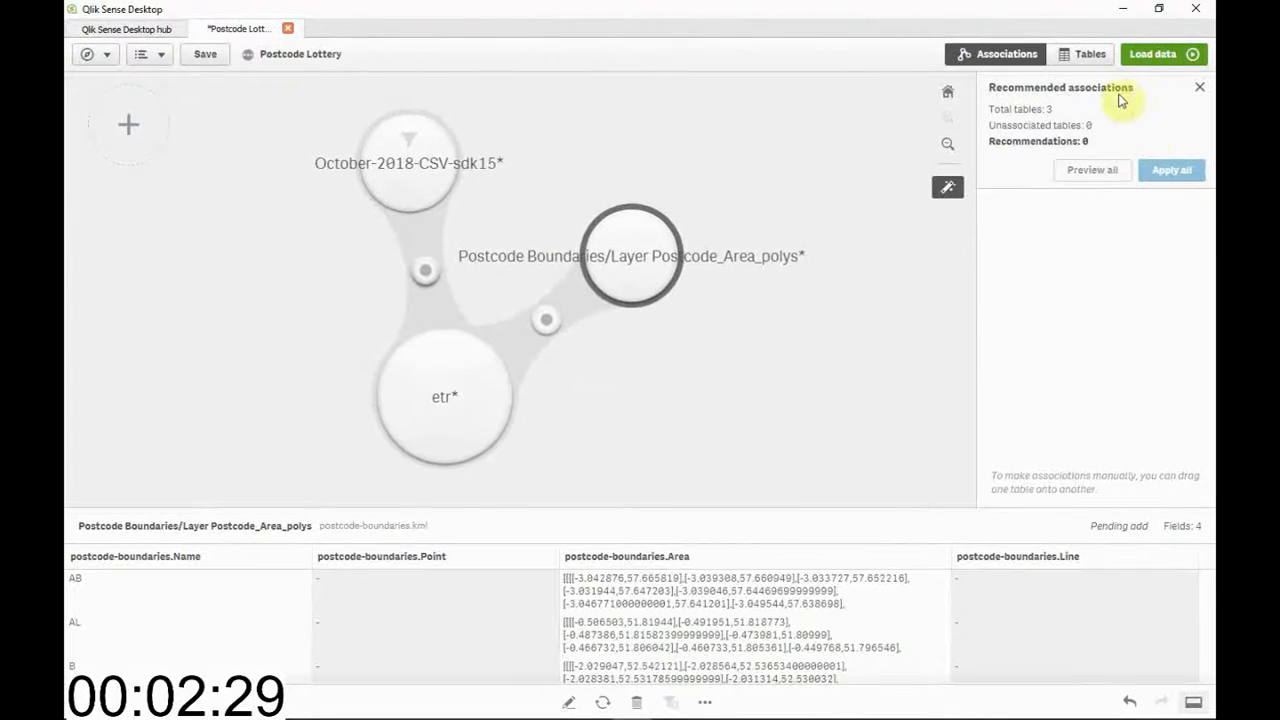
{"action": "left_click", "coordinate": [1145, 54]}
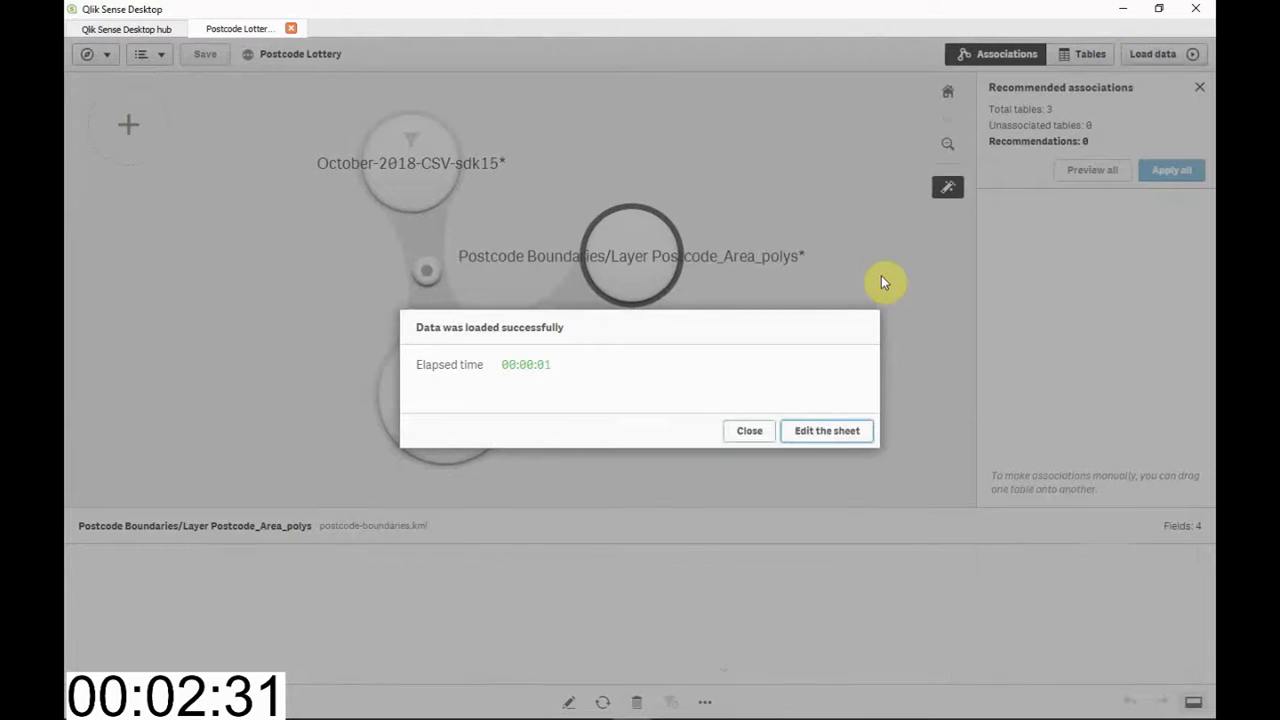
Open the new sheet for editing and create a master measure named Patients with the expression Sum([Number of A&E attendances Type 1])
{"action": "left_click", "coordinate": [800, 430]}
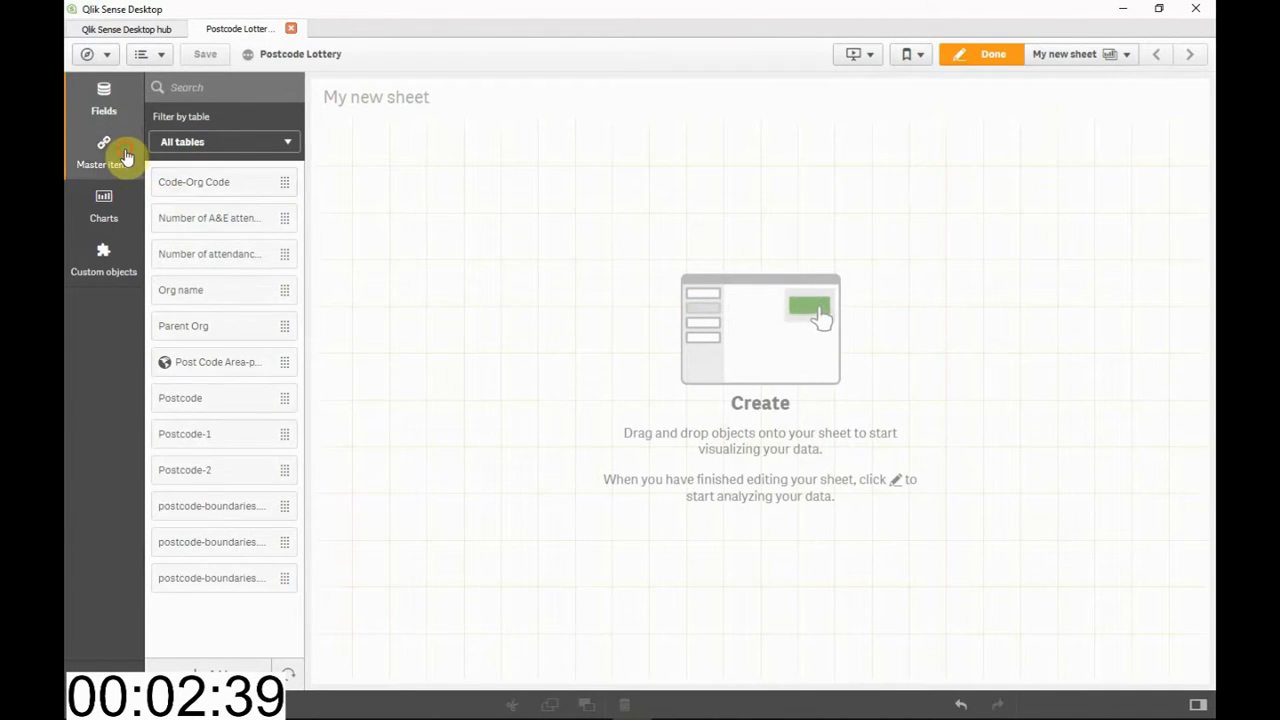
{"action": "left_click", "coordinate": [118, 162]}
{"action": "left_click", "coordinate": [205, 148]}
{"action": "left_click", "coordinate": [236, 179]}
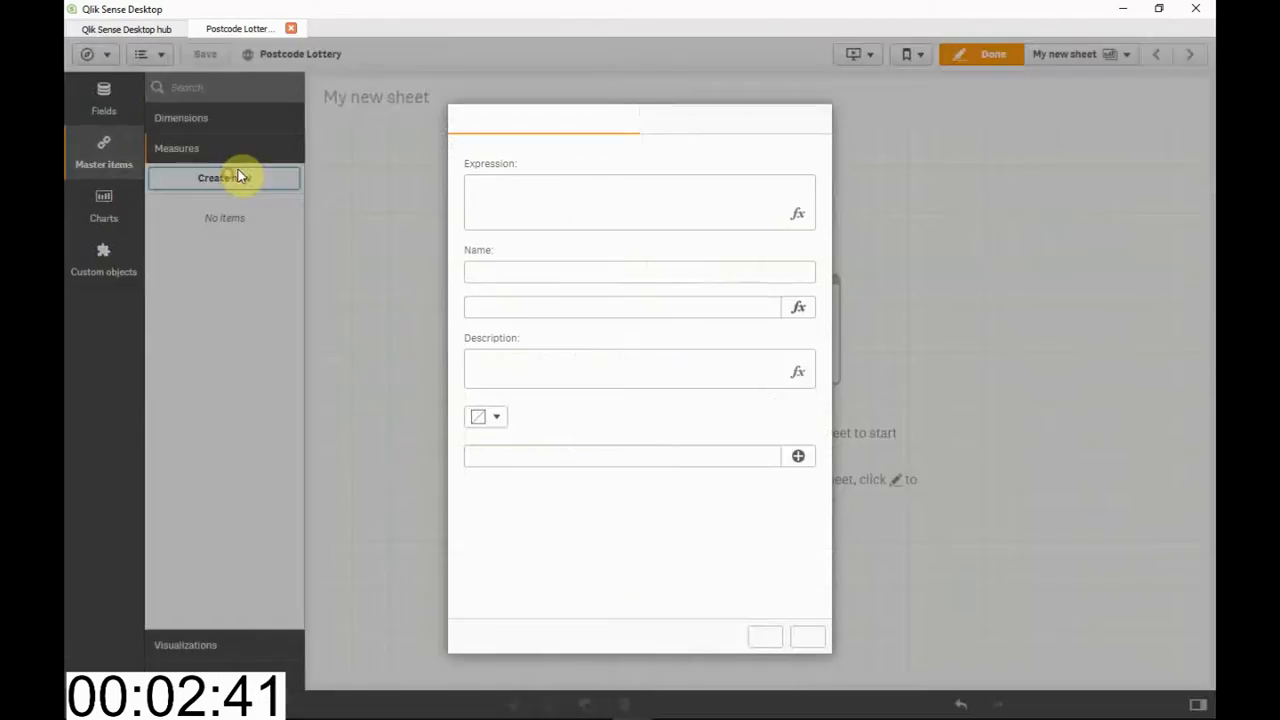
{"action": "left_click", "coordinate": [797, 218]}
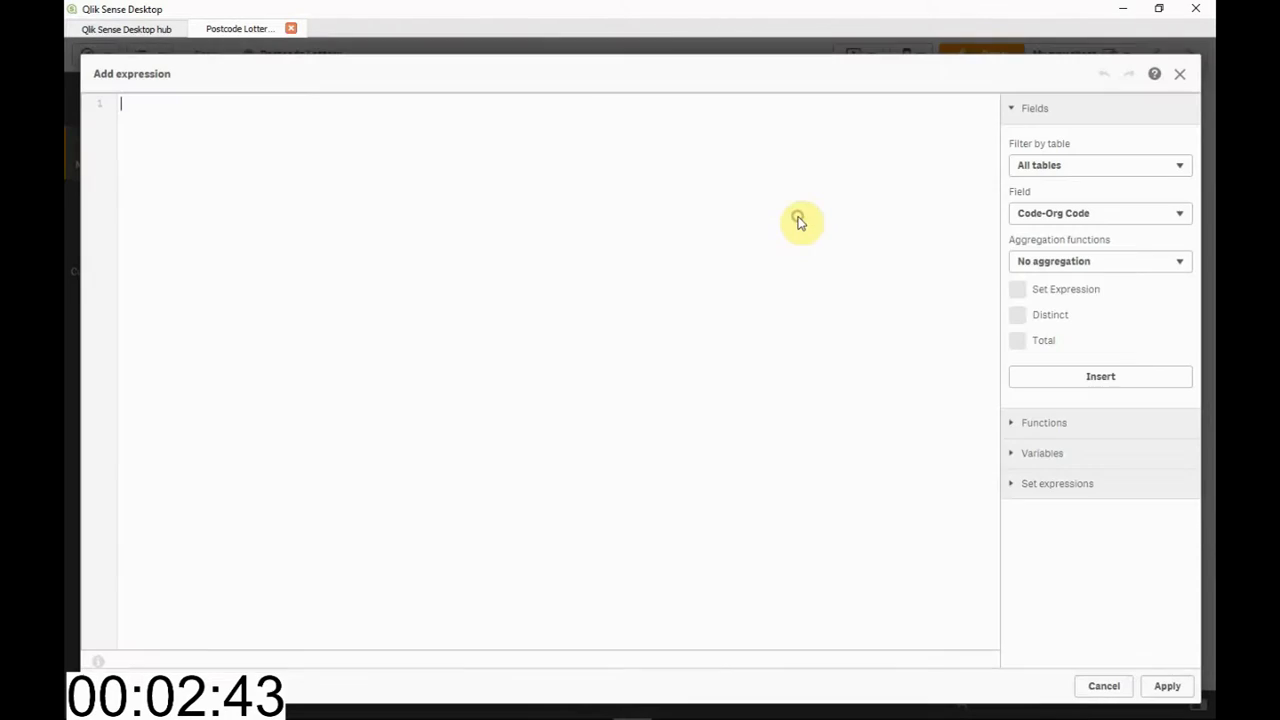
{"action": "left_click", "coordinate": [1040, 220]}
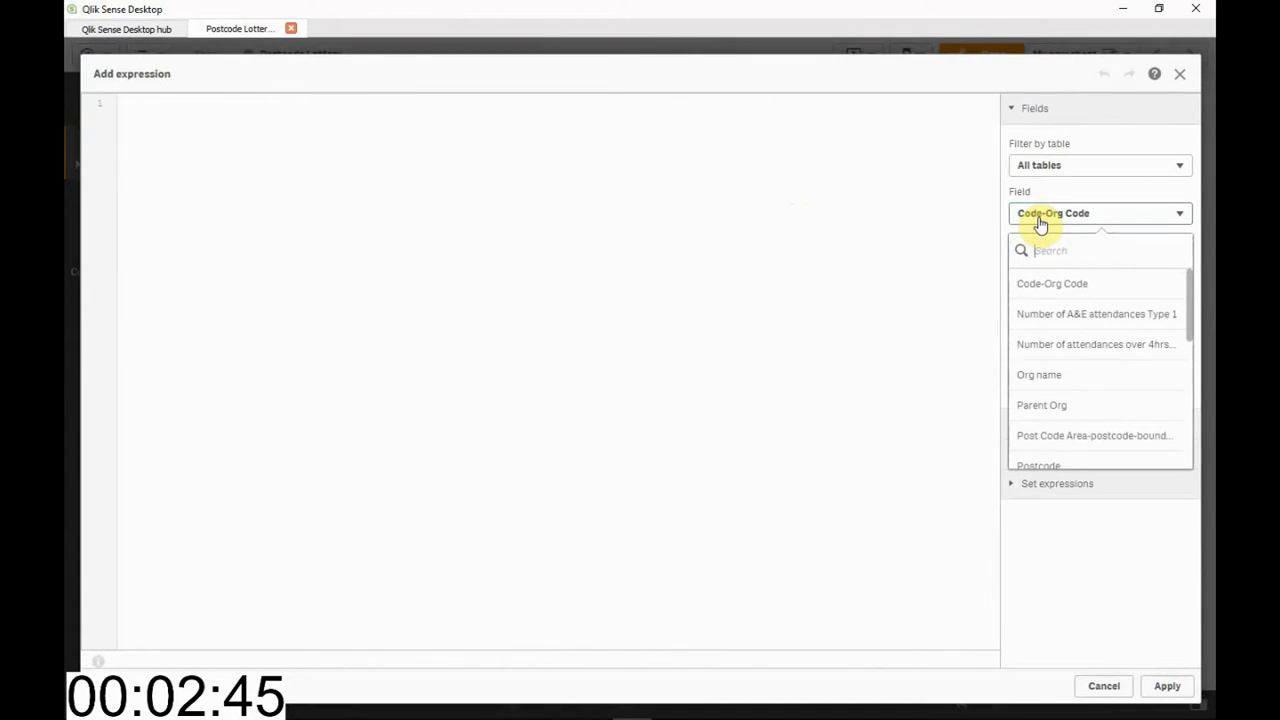
{"action": "left_click", "coordinate": [1058, 318]}
{"action": "left_click", "coordinate": [1052, 264]}
{"action": "left_click", "coordinate": [1051, 365]}
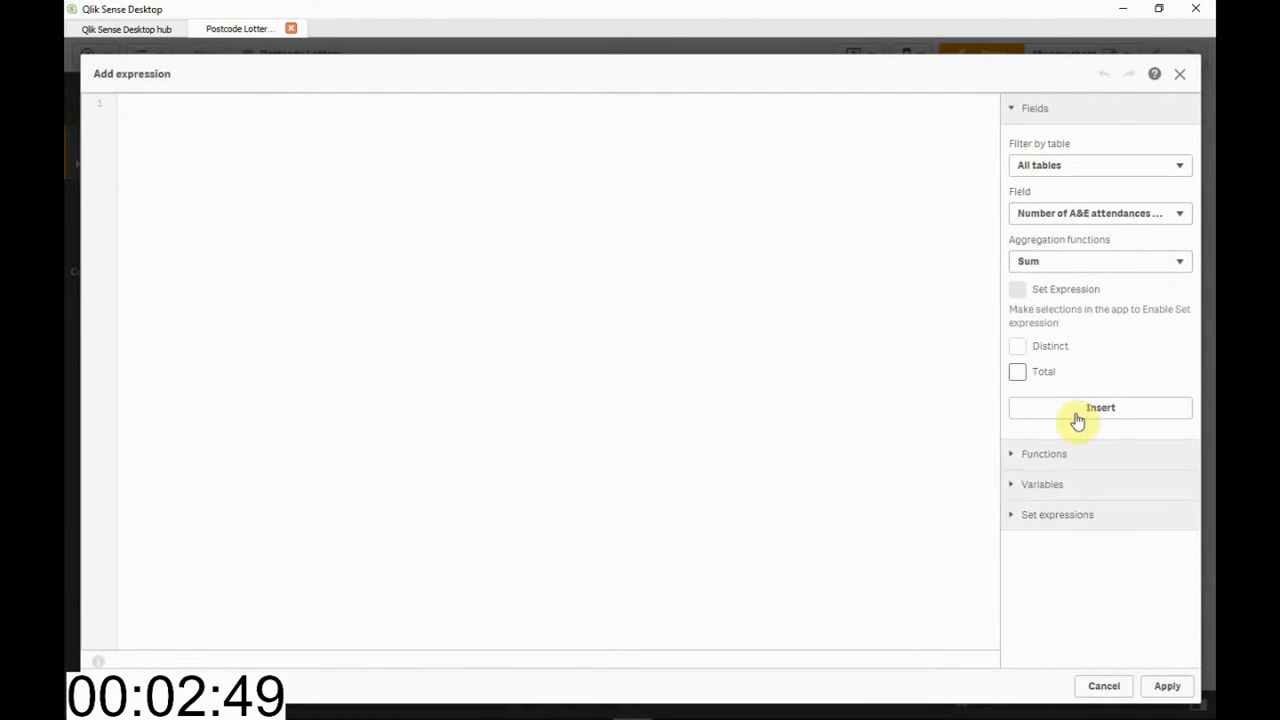
{"action": "left_click", "coordinate": [1086, 410]}
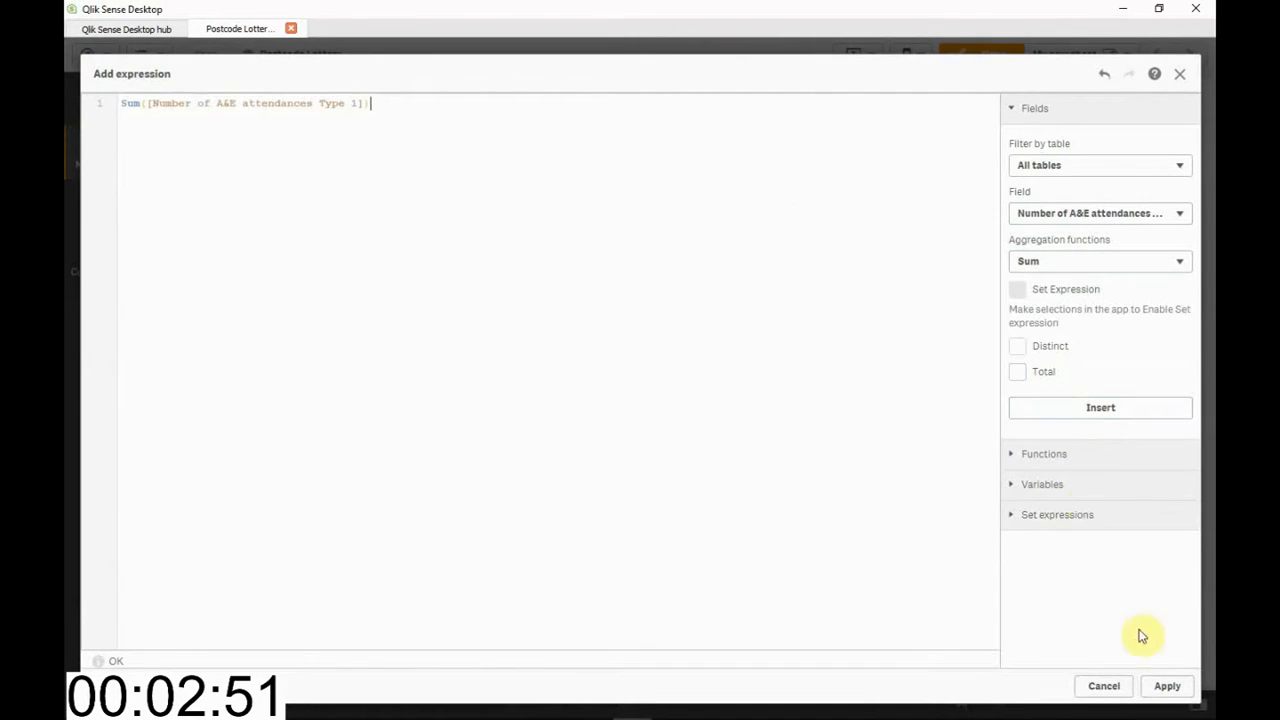
{"action": "left_click", "coordinate": [1168, 687]}
{"action": "left_click", "coordinate": [504, 270]}
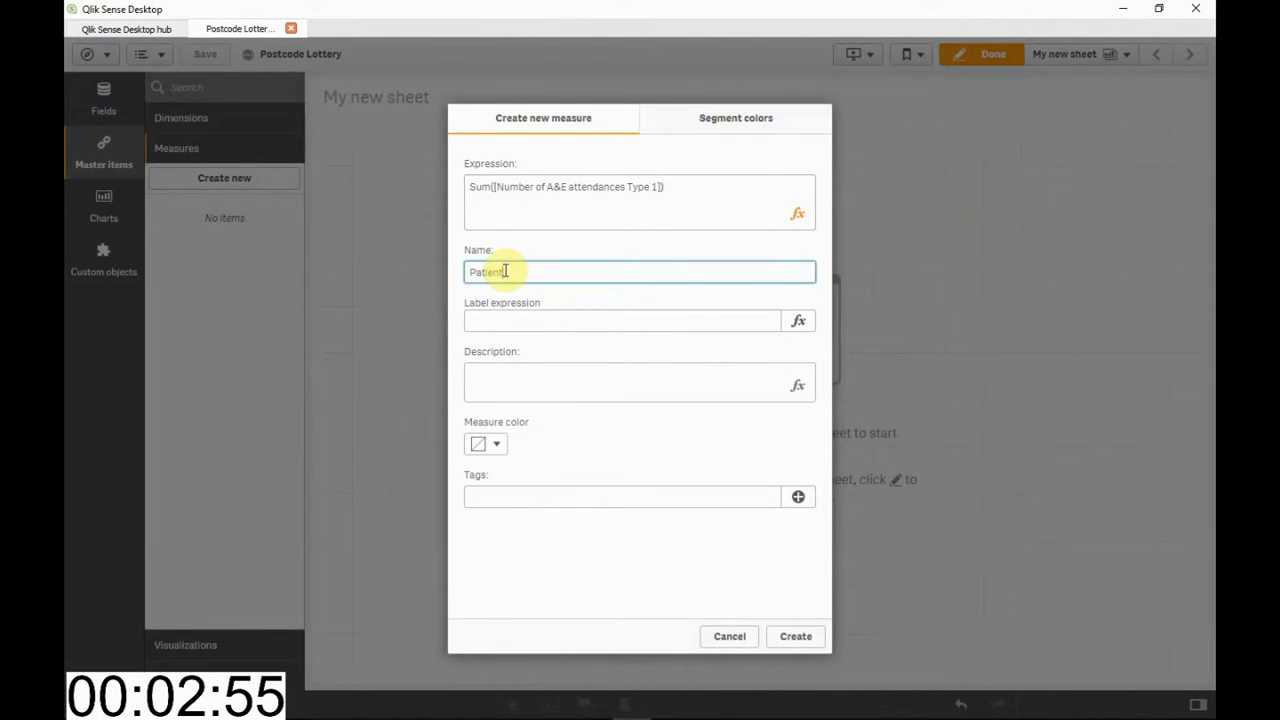
{"action": "left_click", "coordinate": [778, 637]}
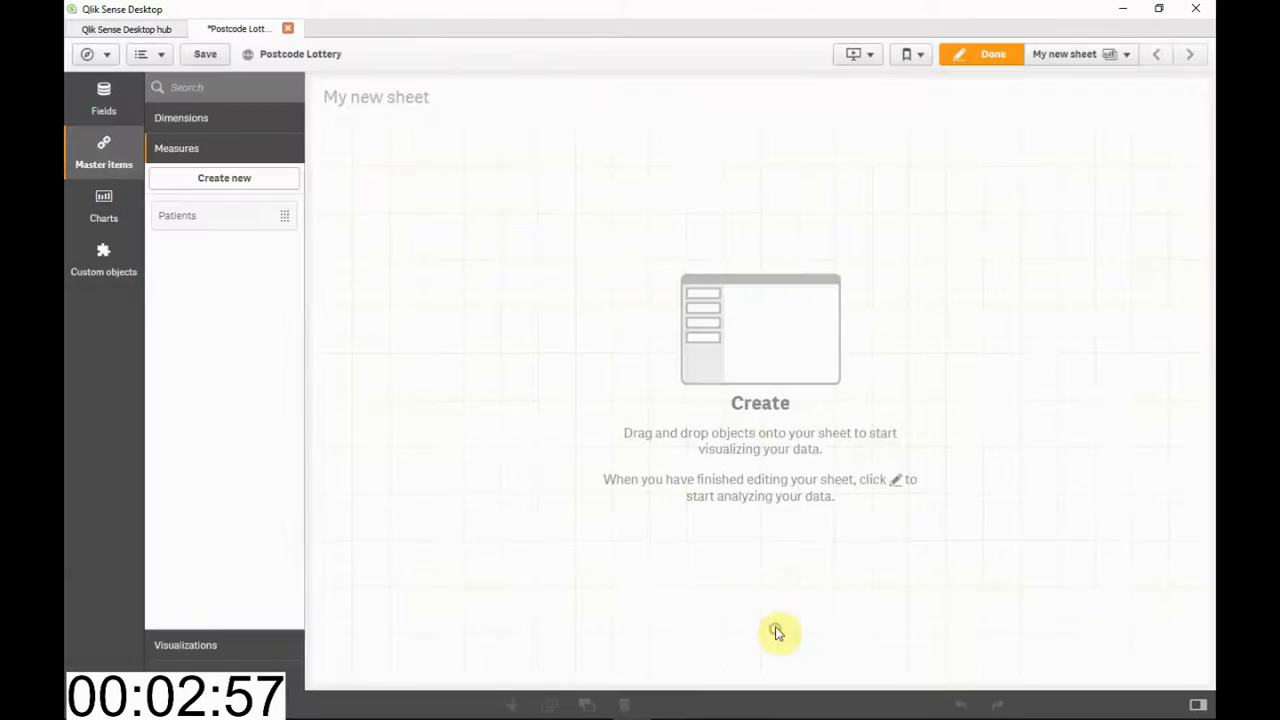
Start a new master measure with the expression (Sum([Number of A&E attendances Type 1])-Sum([Number of attendances over 4hrs Type 1]))/Sum([Number of A&E attendances Type 1])
{"action": "left_click", "coordinate": [209, 184]}
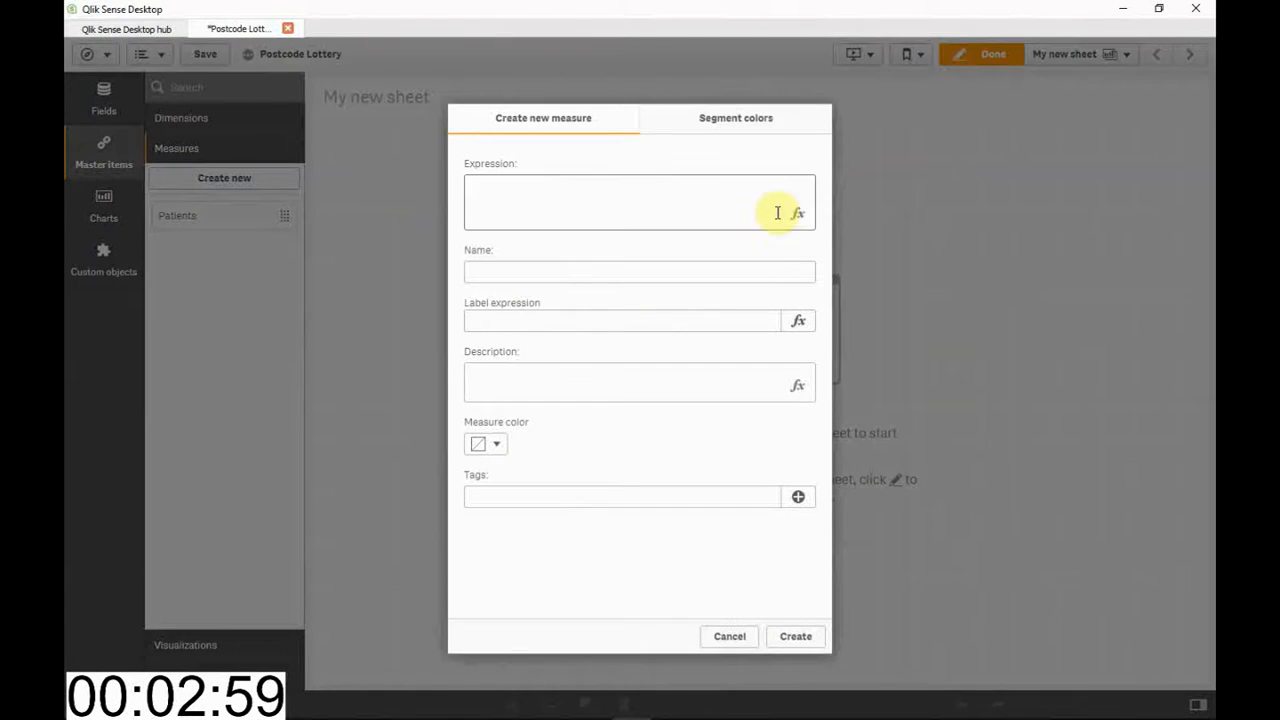
{"action": "left_click", "coordinate": [793, 217]}
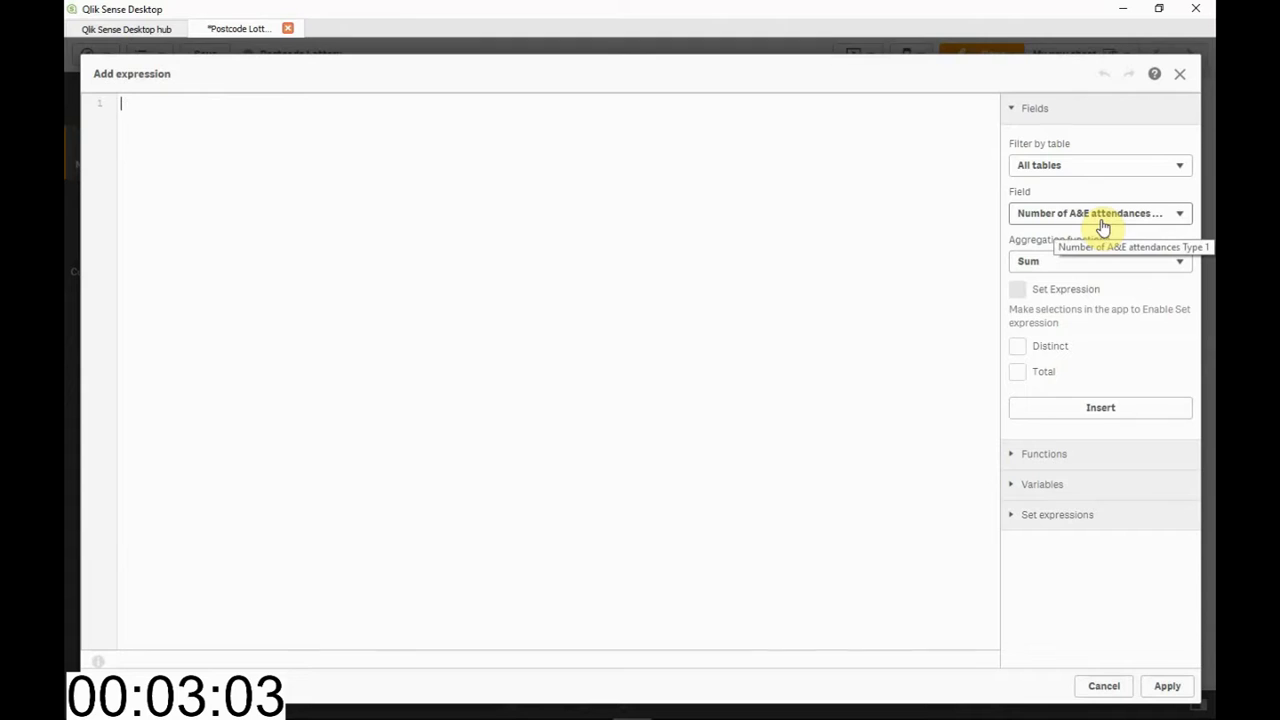
{"action": "left_click", "coordinate": [1094, 412]}
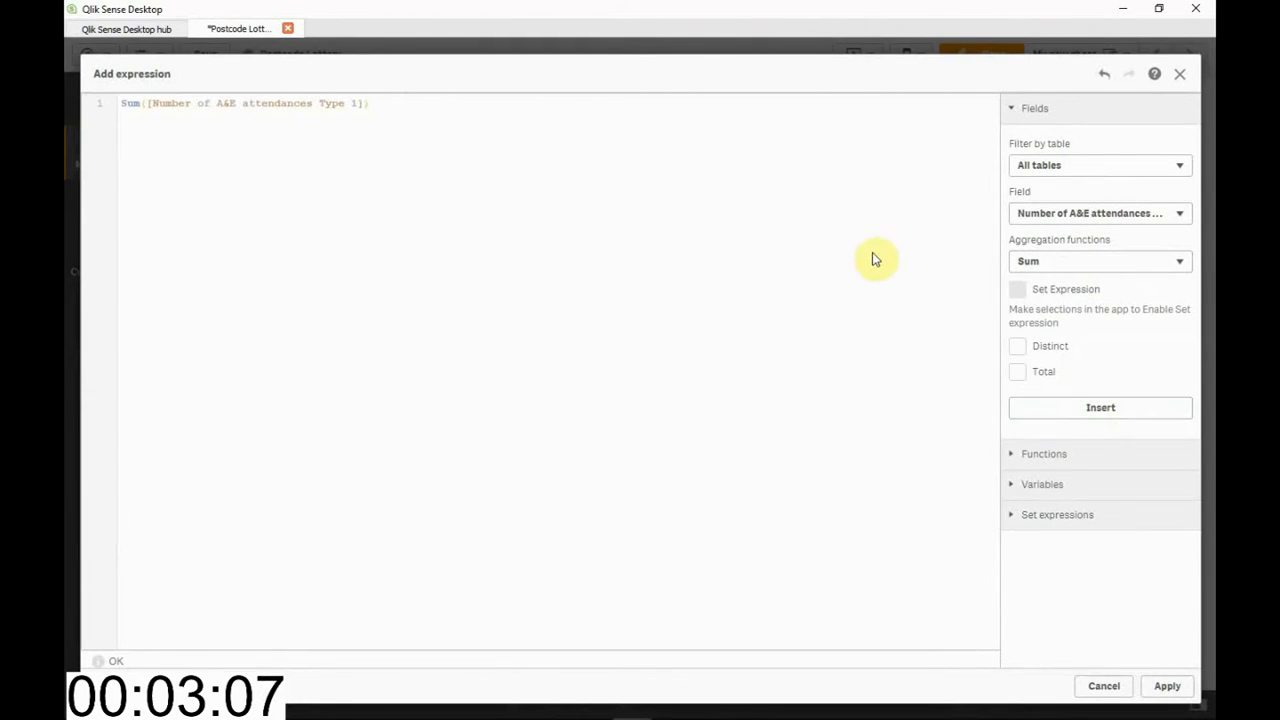
{"action": "left_click", "coordinate": [1157, 215]}
{"action": "left_click", "coordinate": [1148, 347]}
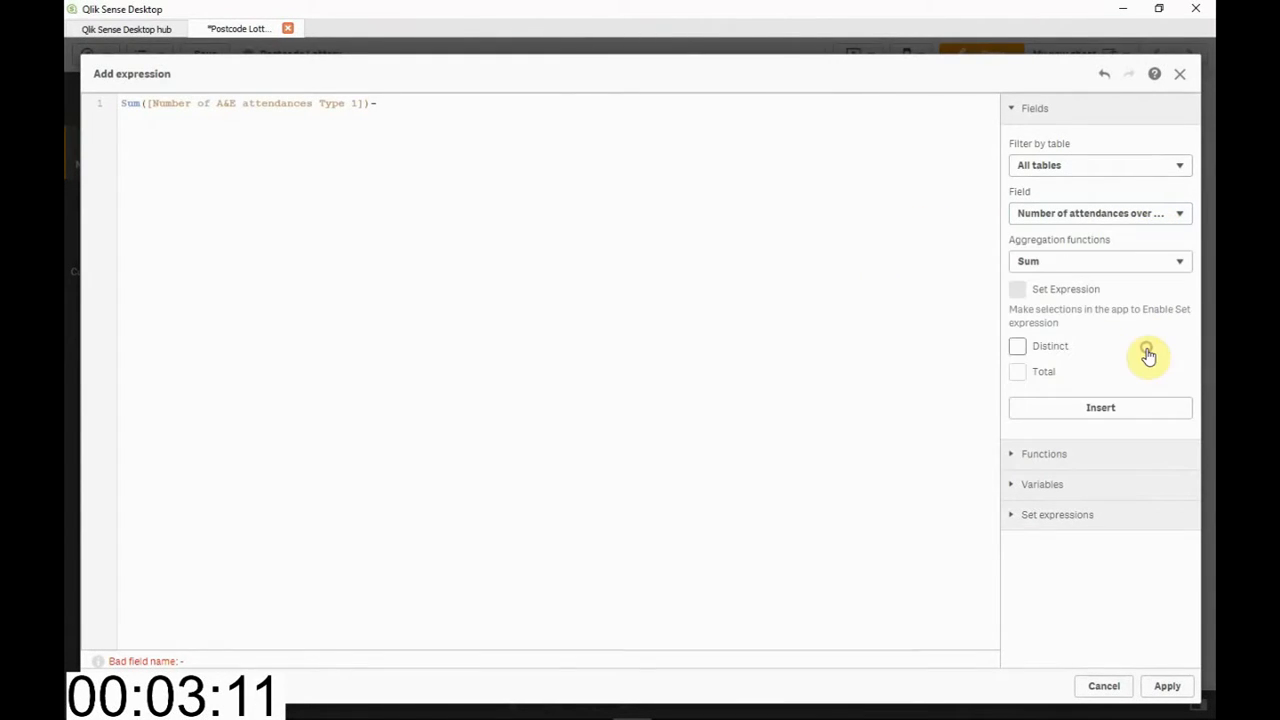
{"action": "left_click", "coordinate": [1108, 410]}
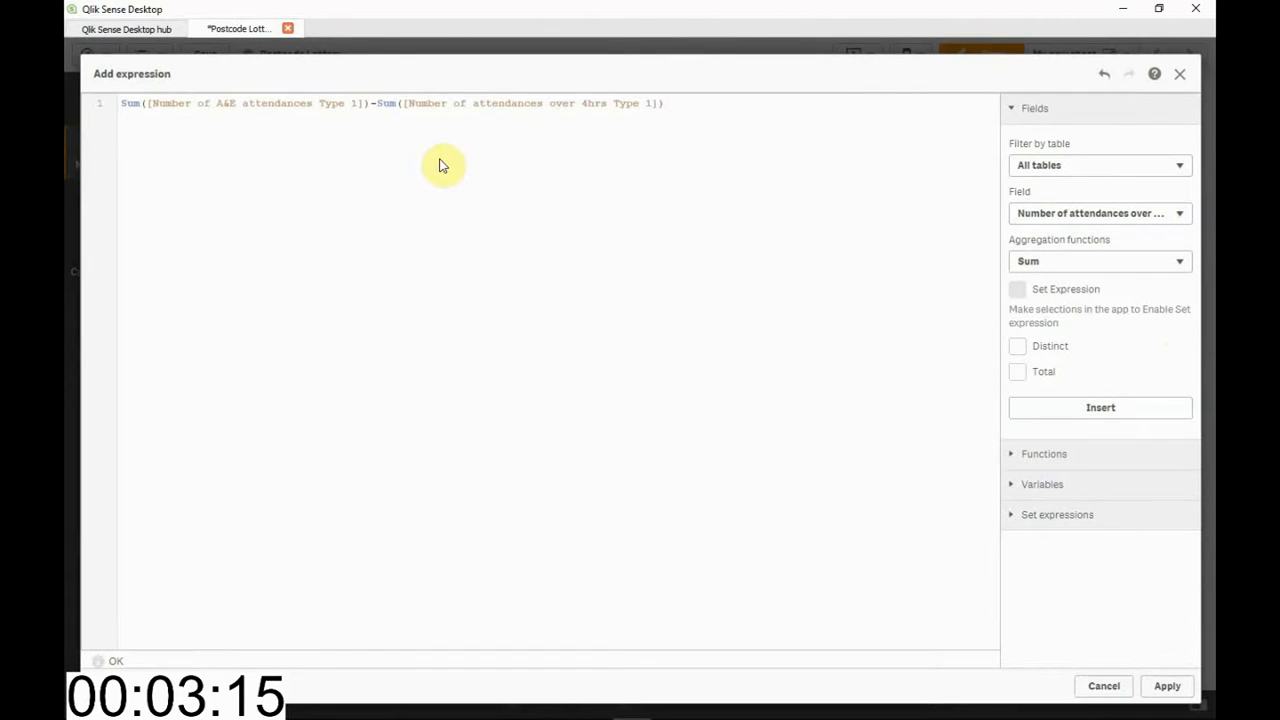
{"action": "type", "text": "("}
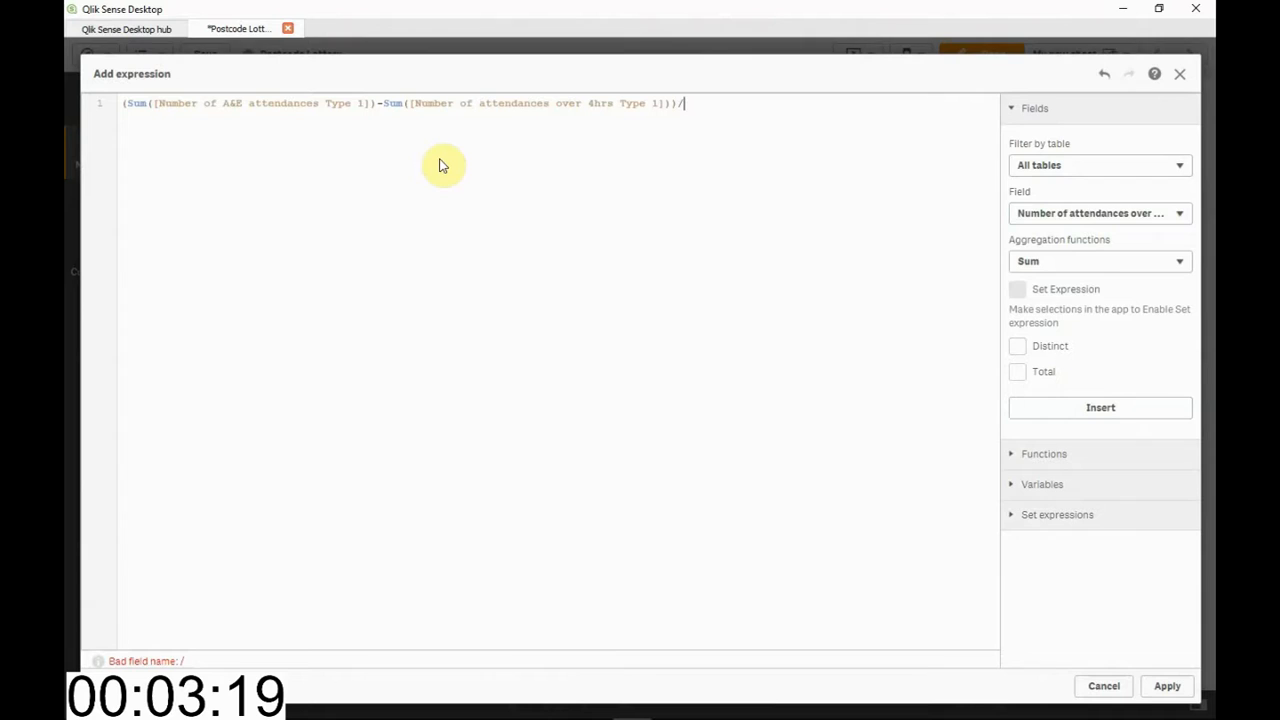
{"action": "left_click", "coordinate": [1095, 218]}
{"action": "left_click", "coordinate": [1102, 330]}
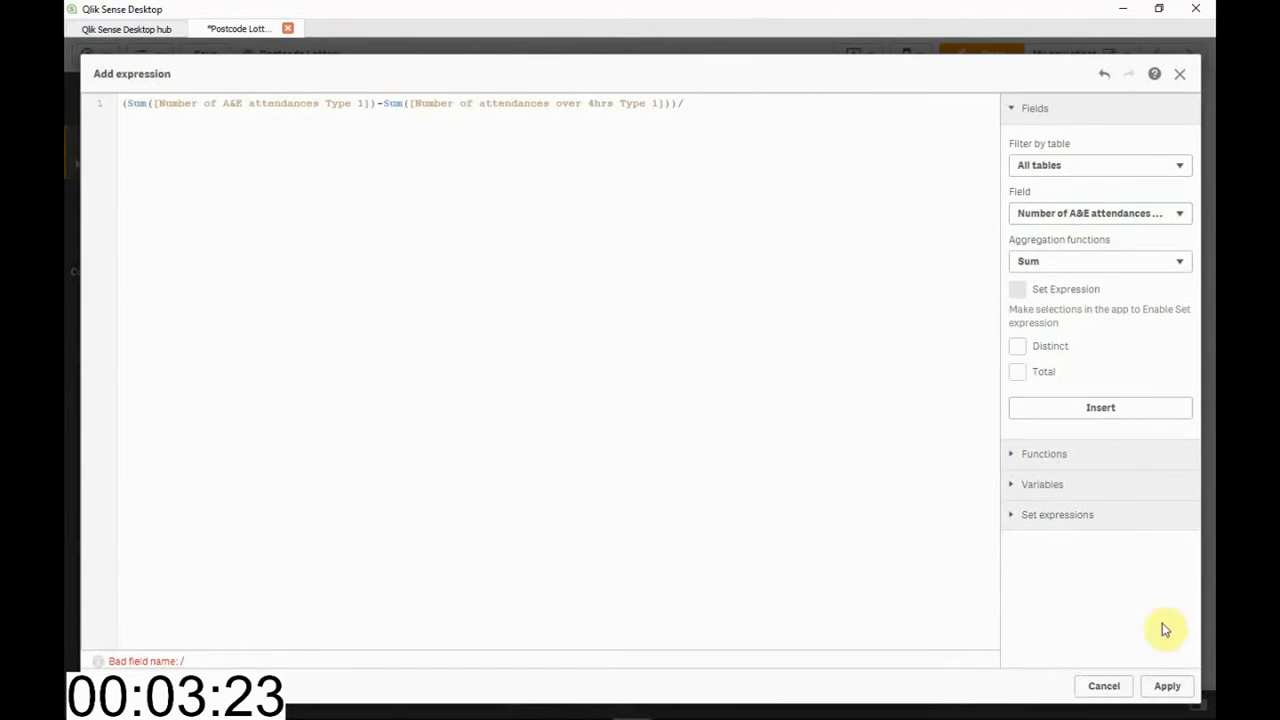
{"action": "left_click", "coordinate": [1162, 410]}
{"action": "left_click", "coordinate": [1166, 686]}
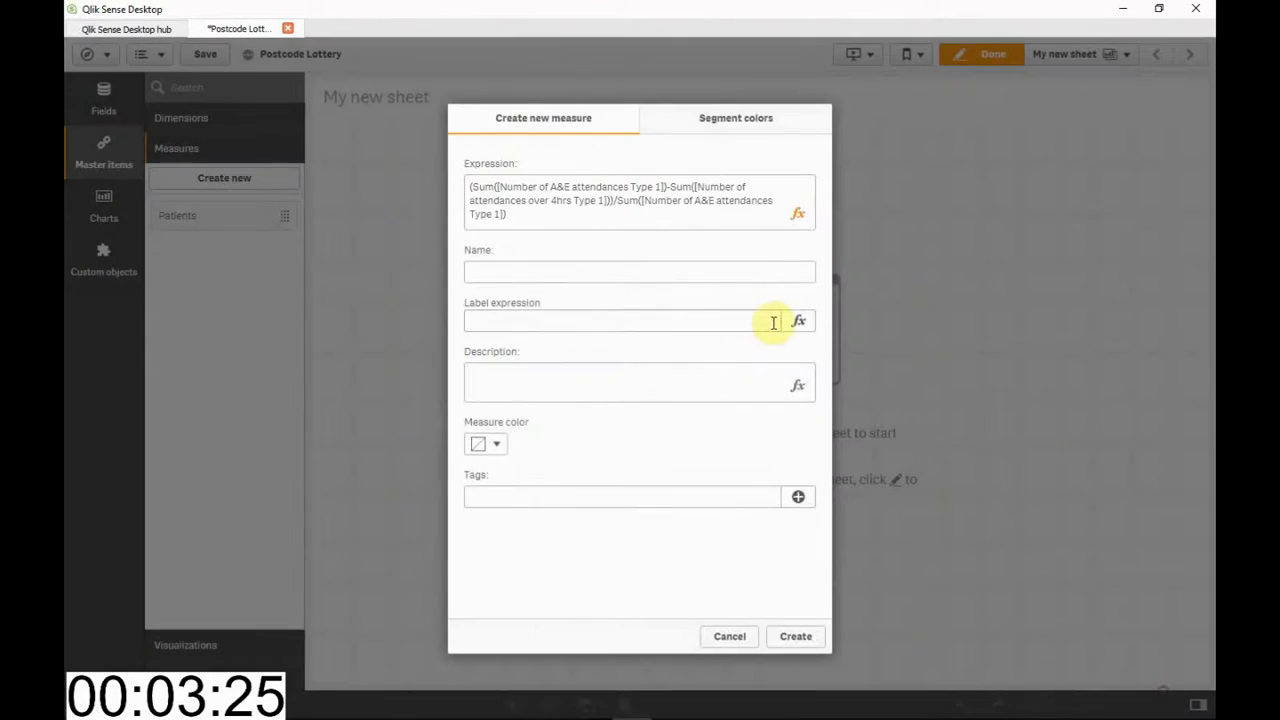
Name the new measure %< 4hrs and create it
{"action": "left_click", "coordinate": [526, 272]}
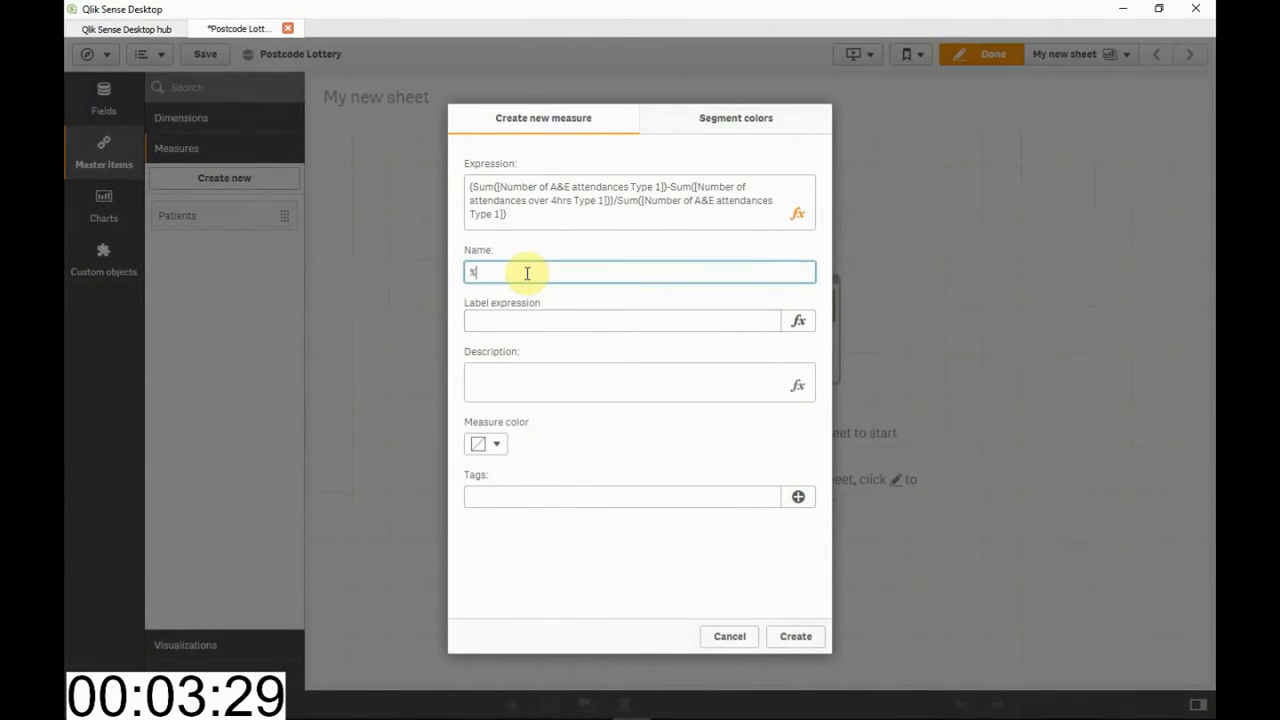
{"action": "type", "text": "%< 4hrs"}
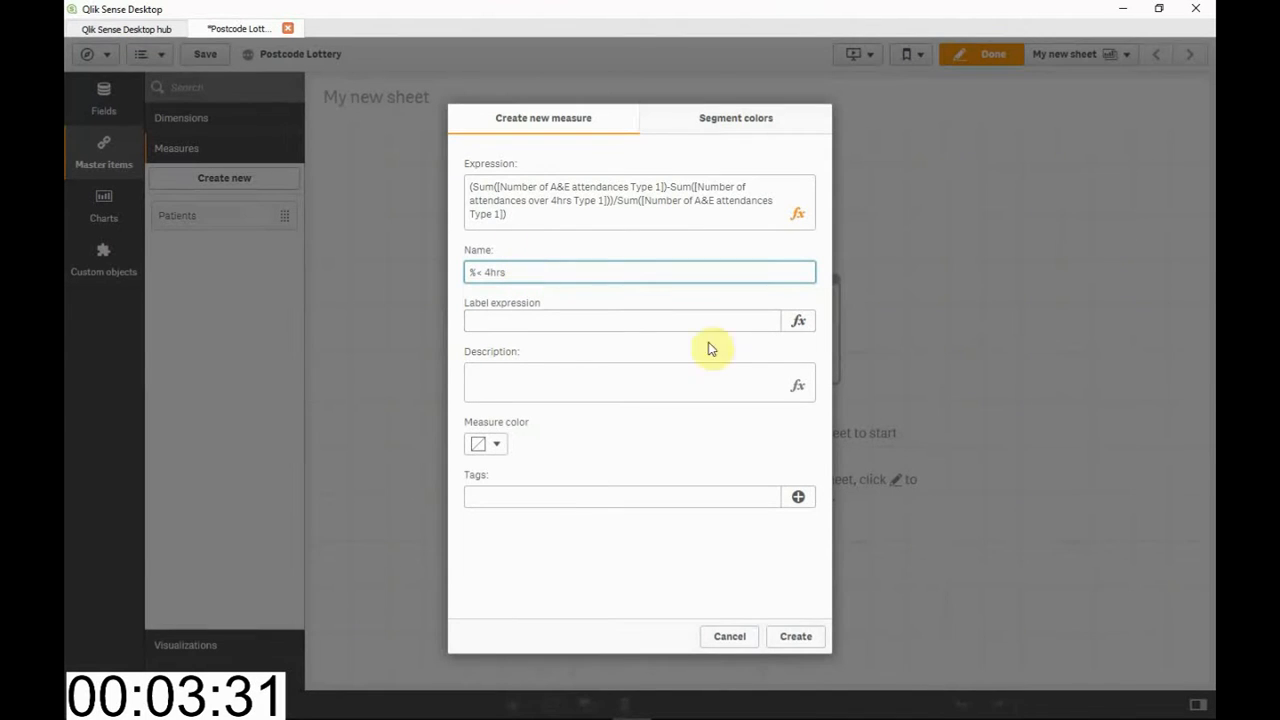
{"action": "left_click", "coordinate": [795, 636]}
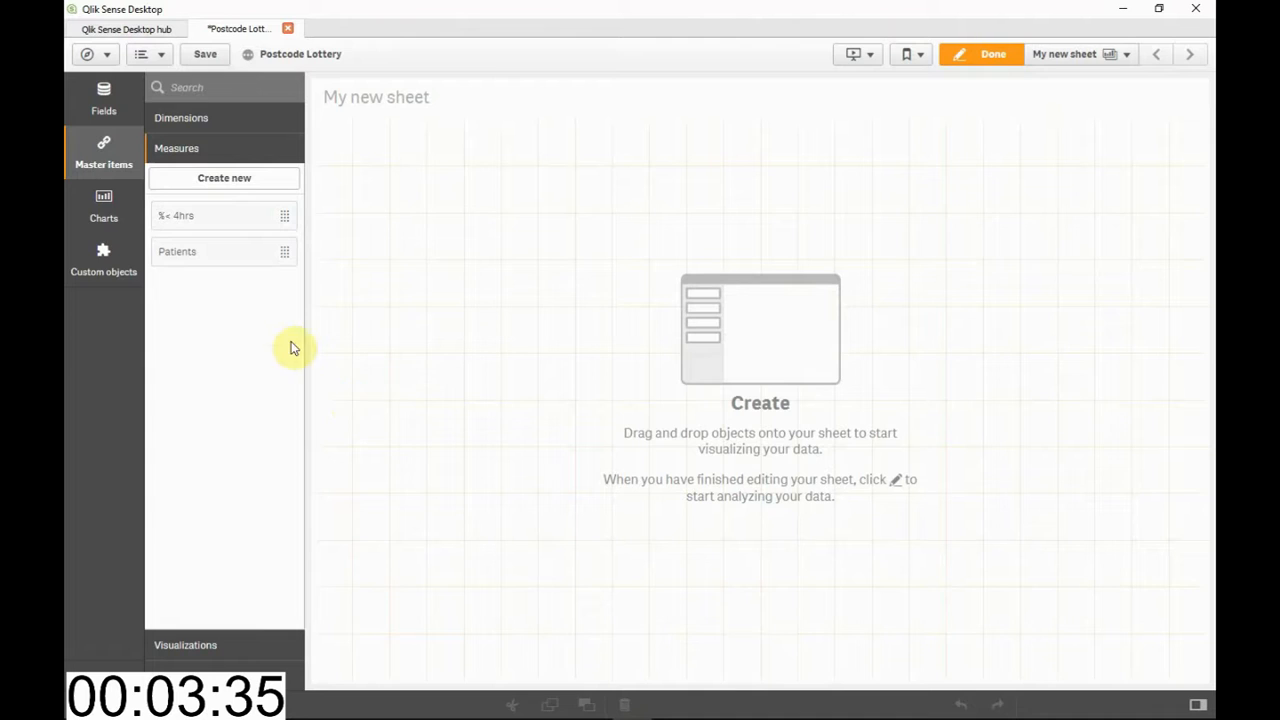
Place a KPI object in the sheet's upper-left area and shrink it to a short block slightly under half the sheet width
{"action": "left_click", "coordinate": [120, 218]}
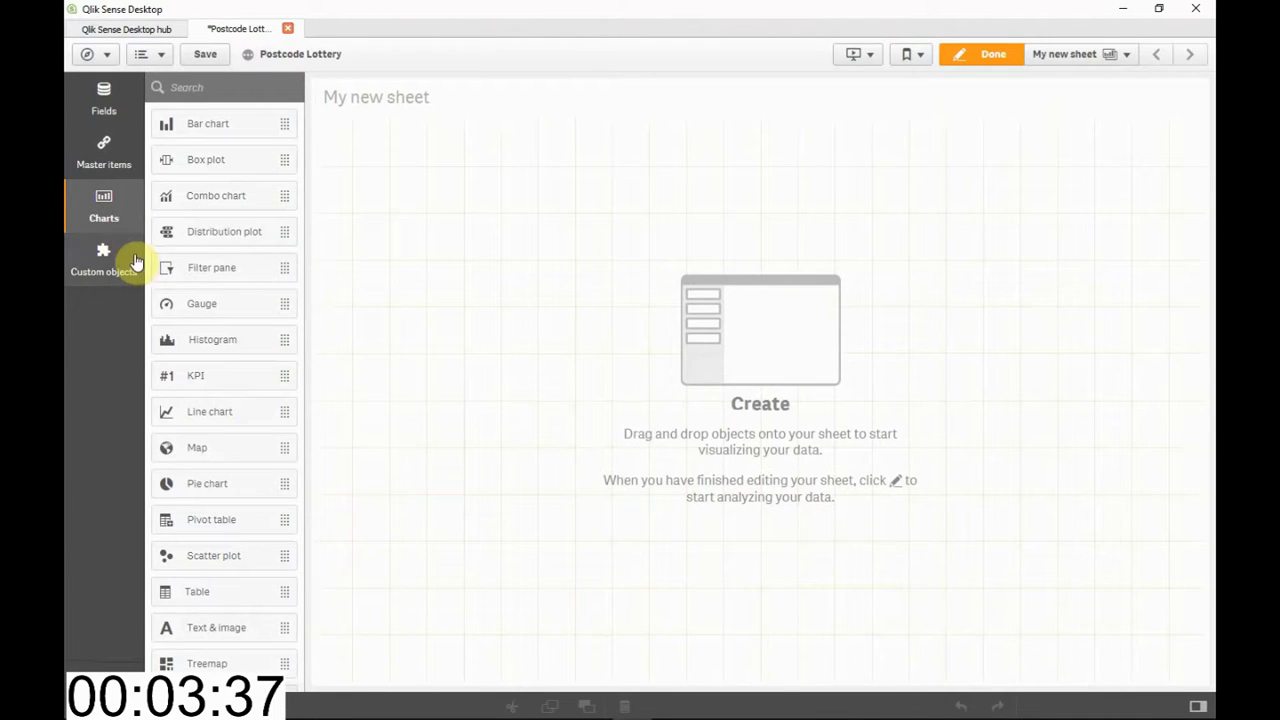
{"action": "left_click_drag", "start_coordinate": [217, 378], "coordinate": [657, 537]}
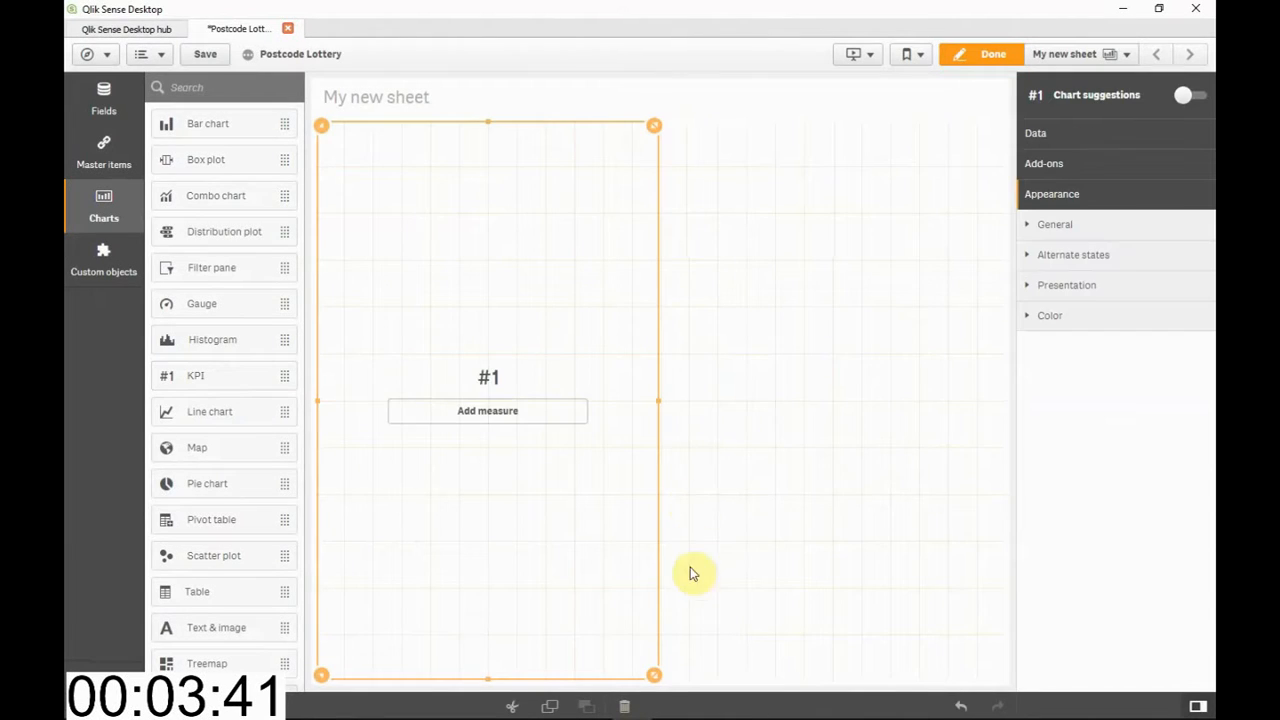
{"action": "left_click_drag", "start_coordinate": [659, 684], "coordinate": [614, 337]}
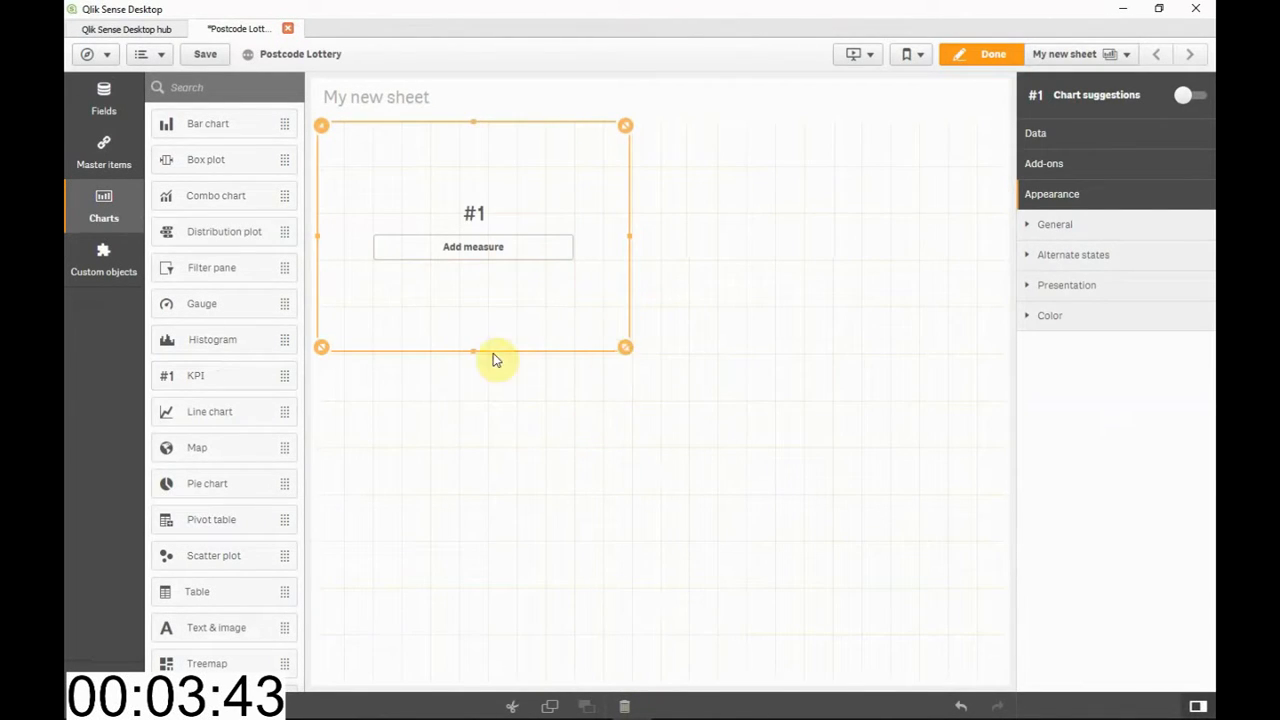
{"action": "left_click_drag", "start_coordinate": [466, 353], "coordinate": [471, 249]}
Add a table below the KPI, matched to the KPI's width, and a map filling the remaining space beside them
{"action": "left_click_drag", "start_coordinate": [229, 591], "coordinate": [426, 410]}
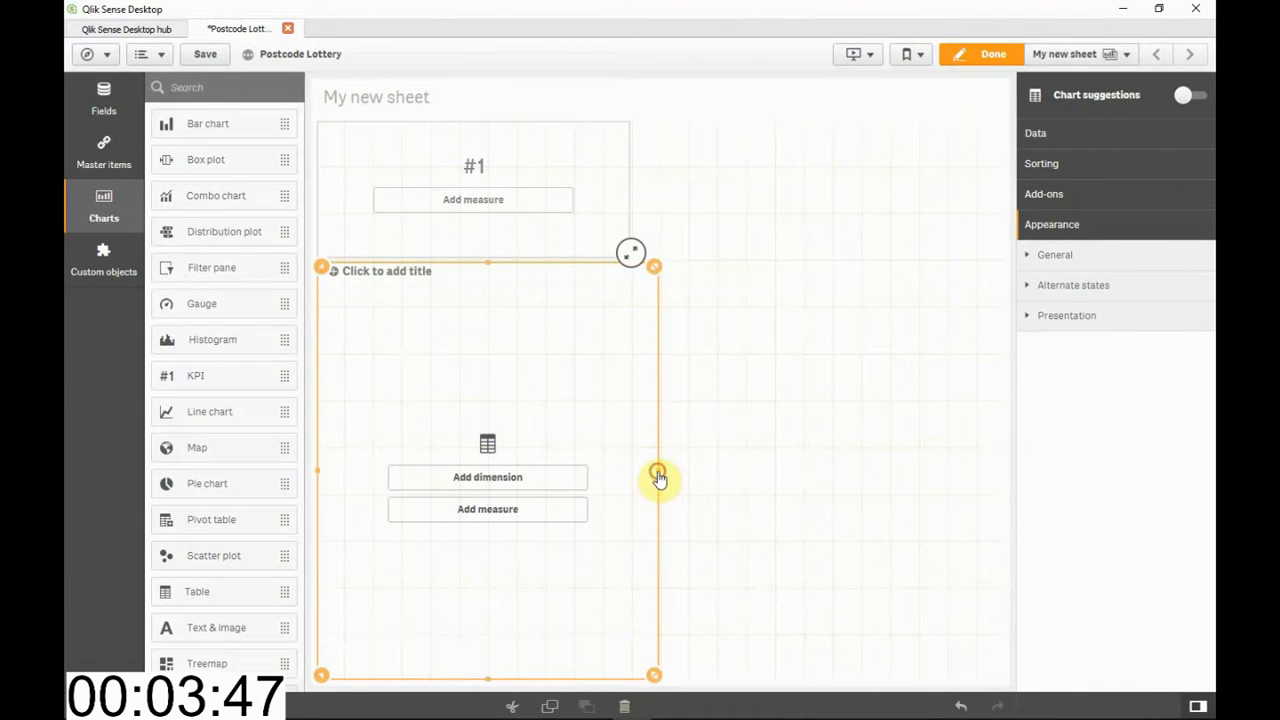
{"action": "left_click_drag", "start_coordinate": [658, 478], "coordinate": [643, 471]}
{"action": "left_click", "coordinate": [214, 456]}
{"action": "left_click_drag", "start_coordinate": [221, 461], "coordinate": [731, 411]}
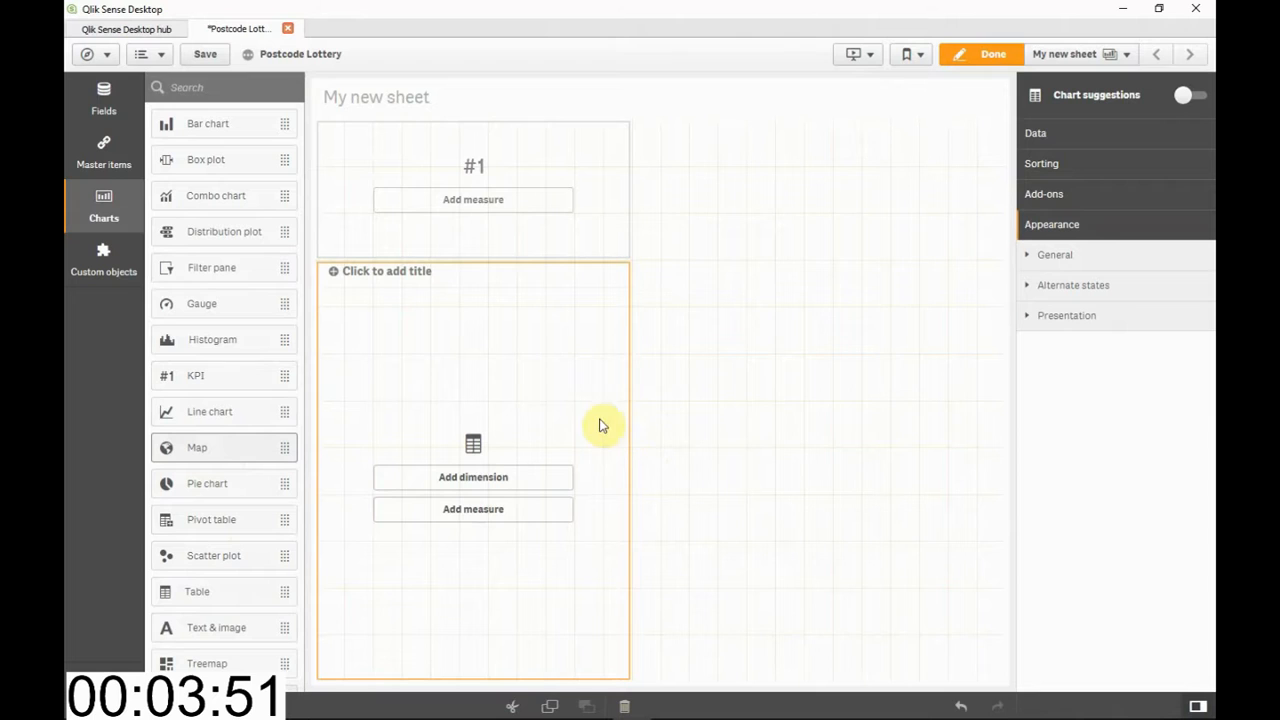
Assign the %< 4hrs master measure to the KPI and add the Org name field as a column of the table
{"action": "left_click", "coordinate": [98, 158]}
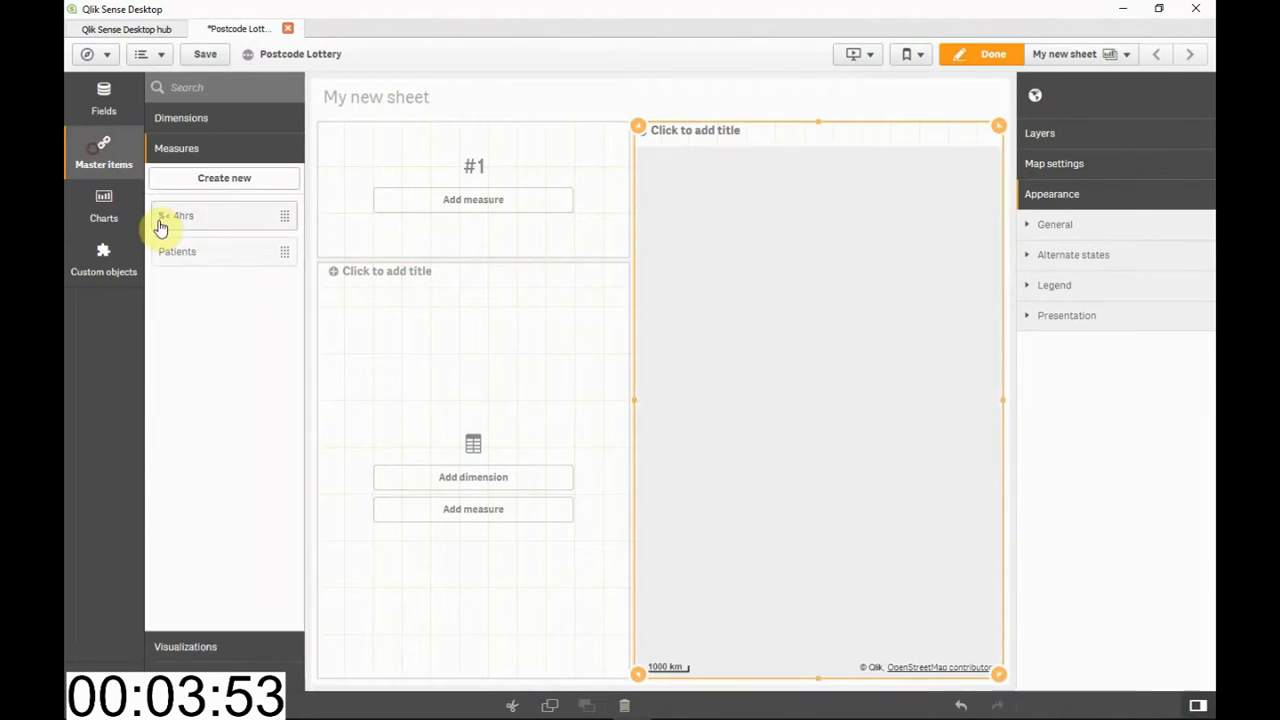
{"action": "left_click_drag", "start_coordinate": [186, 215], "coordinate": [408, 208]}
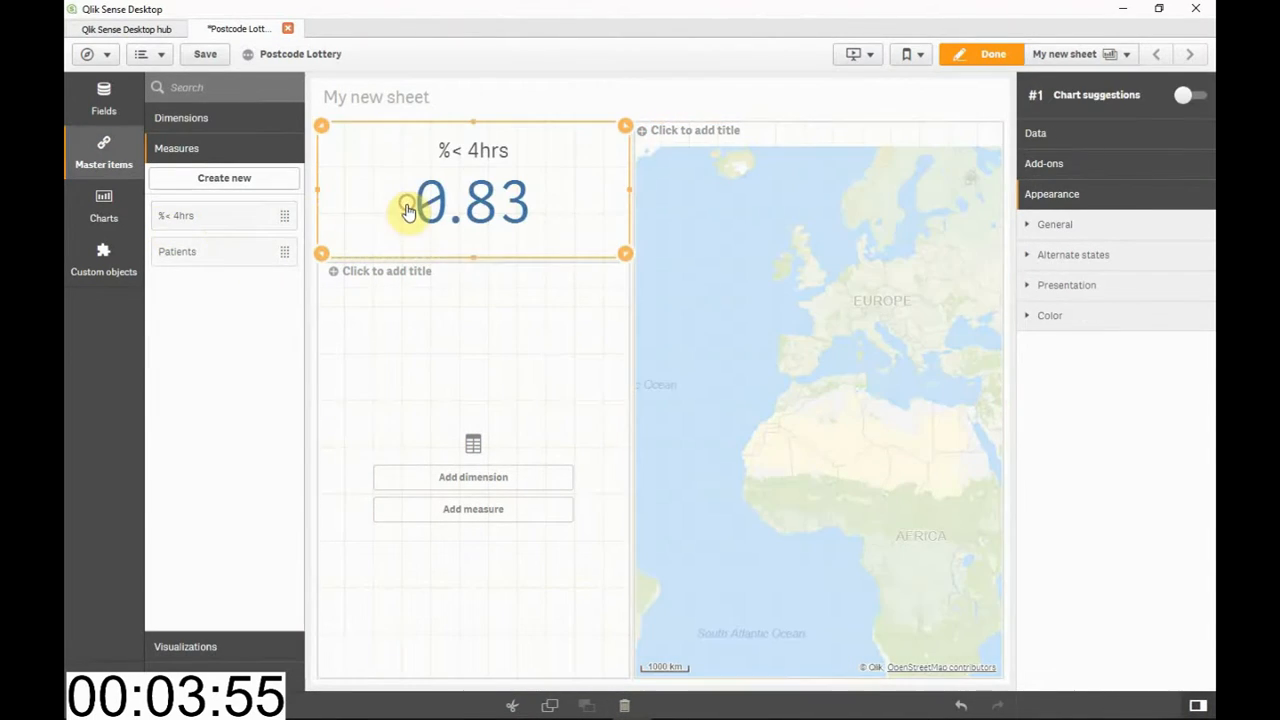
{"action": "left_click", "coordinate": [104, 104]}
{"action": "left_click", "coordinate": [207, 296]}
{"action": "left_click_drag", "start_coordinate": [207, 296], "coordinate": [371, 369]}
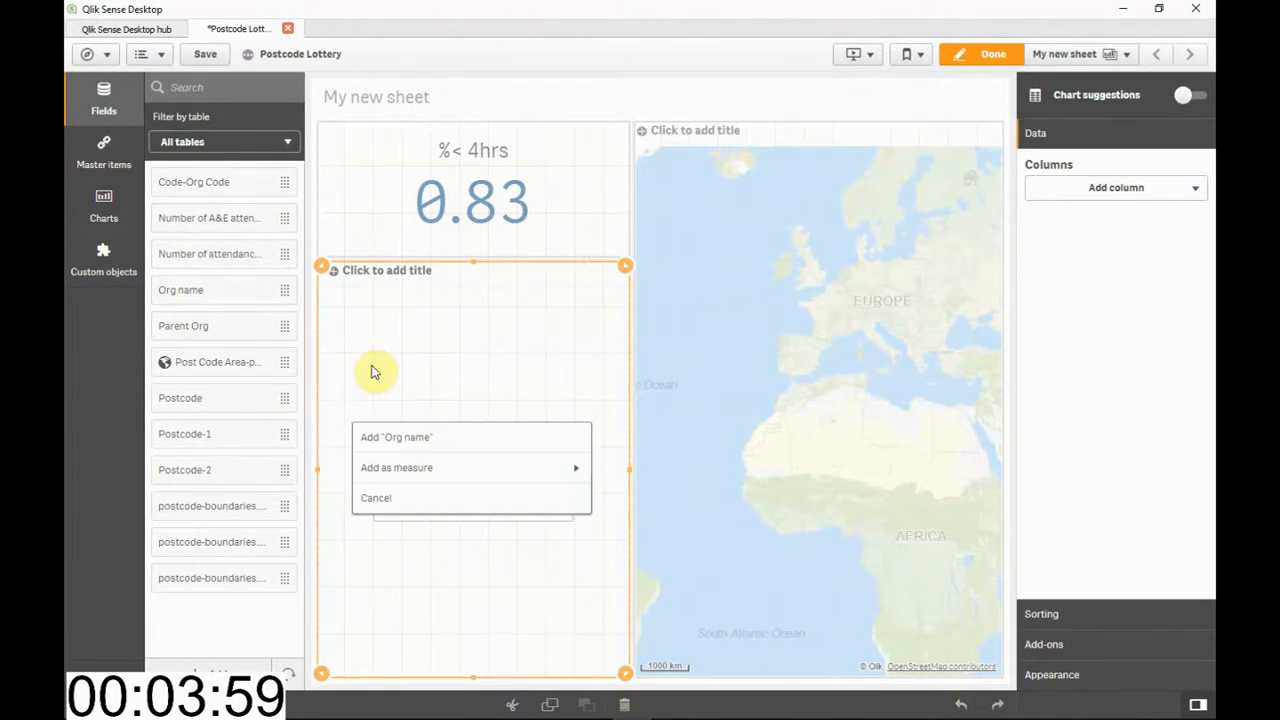
{"action": "left_click", "coordinate": [405, 441]}
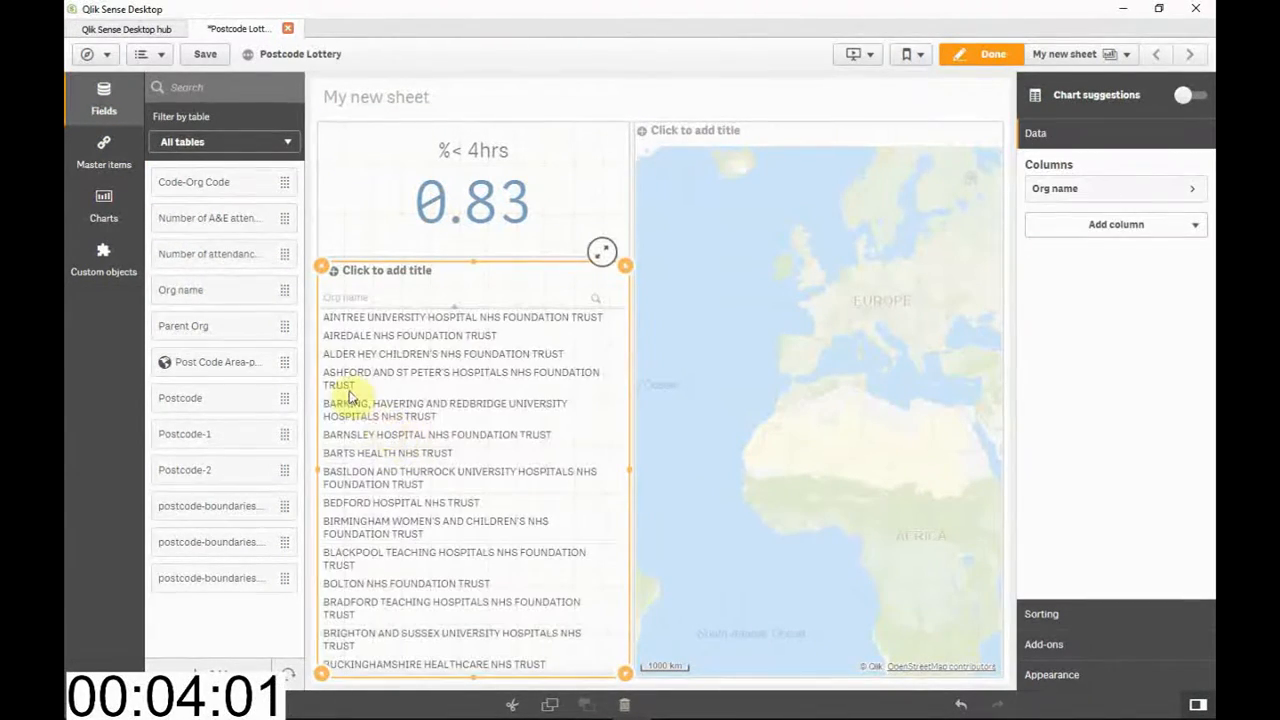
Add the master measures Patients and %< 4hrs as further columns of the table
{"action": "left_click", "coordinate": [104, 163]}
{"action": "left_click_drag", "start_coordinate": [206, 249], "coordinate": [352, 320]}
{"action": "left_click_drag", "start_coordinate": [175, 216], "coordinate": [413, 340]}
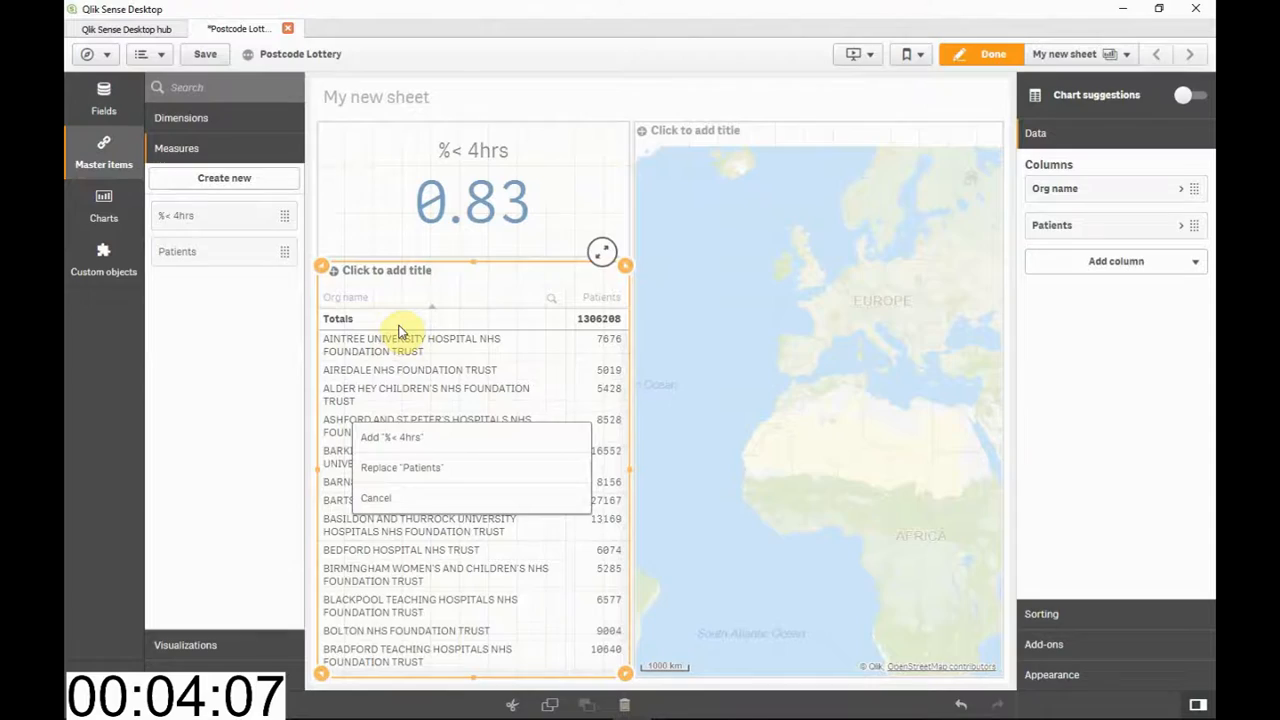
{"action": "left_click", "coordinate": [438, 440]}
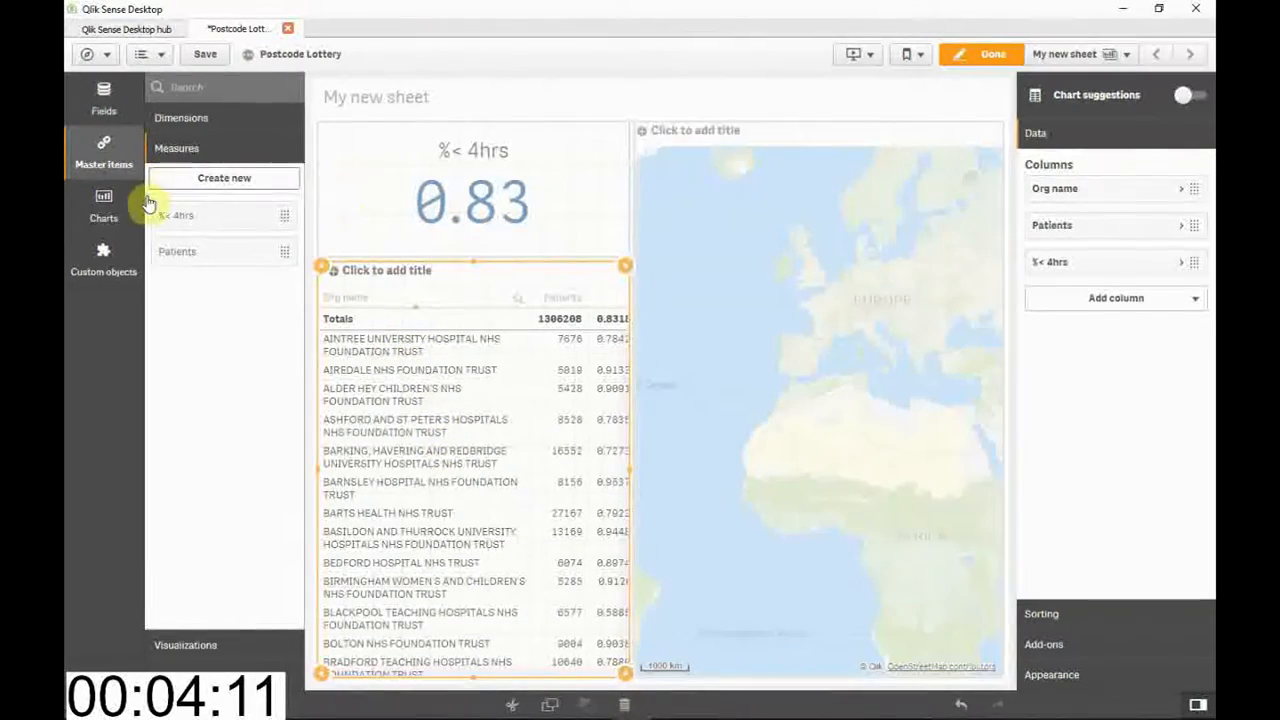
Add the postcode-boundaries.Area field to the map as an area layer
{"action": "left_click", "coordinate": [105, 103]}
{"action": "left_click_drag", "start_coordinate": [215, 506], "coordinate": [737, 474]}
{"action": "left_click", "coordinate": [771, 382]}
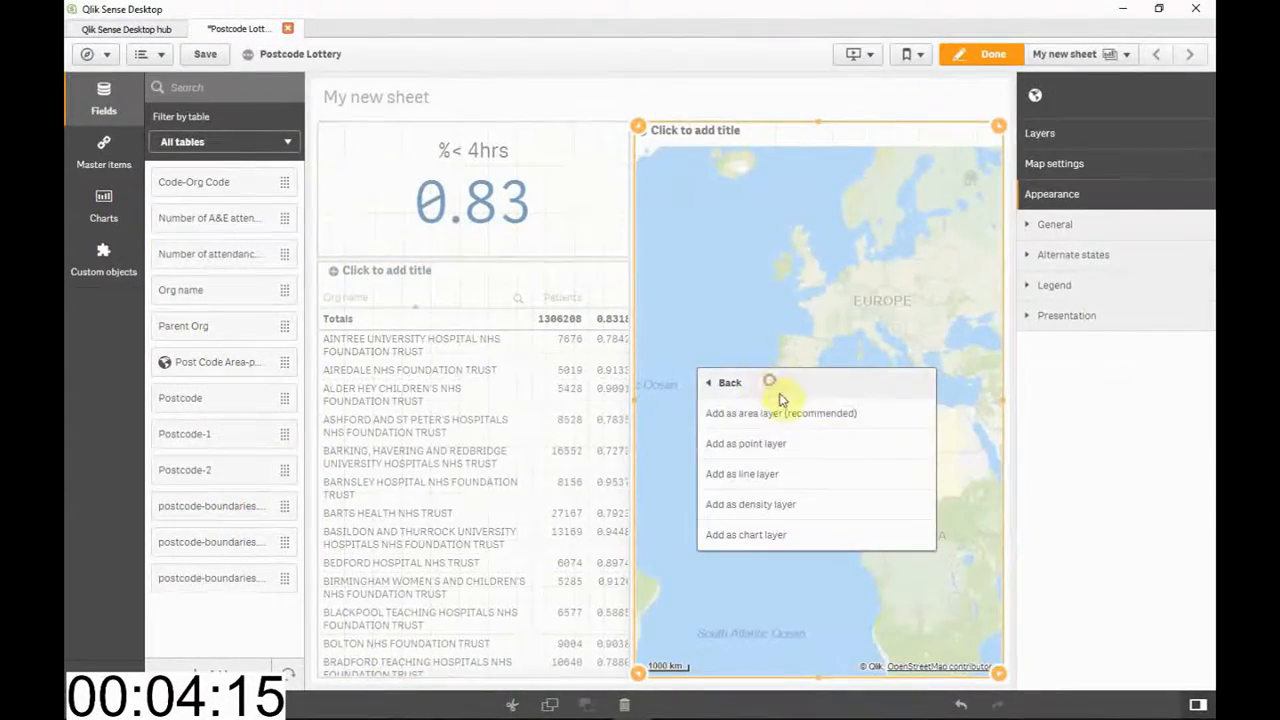
{"action": "left_click", "coordinate": [777, 418]}
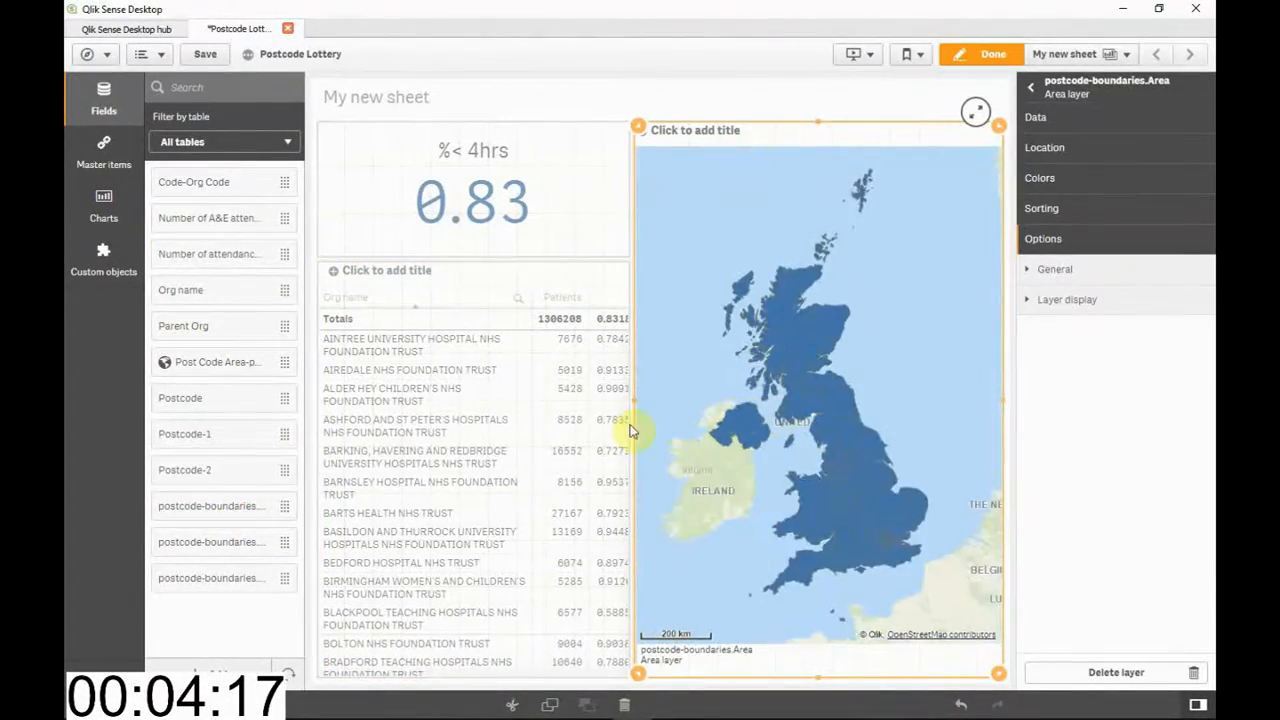
Color the map's postcode area layer by the %< 4hrs master measure
{"action": "left_click", "coordinate": [110, 153]}
{"action": "left_click_drag", "start_coordinate": [210, 225], "coordinate": [717, 340]}
{"action": "left_click", "coordinate": [807, 383]}
{"action": "left_click", "coordinate": [803, 413]}
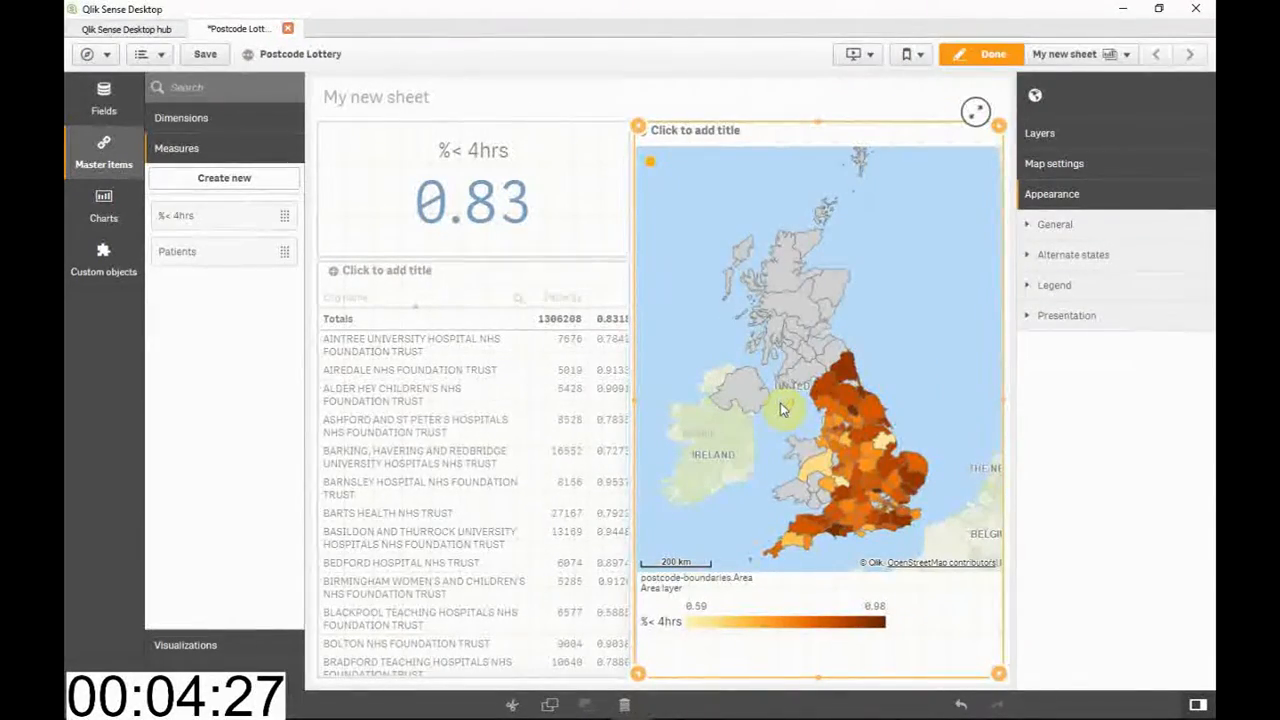
Set the map area layer's color scheme to Diverging classes with reversed colors
{"action": "left_click", "coordinate": [1043, 128]}
{"action": "left_click", "coordinate": [1045, 164]}
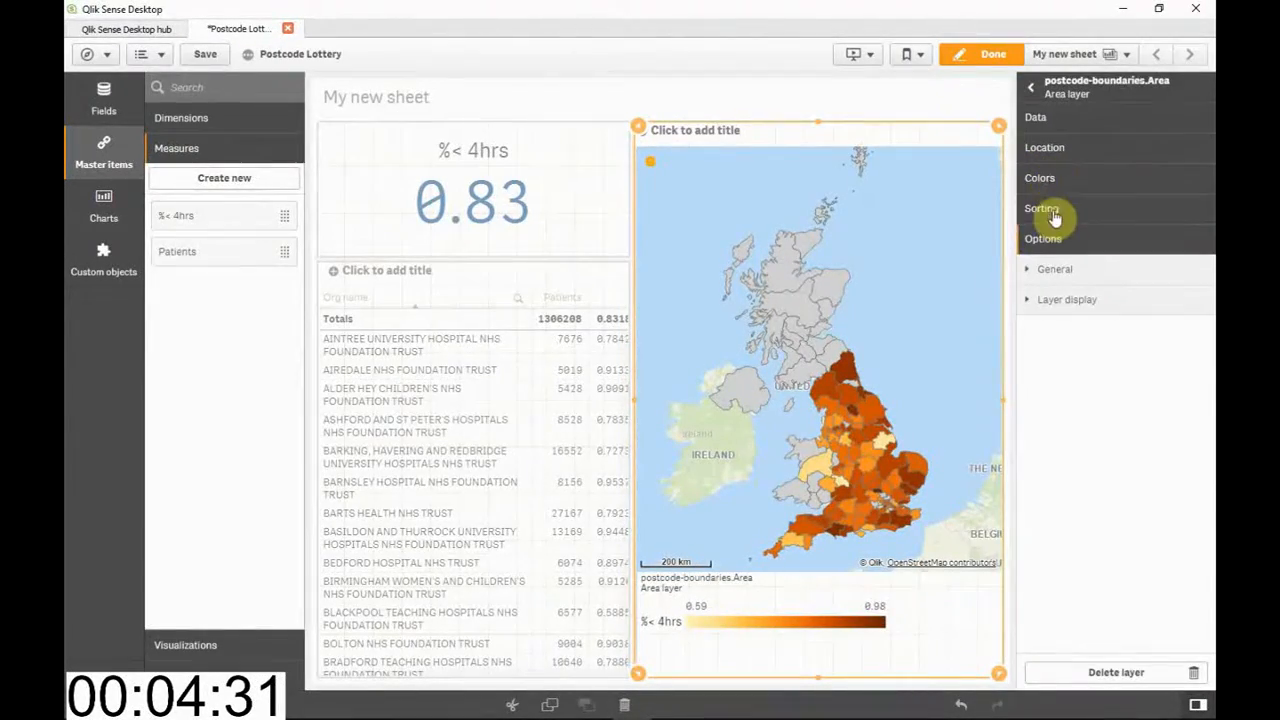
{"action": "left_click", "coordinate": [1050, 184]}
{"action": "scroll", "coordinate": [1088, 358], "scroll_direction": "down", "scroll_amount": 1}
{"action": "left_click", "coordinate": [1072, 492]}
{"action": "left_click", "coordinate": [1034, 538]}
{"action": "scroll", "coordinate": [1070, 534], "scroll_direction": "down", "scroll_amount": 3}
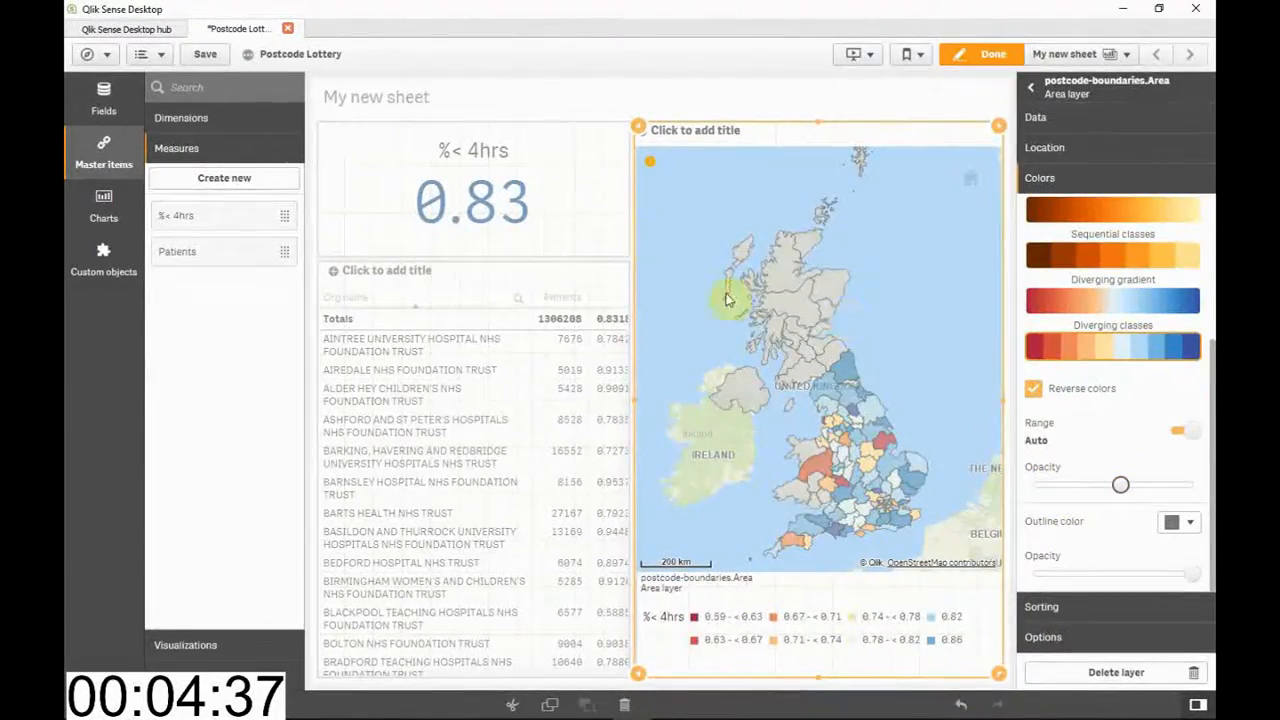
Format the KPI's %< 4hrs measure as Number with the simple 12% format
{"action": "left_click", "coordinate": [561, 206]}
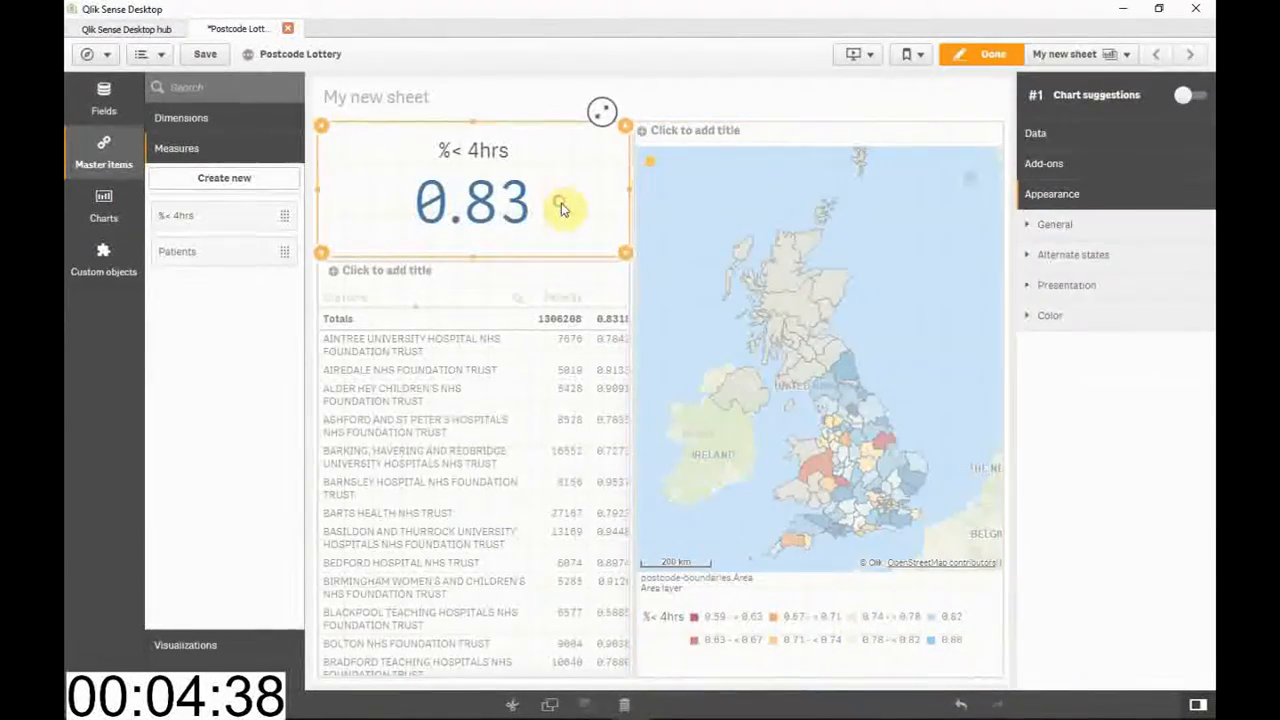
{"action": "left_click", "coordinate": [1036, 140]}
{"action": "left_click", "coordinate": [1088, 310]}
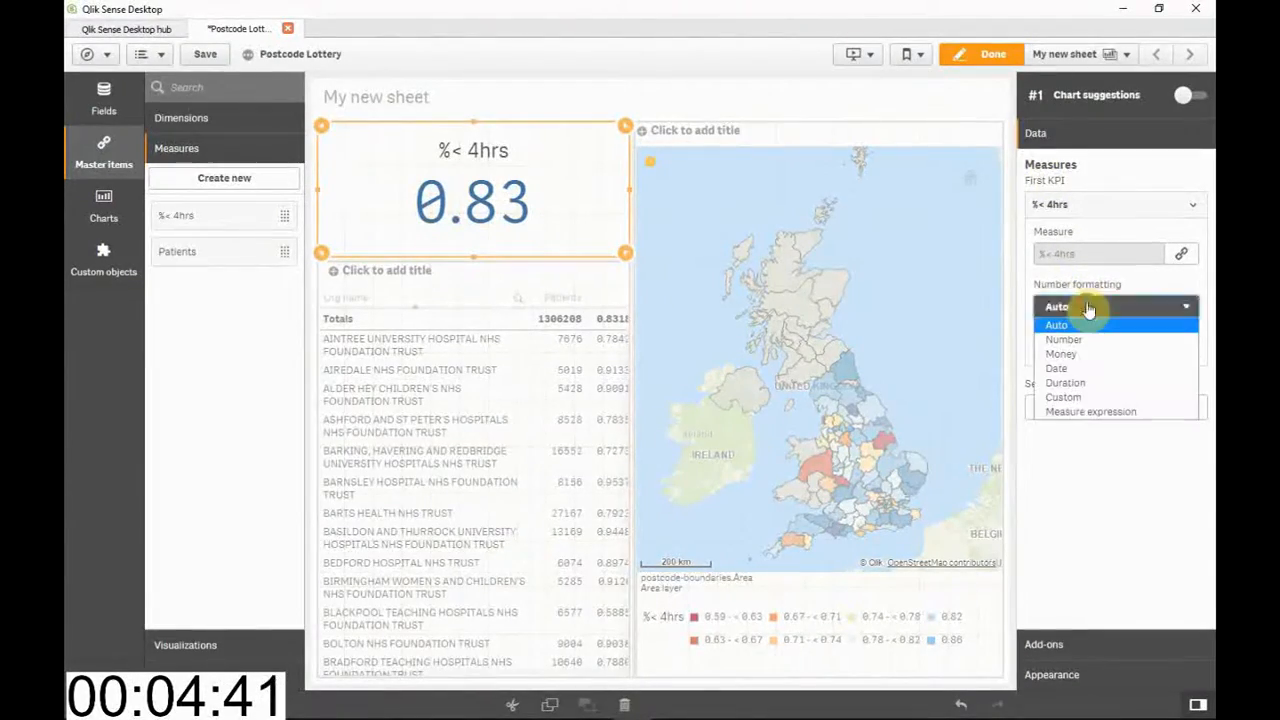
{"action": "left_click", "coordinate": [1062, 337]}
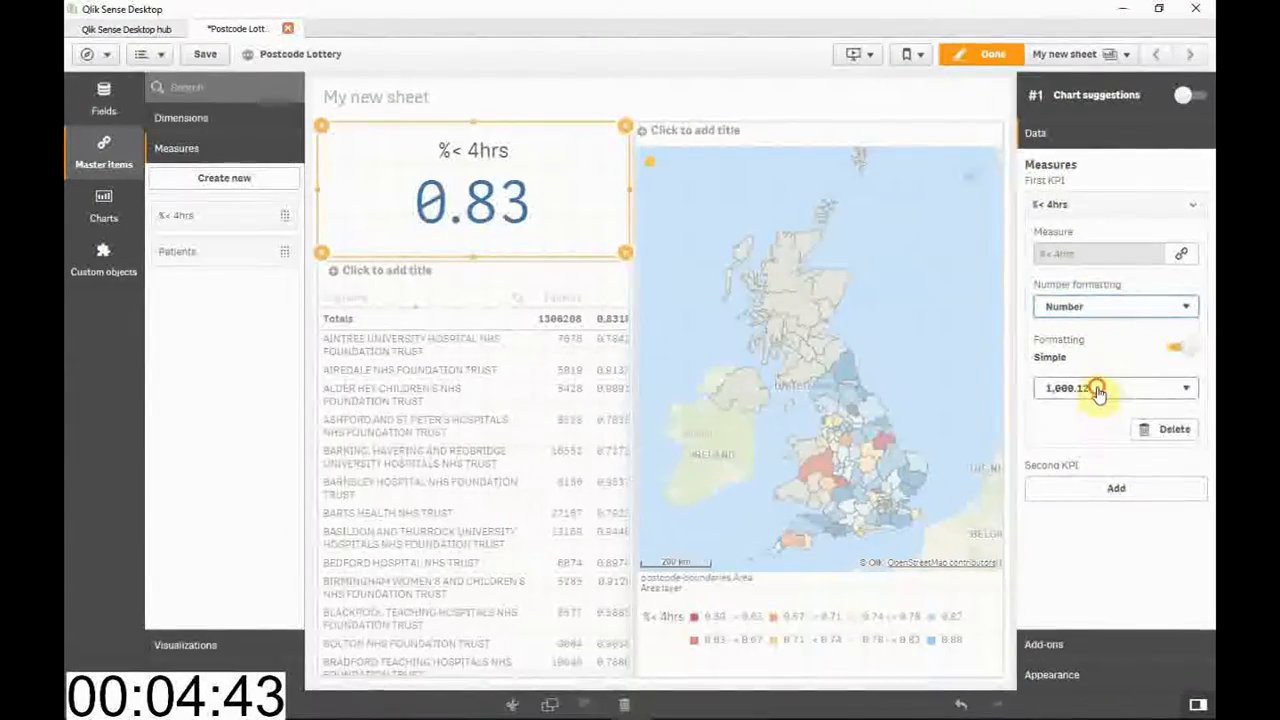
{"action": "left_click", "coordinate": [1090, 393]}
{"action": "left_click", "coordinate": [1082, 455]}
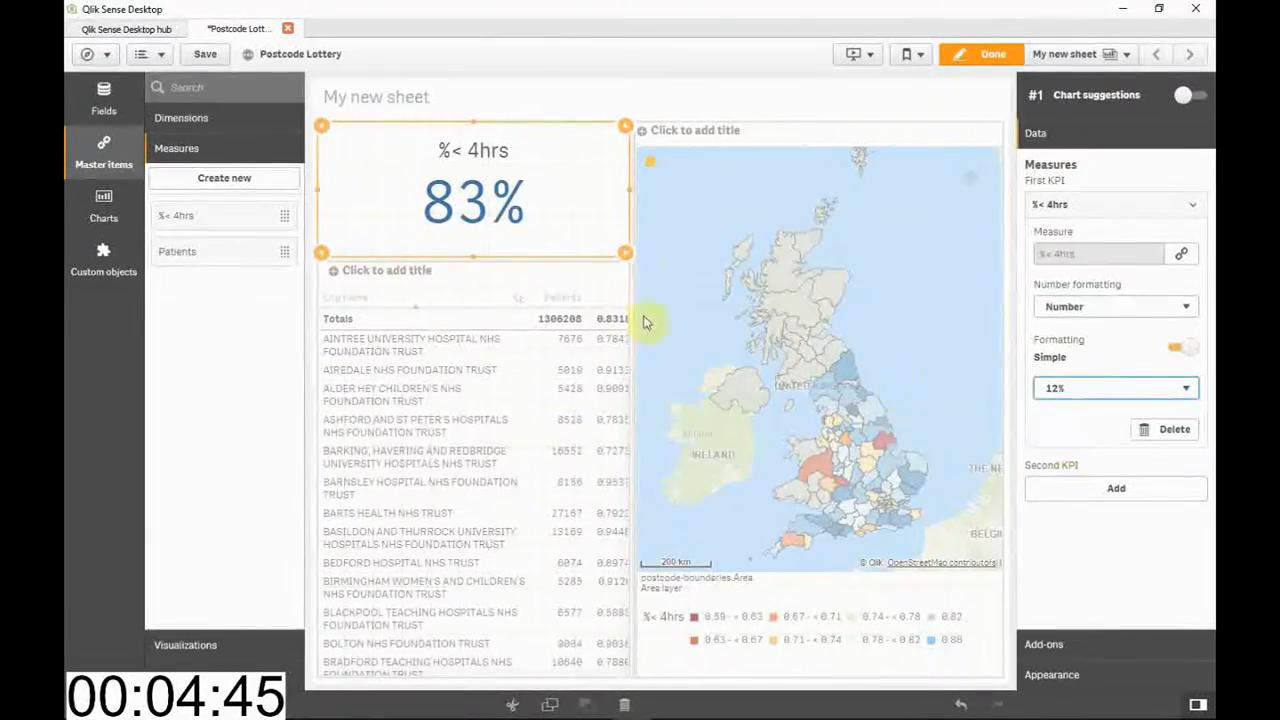
Format the table's %< 4hrs column as Number with the simple 12% format, and finish editing the sheet
{"action": "left_click", "coordinate": [600, 262]}
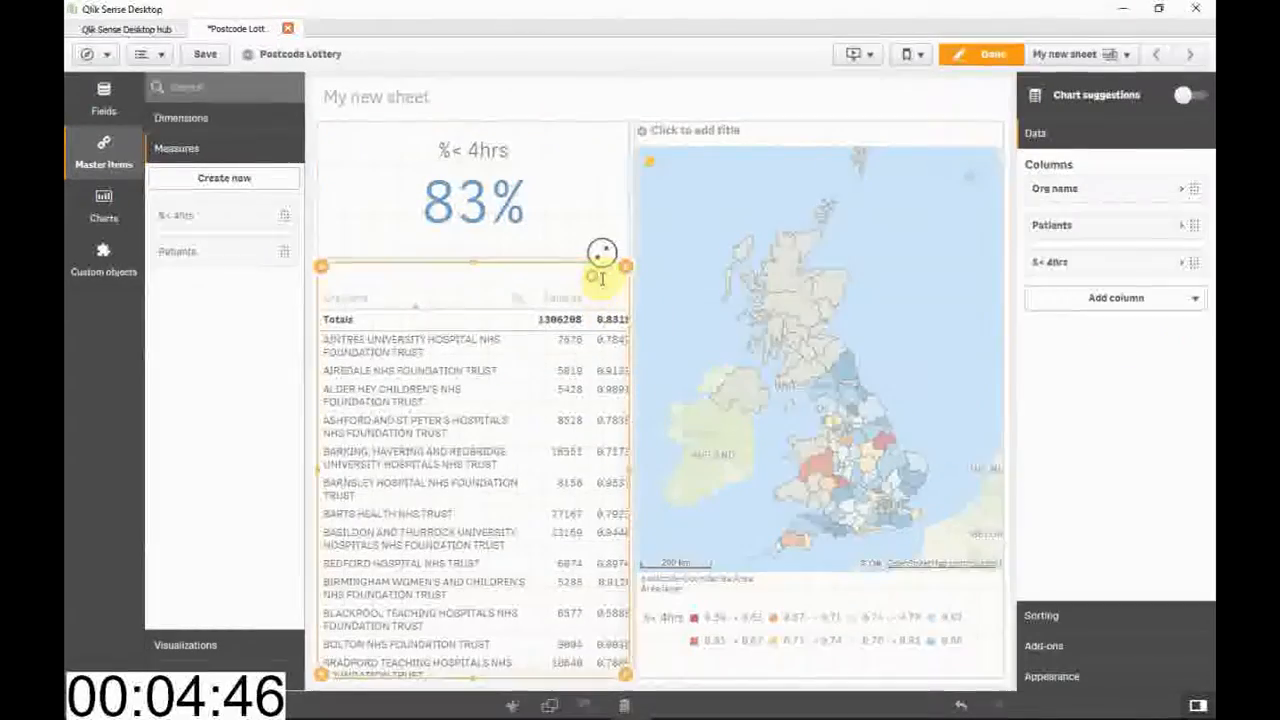
{"action": "left_click", "coordinate": [1097, 268]}
{"action": "left_click", "coordinate": [1091, 373]}
{"action": "left_click", "coordinate": [1085, 395]}
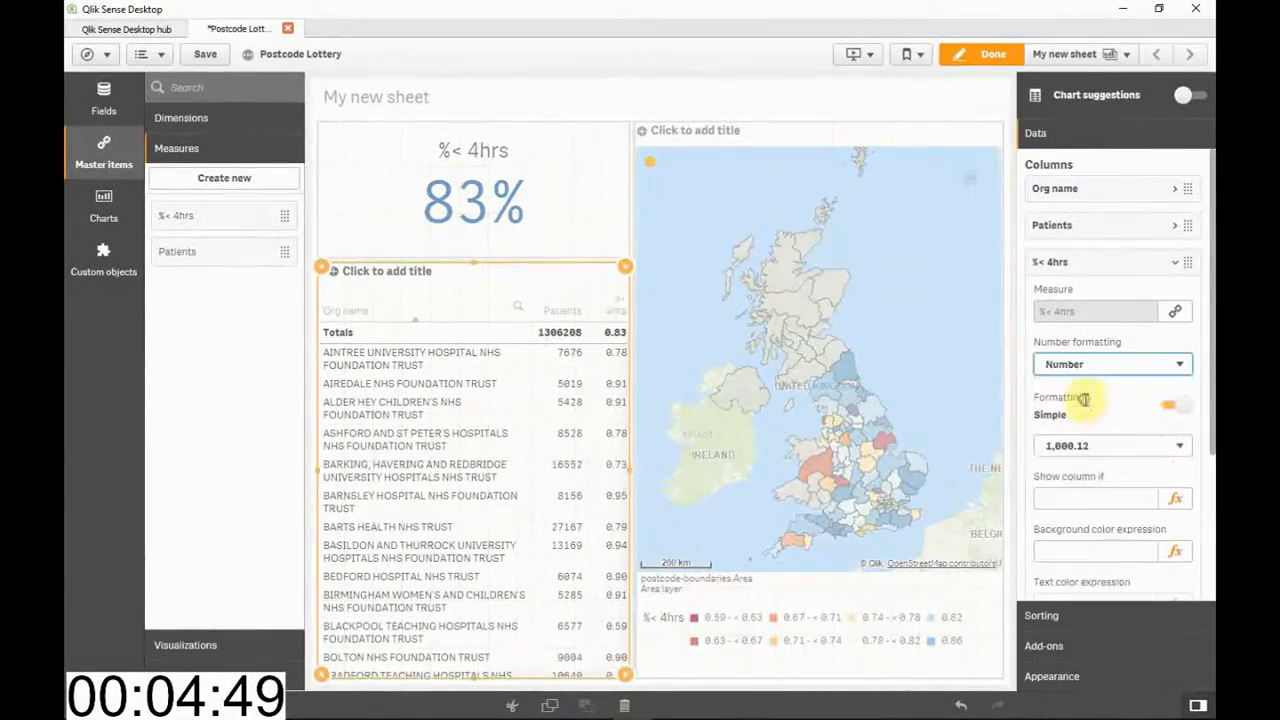
{"action": "left_click", "coordinate": [1082, 446]}
{"action": "left_click", "coordinate": [1062, 507]}
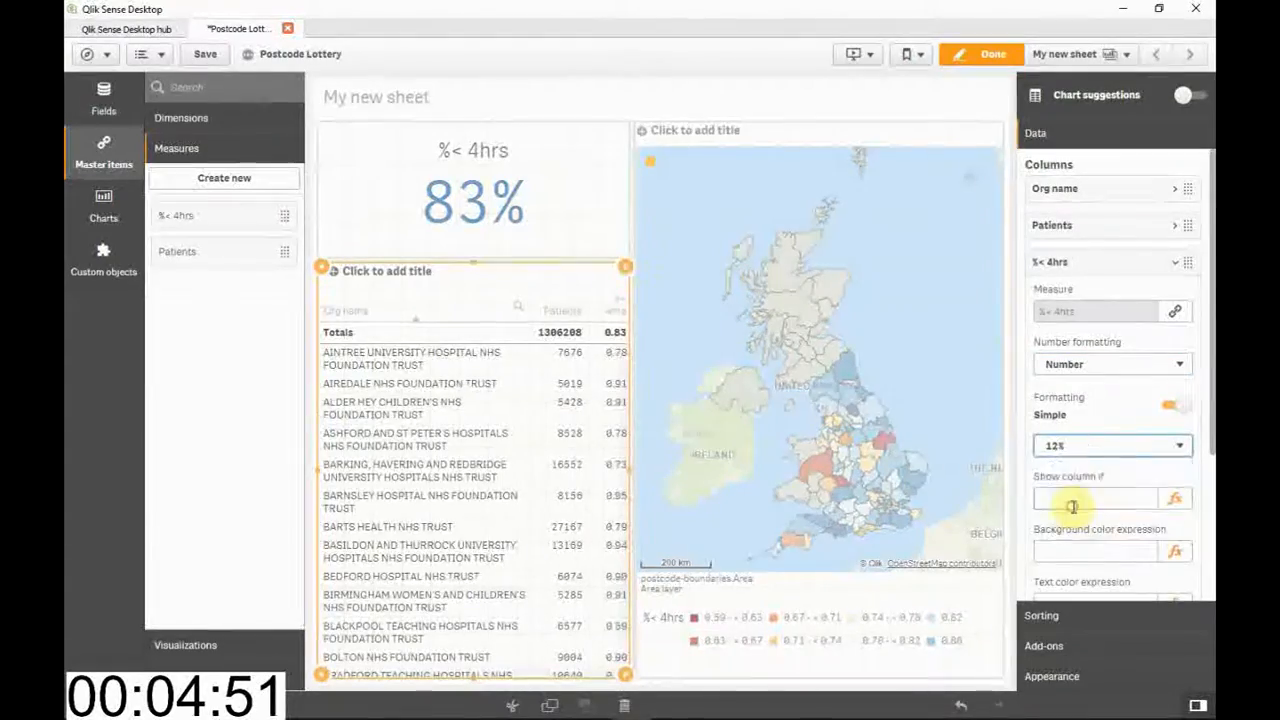
{"action": "left_click", "coordinate": [990, 56]}
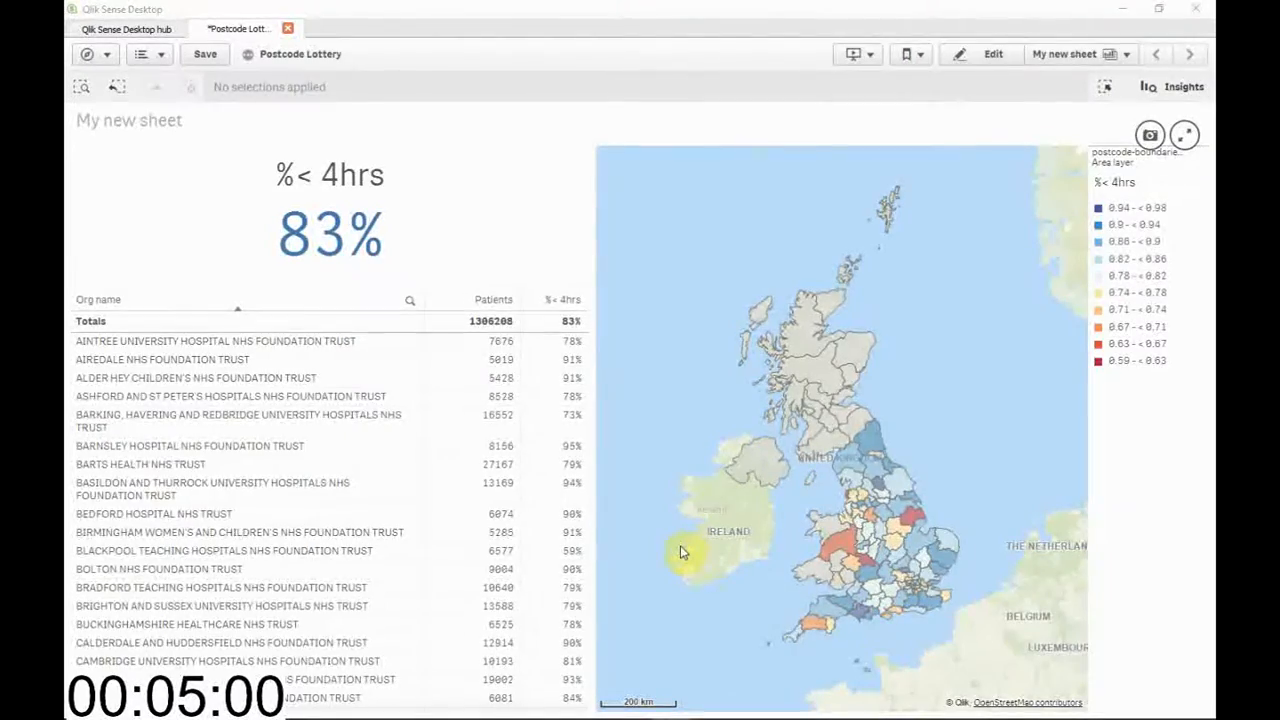
Sort the table ascending by %< 4hrs to filter the sheet to the ten lowest-performing trusts, and clear the Org name selection
{"action": "left_click", "coordinate": [548, 304]}
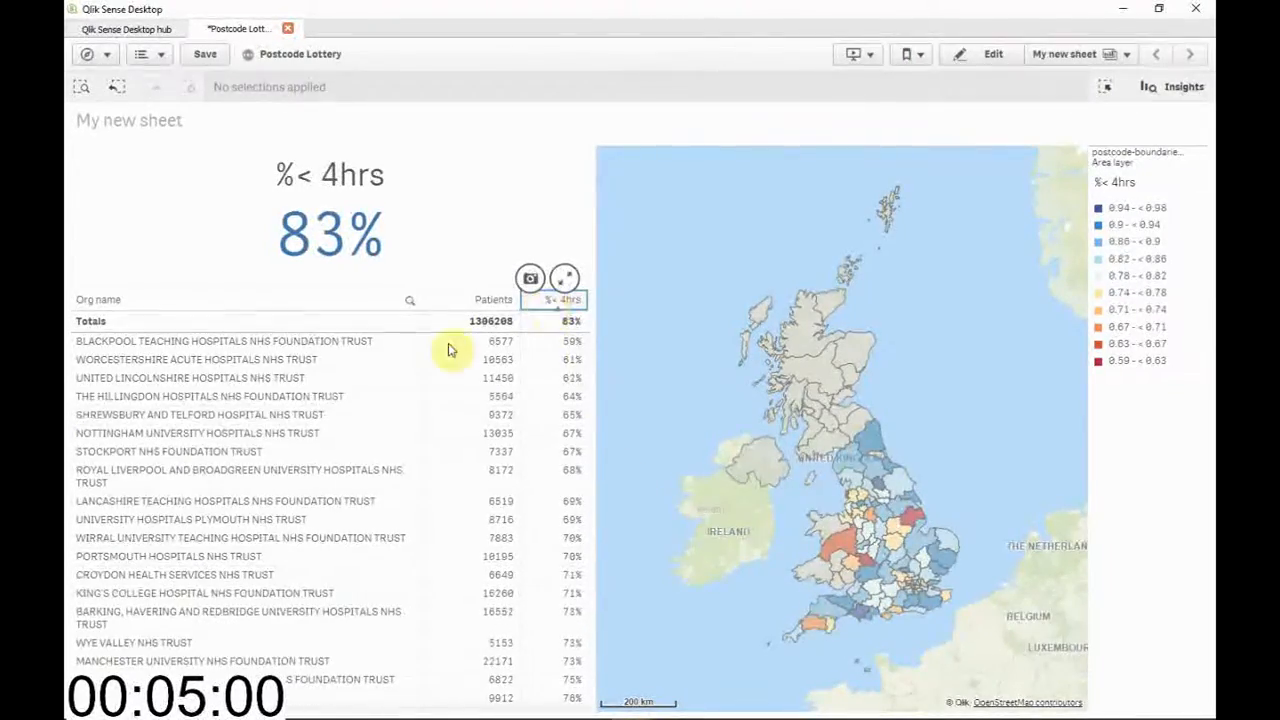
{"action": "left_click_drag", "start_coordinate": [207, 345], "coordinate": [184, 519]}
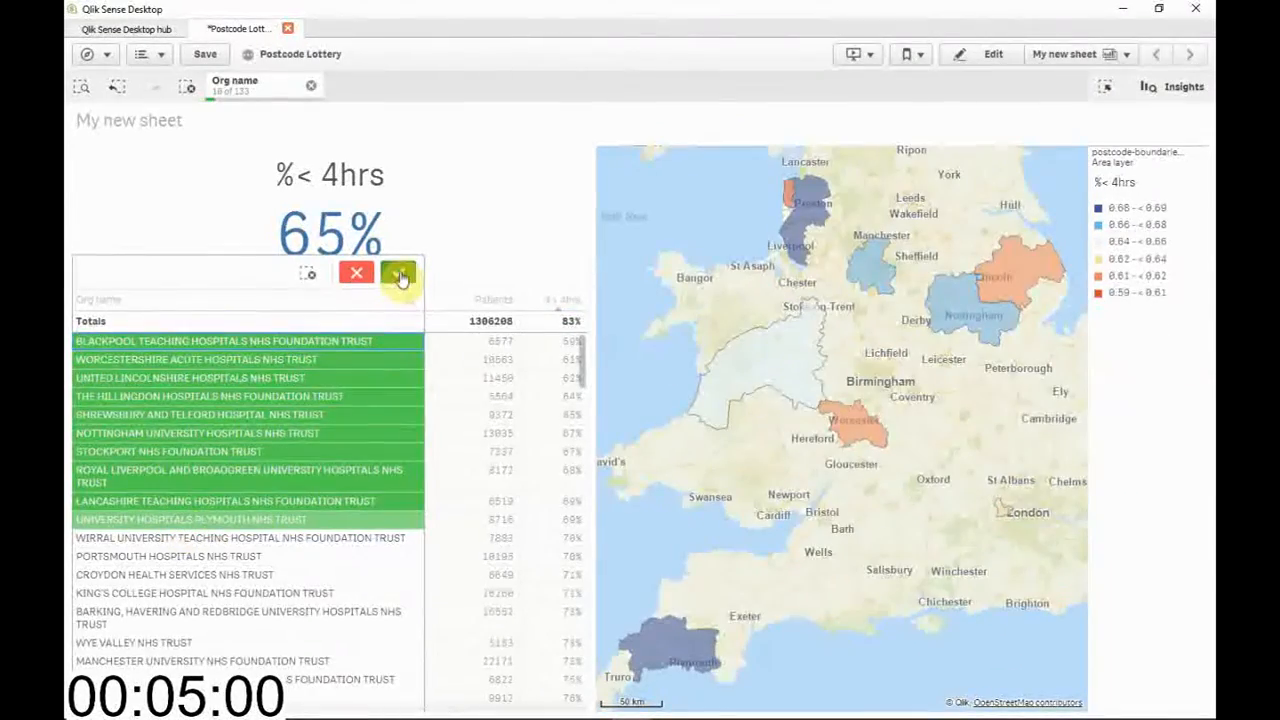
{"action": "left_click", "coordinate": [398, 272]}
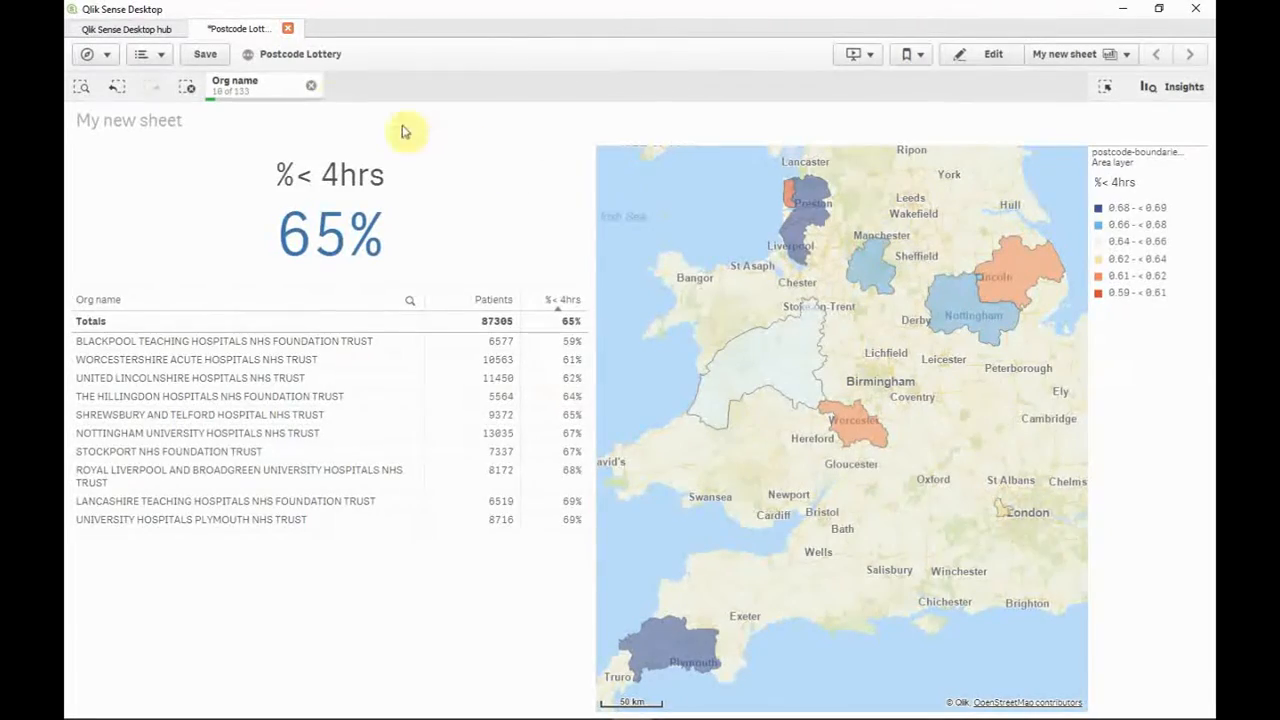
{"action": "left_click", "coordinate": [311, 86]}
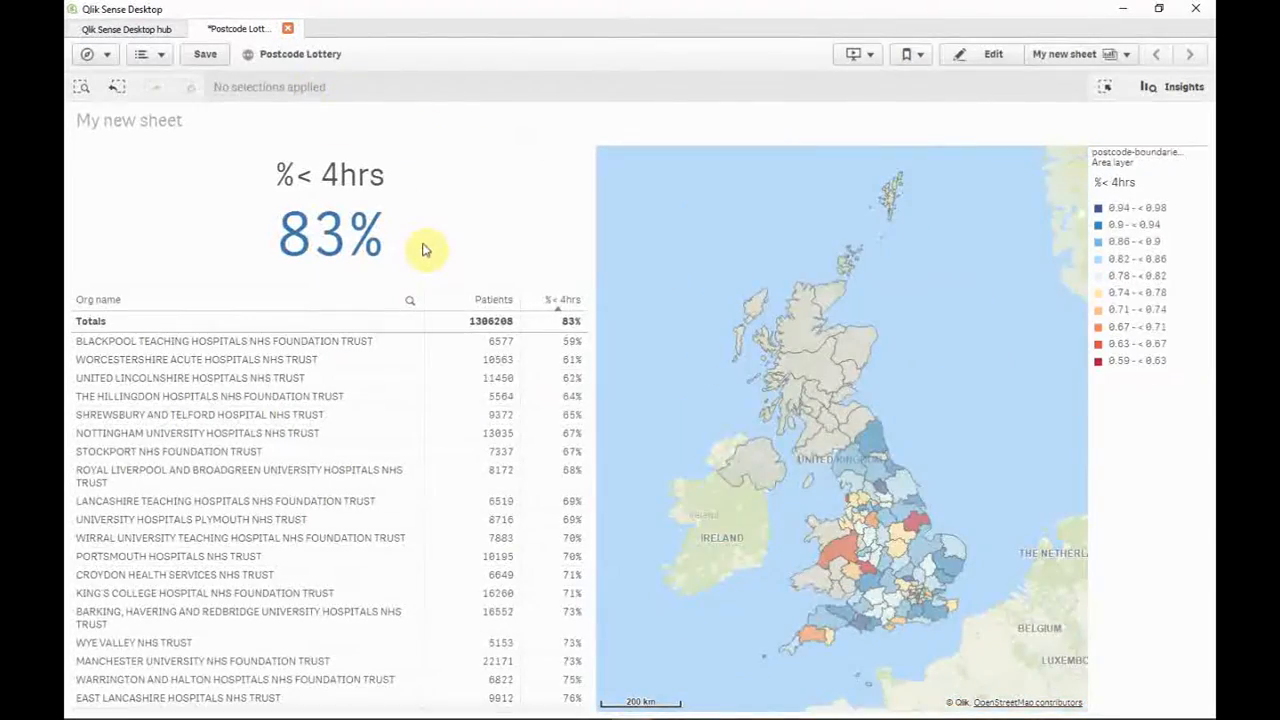
Sort the table descending by %< 4hrs to filter the sheet to the ten best-performing trusts, and clear the Org name selection
{"action": "left_click", "coordinate": [549, 305]}
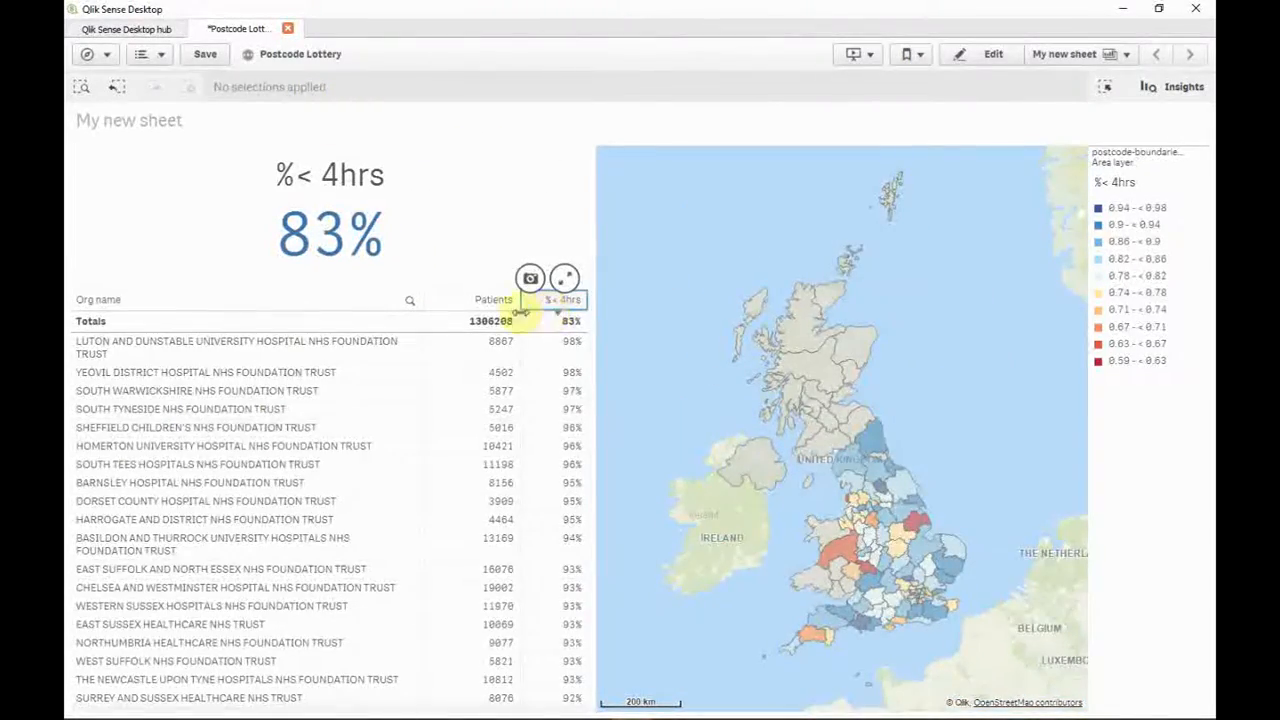
{"action": "left_click_drag", "start_coordinate": [323, 341], "coordinate": [310, 527]}
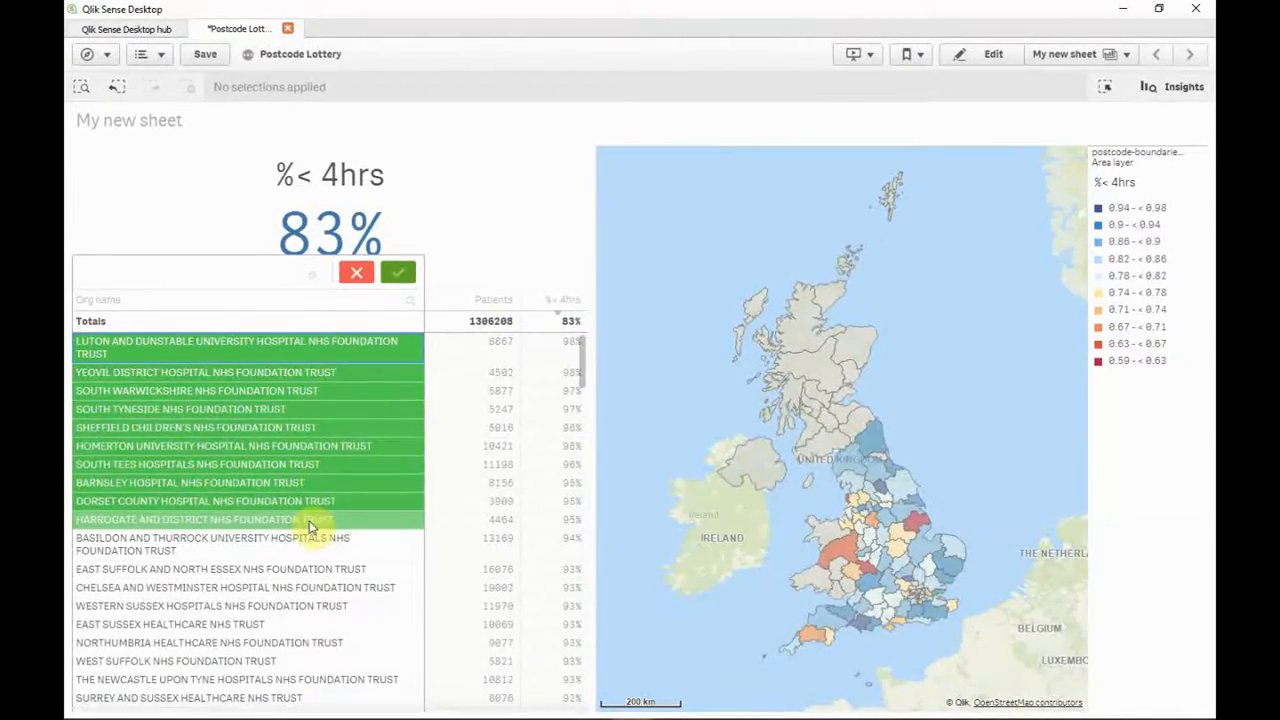
{"action": "left_click", "coordinate": [400, 274]}
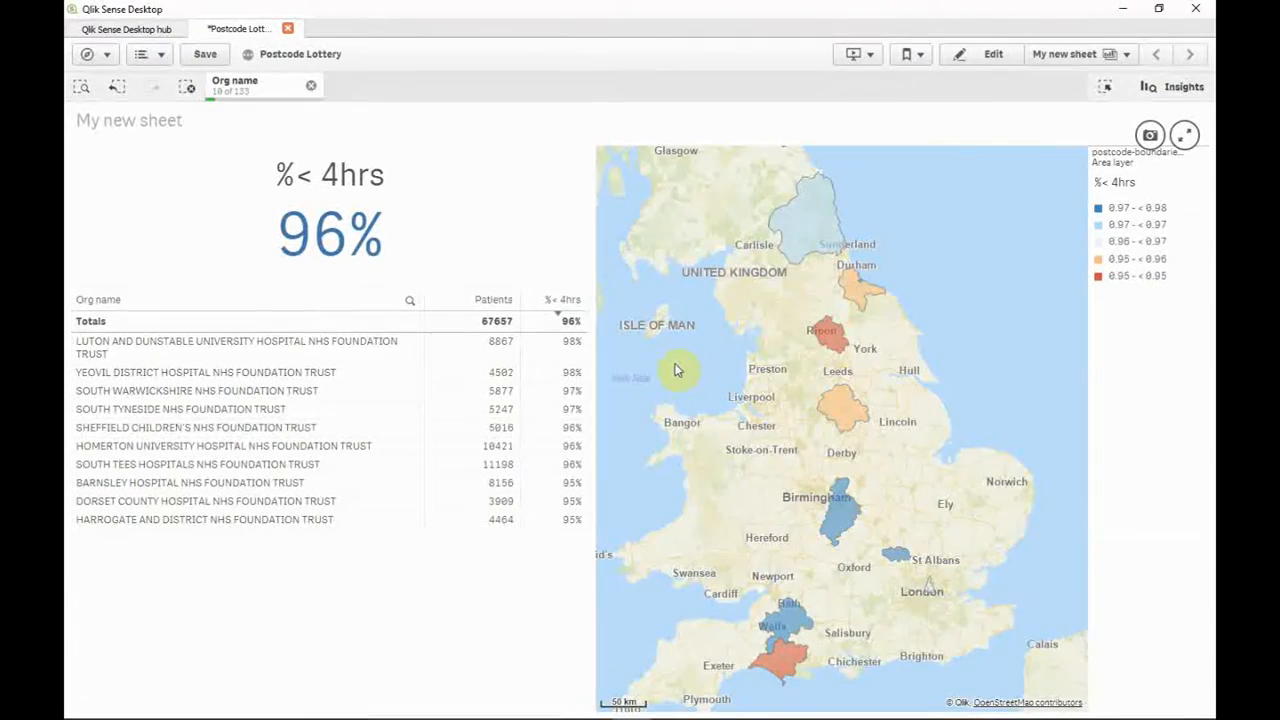
{"action": "left_click", "coordinate": [310, 90]}
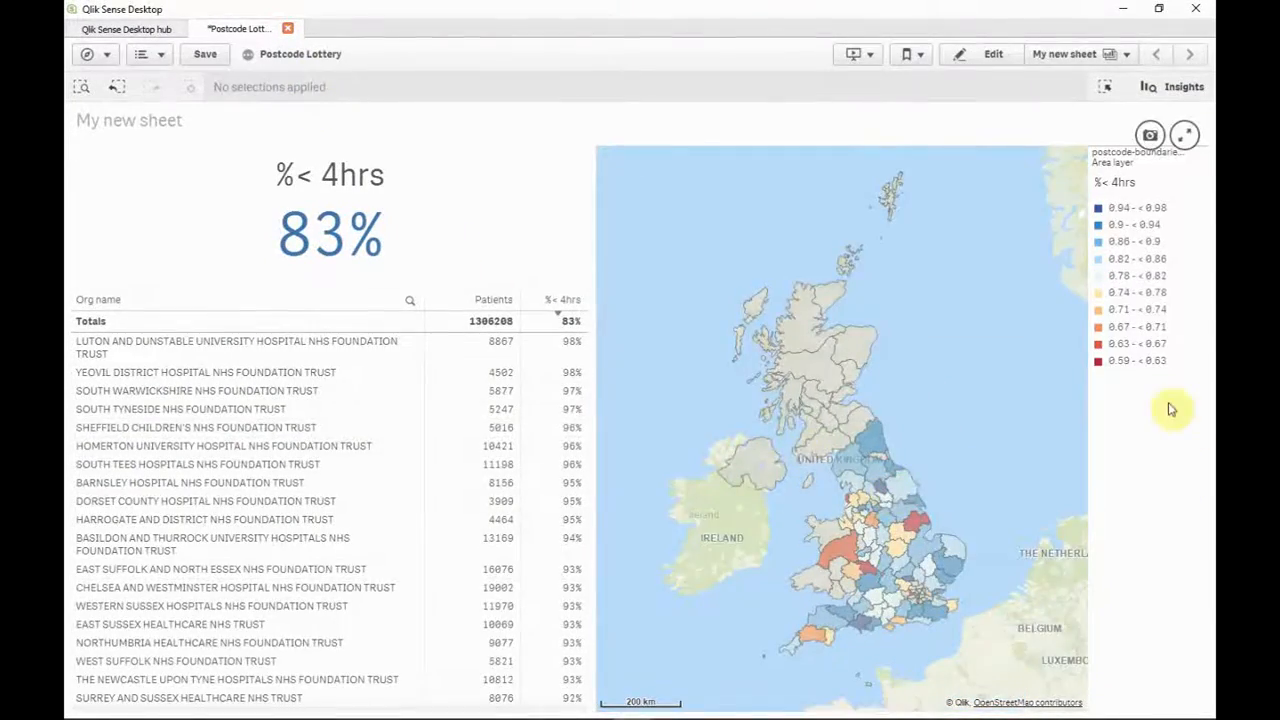
Filter the sheet to postcode areas in the map legend's 0.59 - < 0.63 and 0.63 - < 0.67 classes, and clear the selection
{"action": "left_click", "coordinate": [1122, 362]}
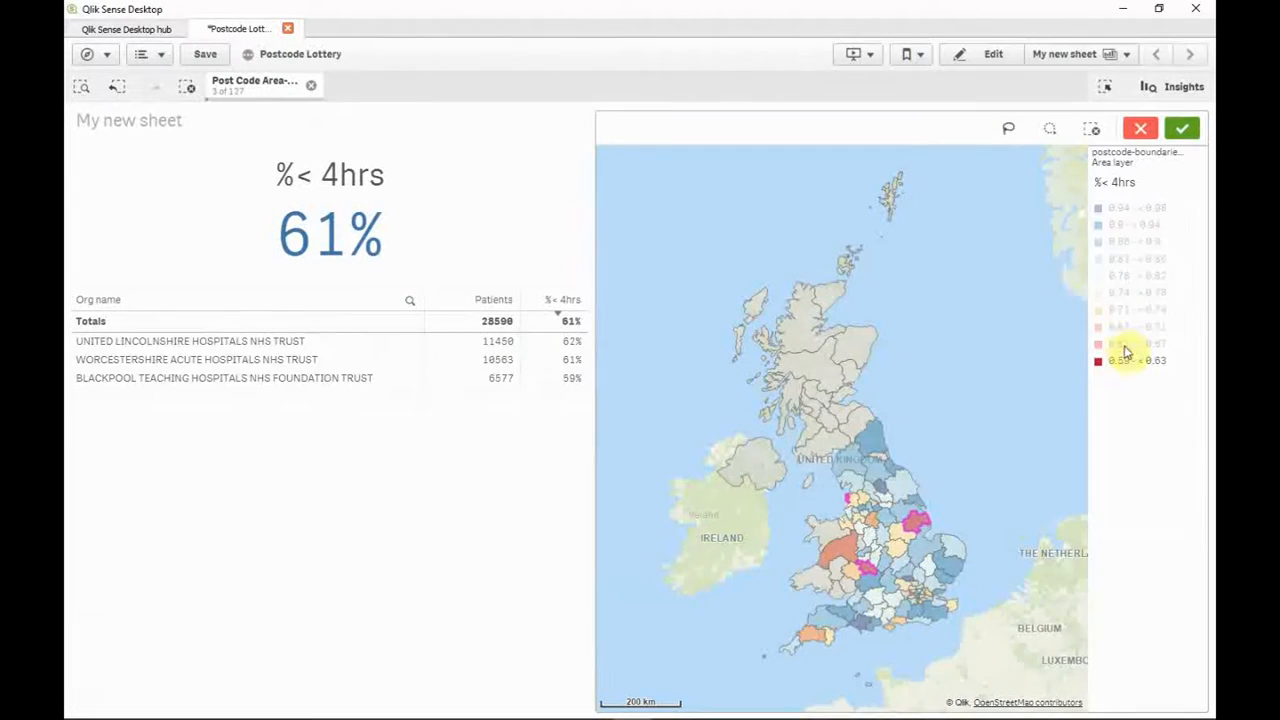
{"action": "left_click", "coordinate": [1121, 344]}
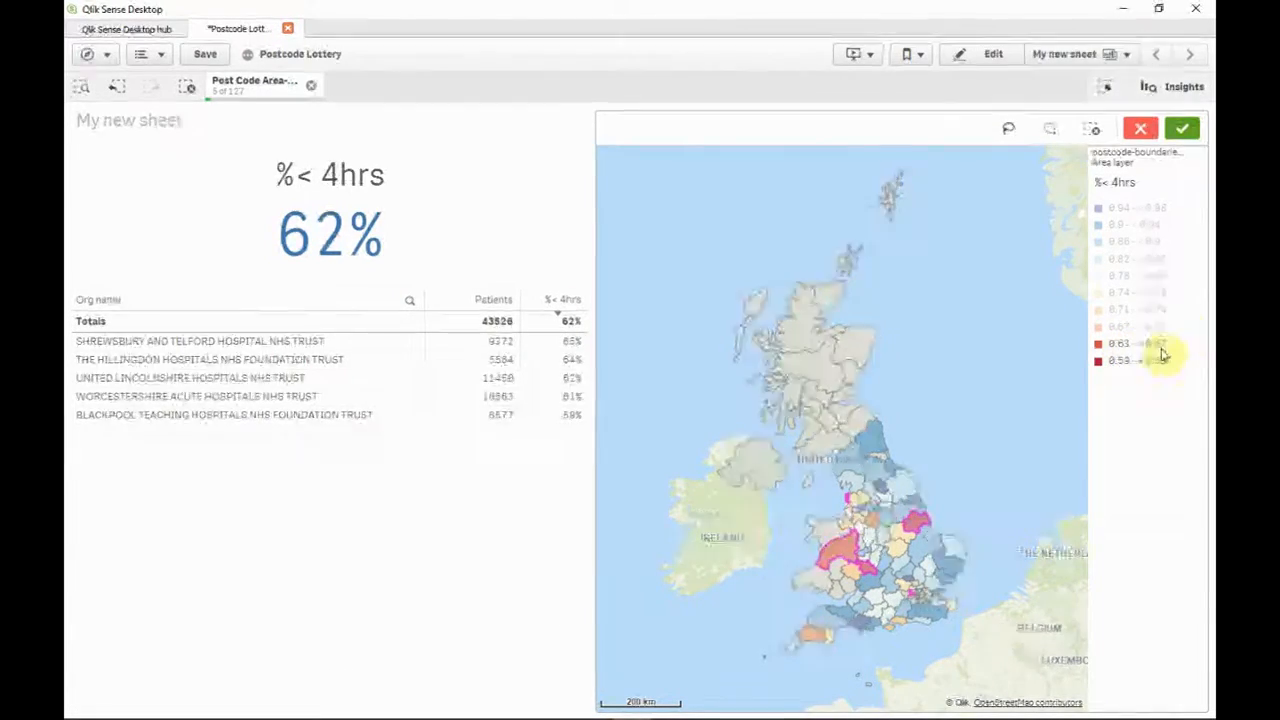
{"action": "left_click", "coordinate": [1180, 128]}
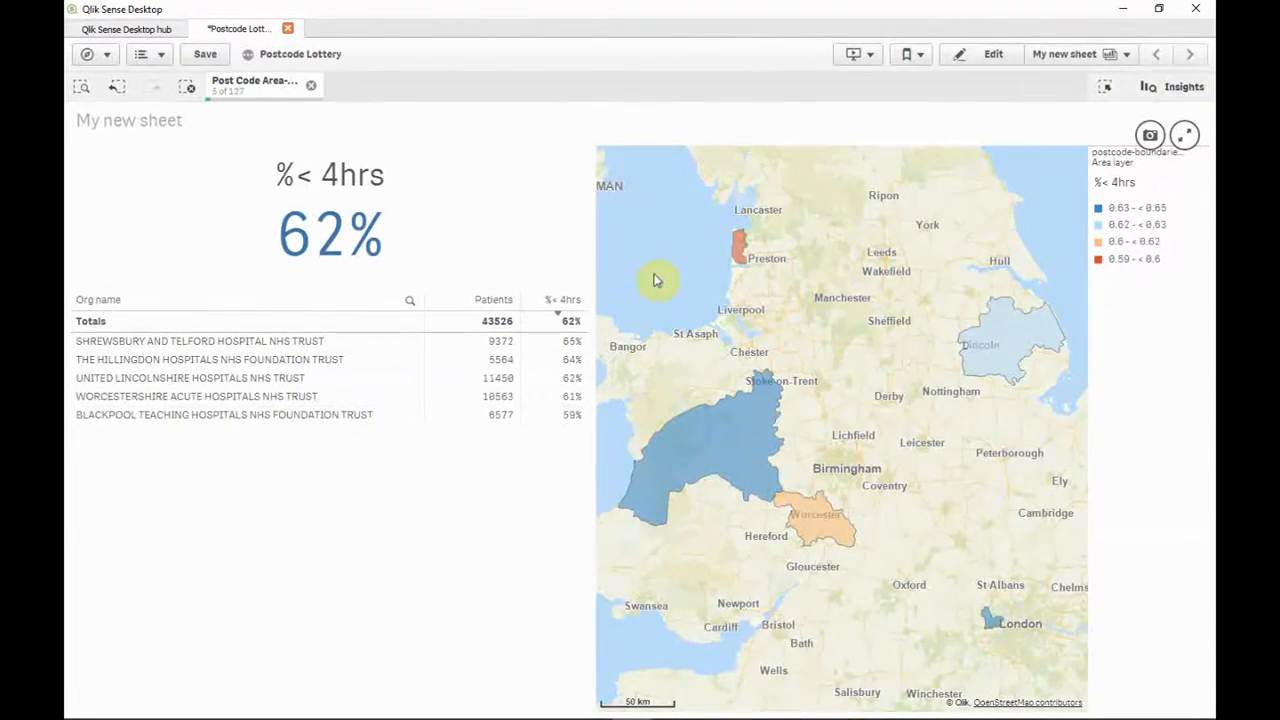
{"action": "left_click", "coordinate": [313, 86]}
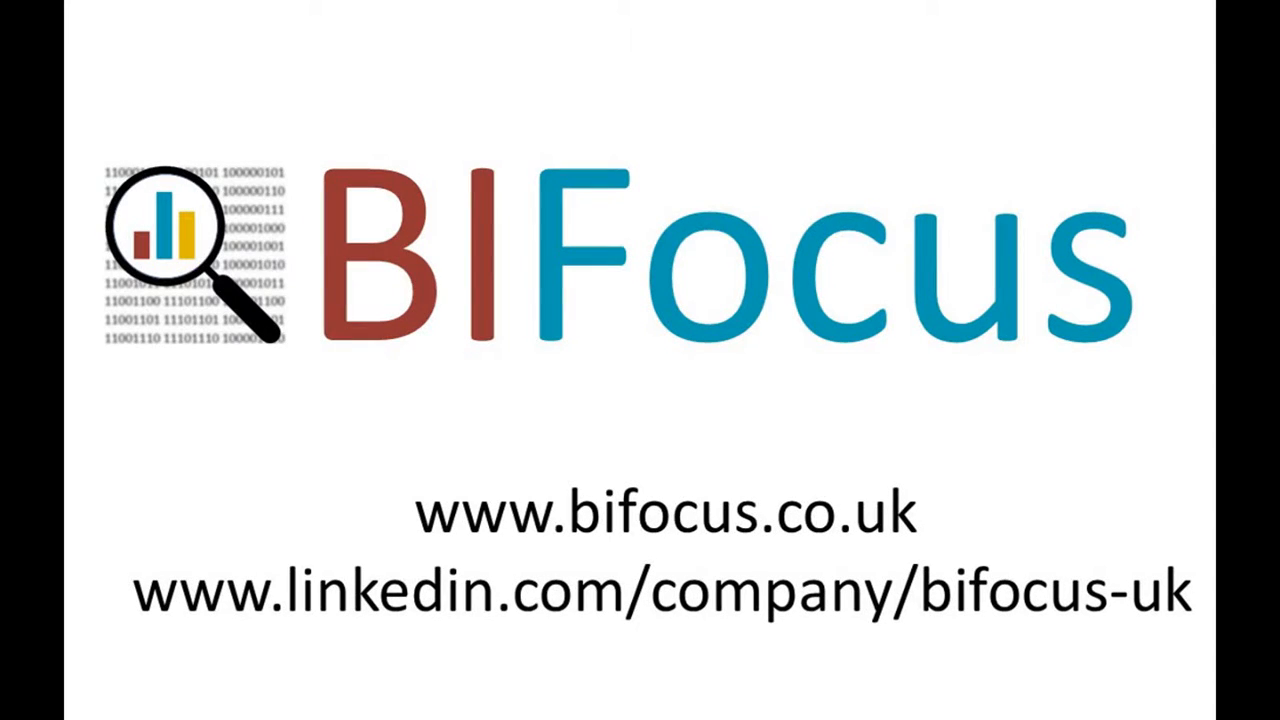